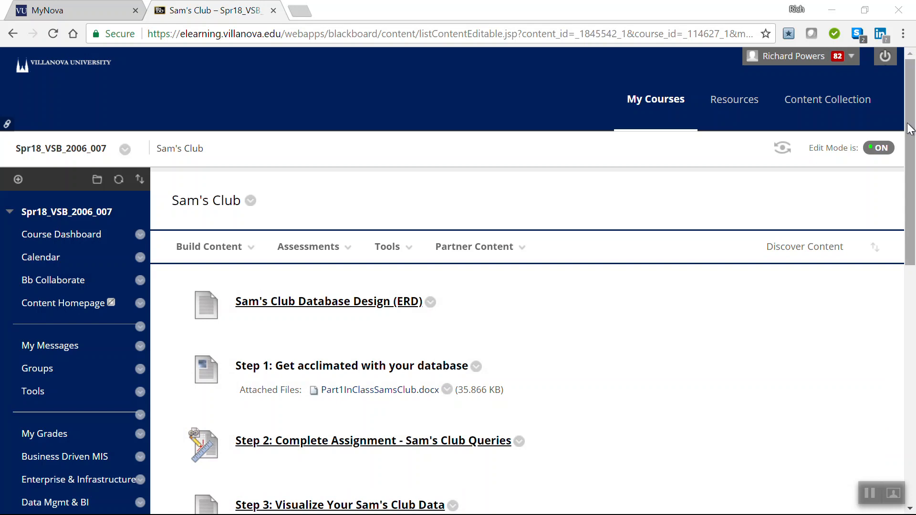
Download the Part1InClassSamsClub.docx attachment of Step 1 from the Sam's Club course page, open it in Word and enable editing.
{"action": "left_click_drag", "start_coordinate": [912, 127], "coordinate": [915, 382]}
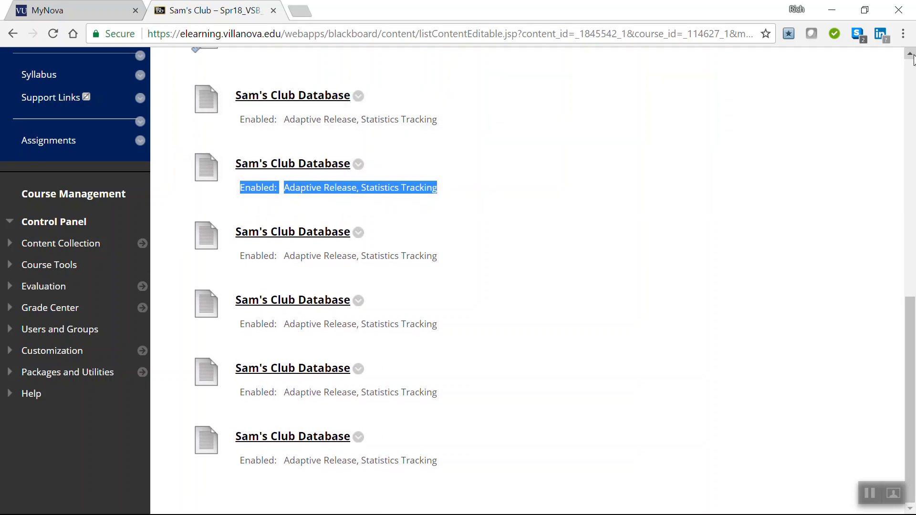
{"action": "scroll", "coordinate": [911, 58], "scroll_direction": "up", "scroll_amount": 3}
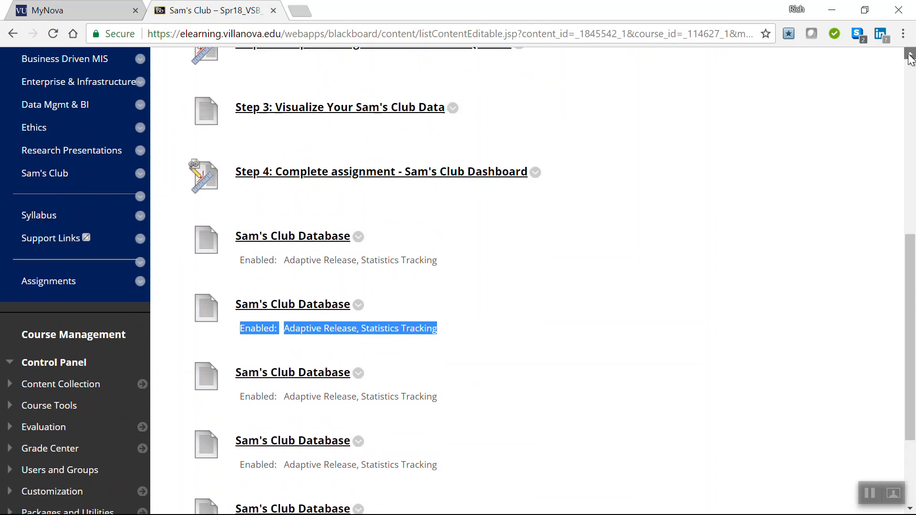
{"action": "scroll", "coordinate": [912, 59], "scroll_direction": "up", "scroll_amount": 8}
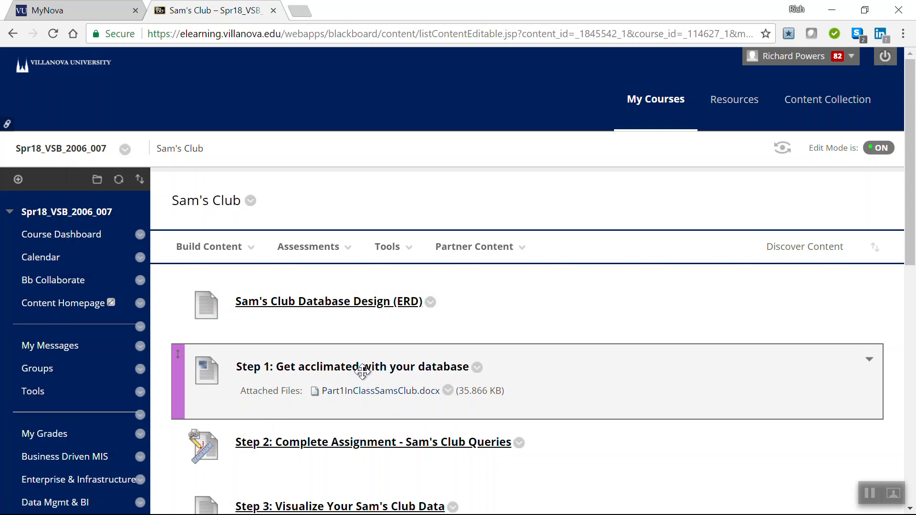
{"action": "left_click", "coordinate": [379, 391]}
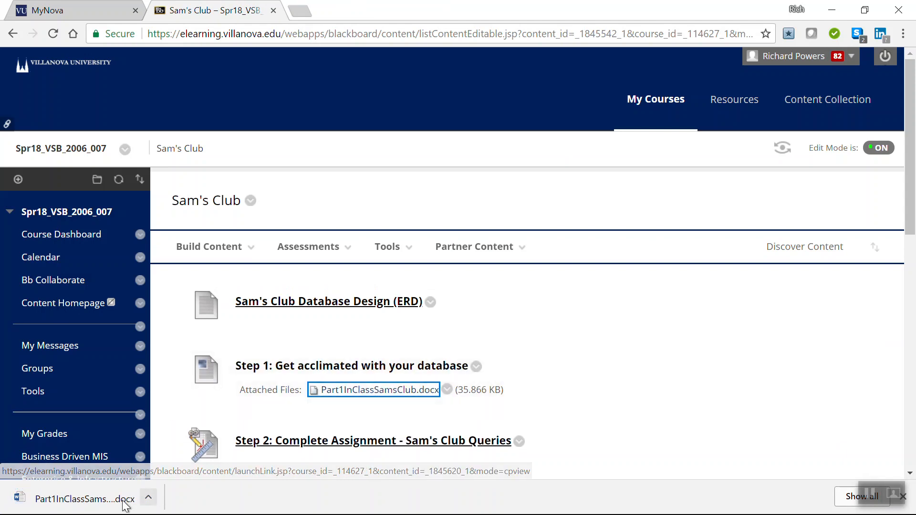
{"action": "left_click", "coordinate": [89, 501]}
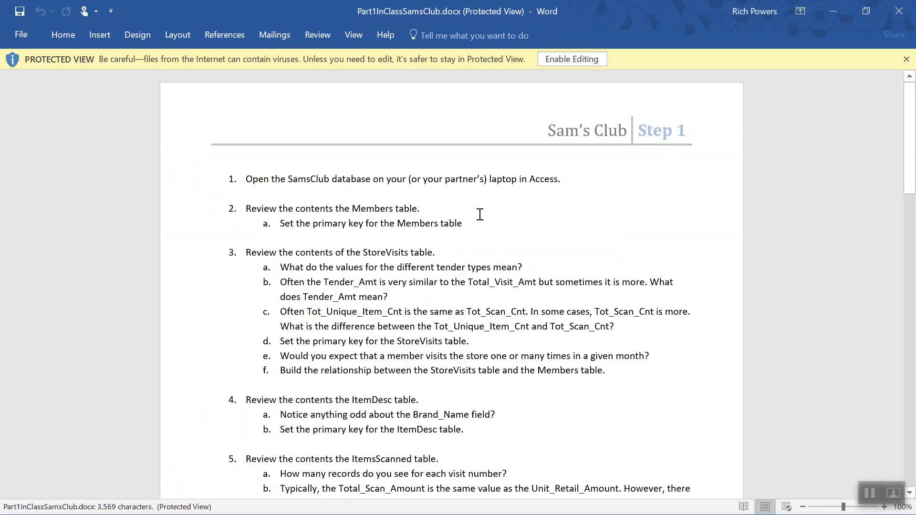
{"action": "left_click", "coordinate": [586, 56]}
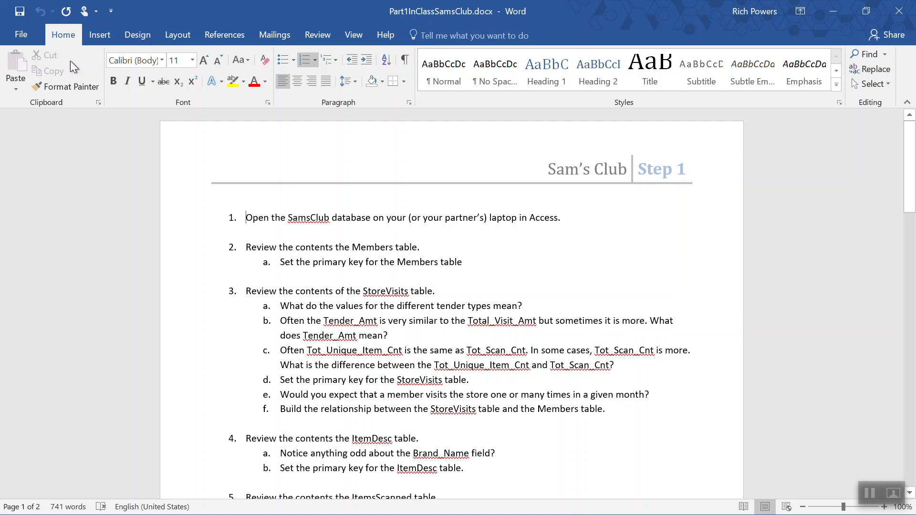
Switch to the SamsClub database in Access and open the Members table to review its membership numbers.
{"action": "left_click", "coordinate": [833, 12]}
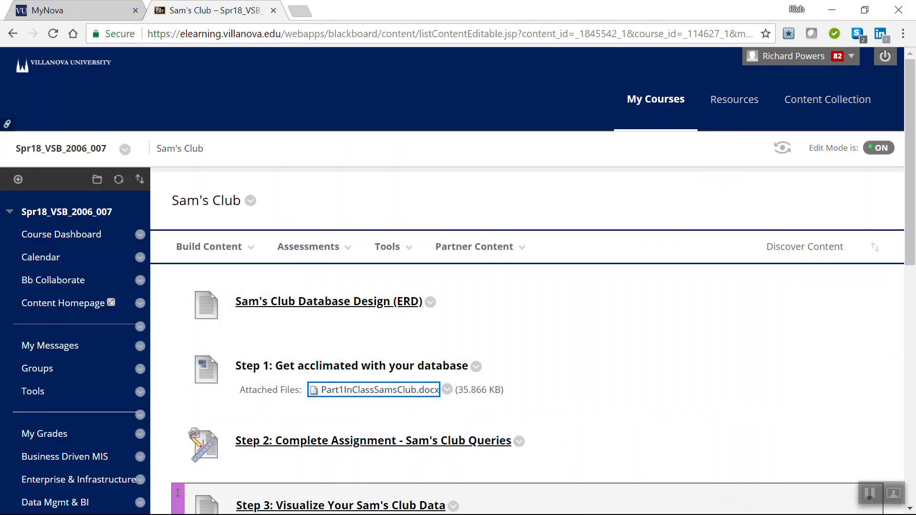
{"action": "left_click", "coordinate": [833, 11]}
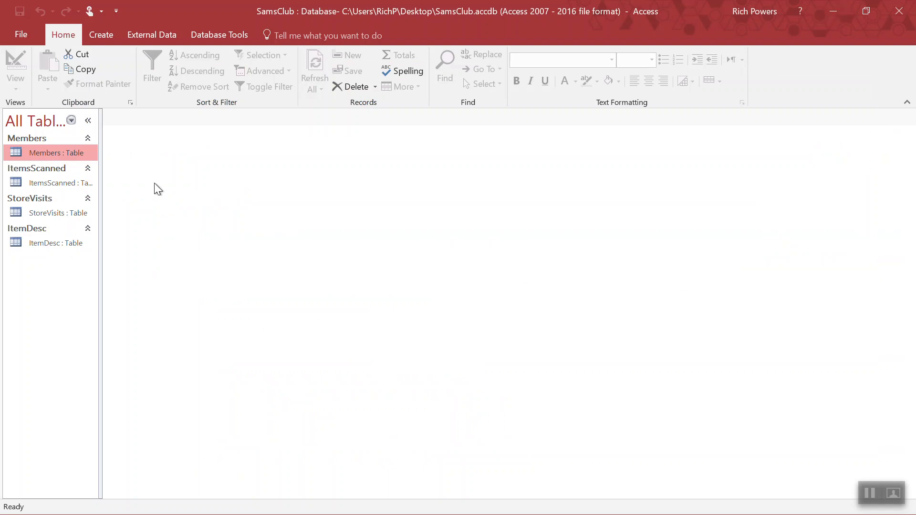
{"action": "double_click", "coordinate": [39, 153]}
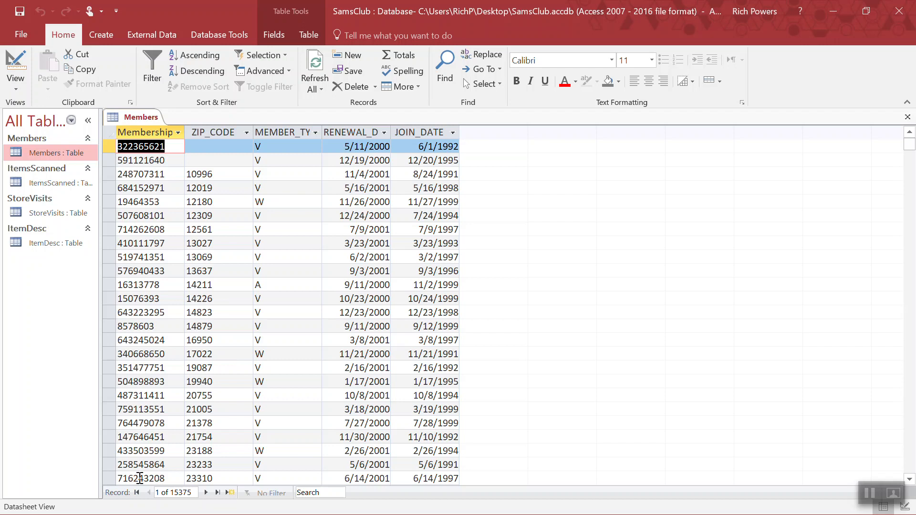
{"action": "left_click", "coordinate": [139, 478]}
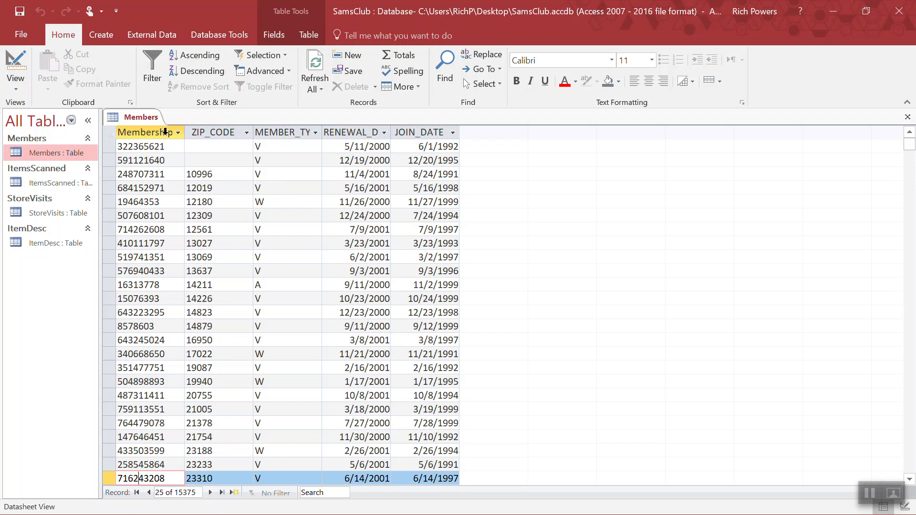
{"action": "left_click_drag", "start_coordinate": [145, 302], "coordinate": [173, 131]}
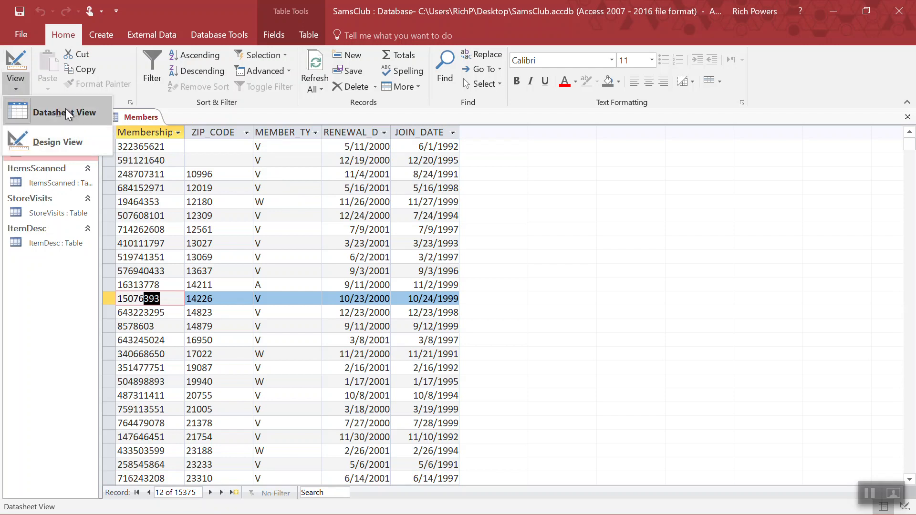
Switch the Members table to Design View.
{"action": "left_click", "coordinate": [562, 225]}
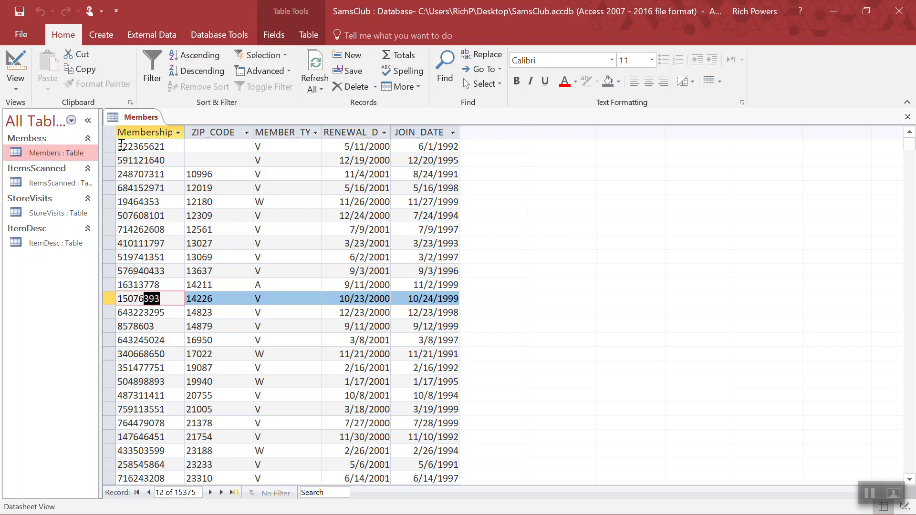
{"action": "left_click", "coordinate": [14, 91]}
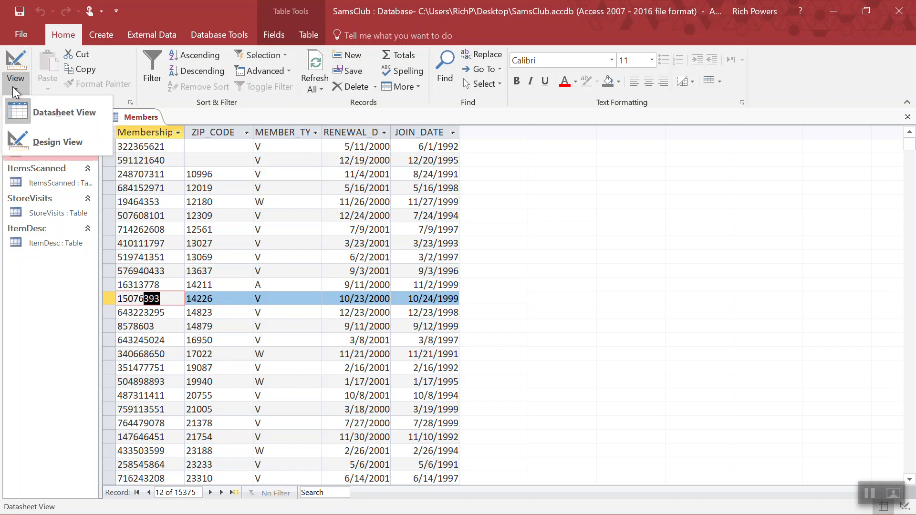
{"action": "left_click", "coordinate": [60, 143]}
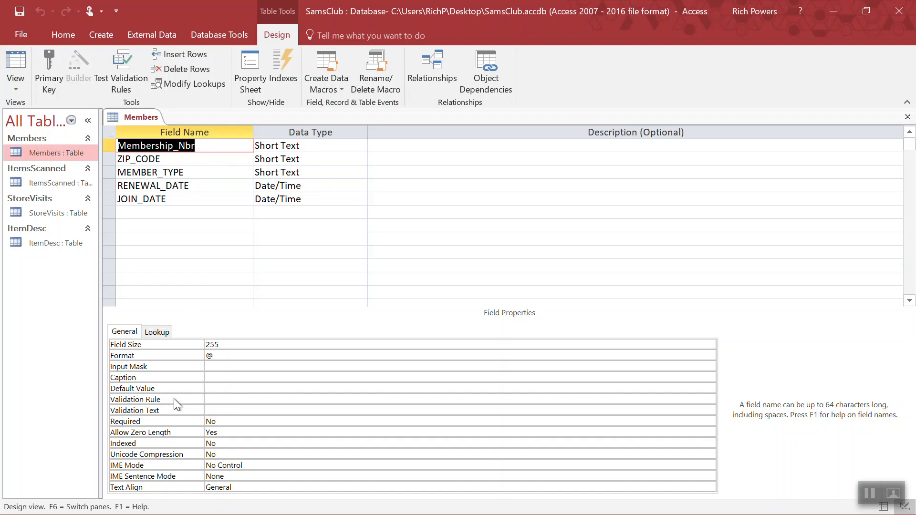
Examine the data types and field properties of each Members field, including whether it is indexed.
{"action": "scroll", "coordinate": [439, 437], "scroll_direction": "down", "scroll_amount": 3}
{"action": "left_click", "coordinate": [440, 440]}
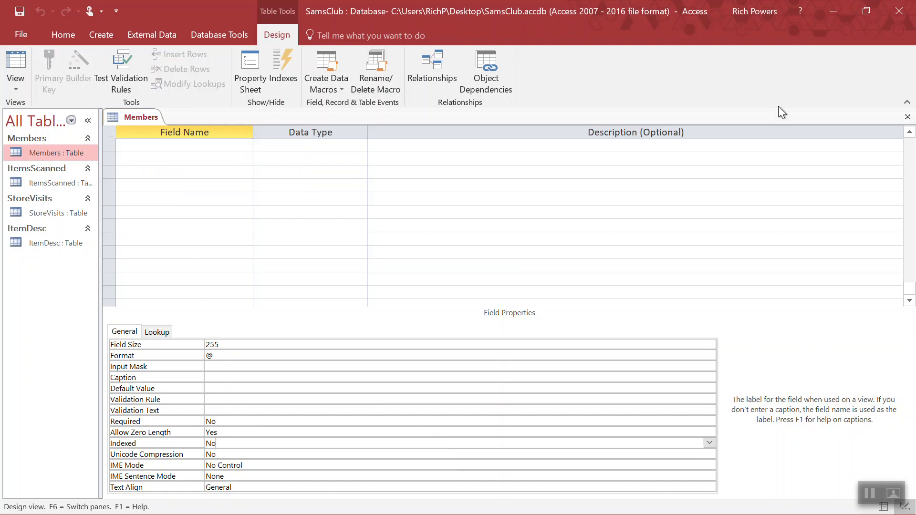
{"action": "left_click_drag", "start_coordinate": [909, 292], "coordinate": [910, 143]}
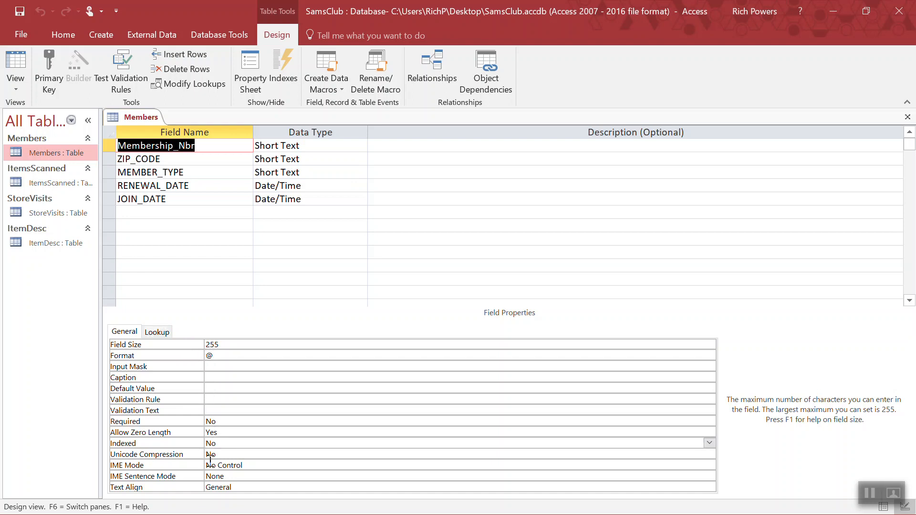
{"action": "left_click", "coordinate": [142, 159]}
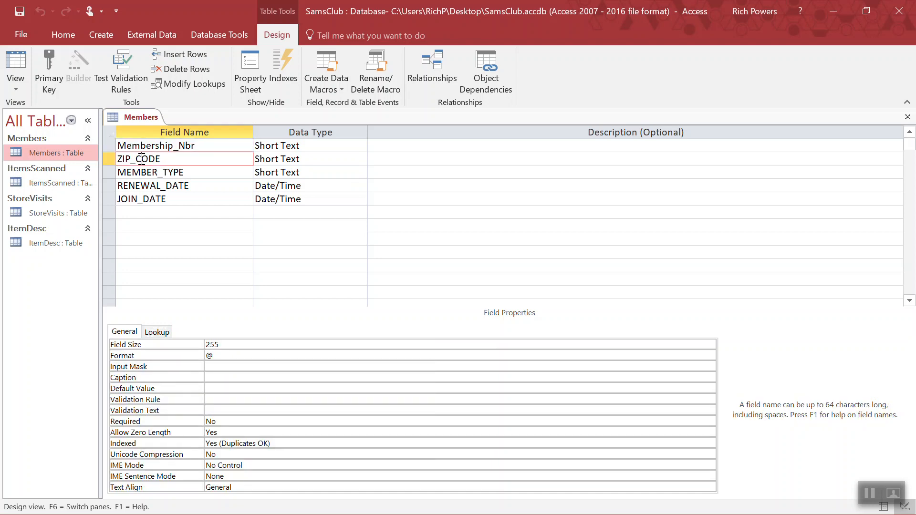
{"action": "left_click", "coordinate": [144, 171]}
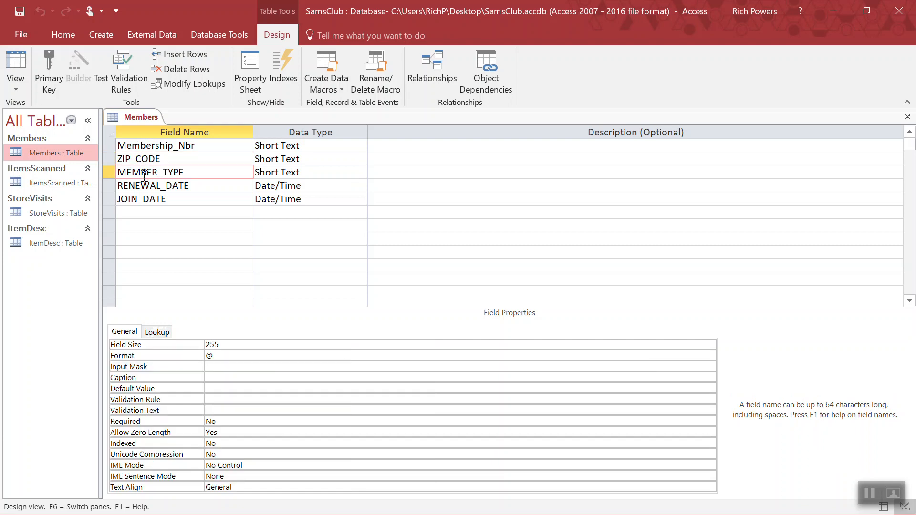
{"action": "left_click", "coordinate": [144, 186]}
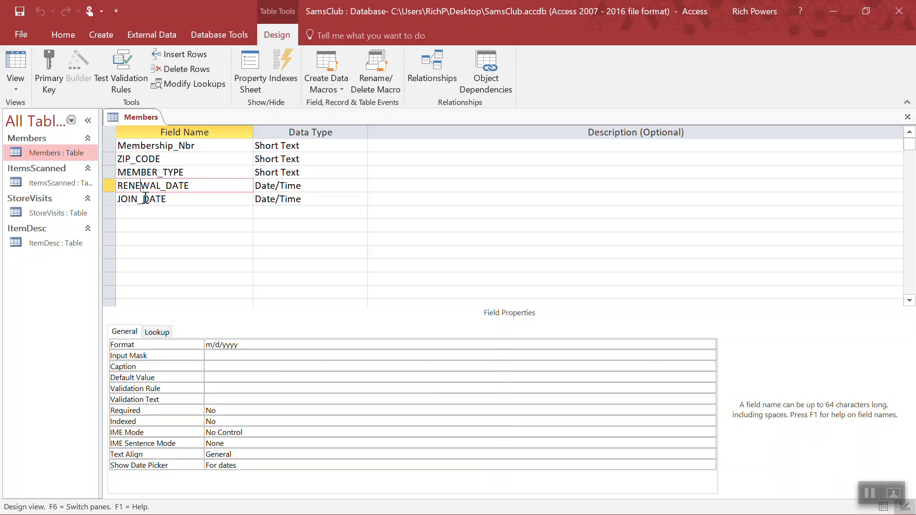
{"action": "left_click", "coordinate": [145, 198]}
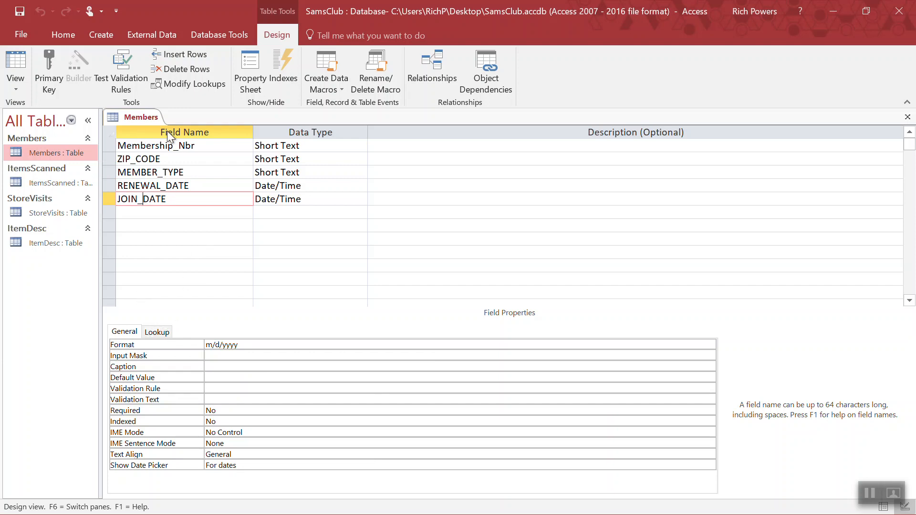
{"action": "left_click", "coordinate": [262, 292]}
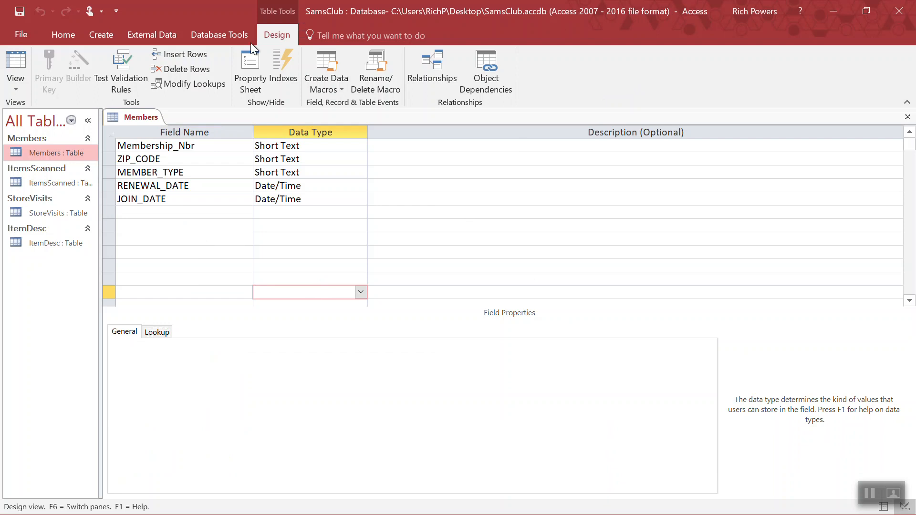
Set Membership_Nbr as the primary key of the Members table, and close Access with the design changes saved.
{"action": "left_click", "coordinate": [185, 145]}
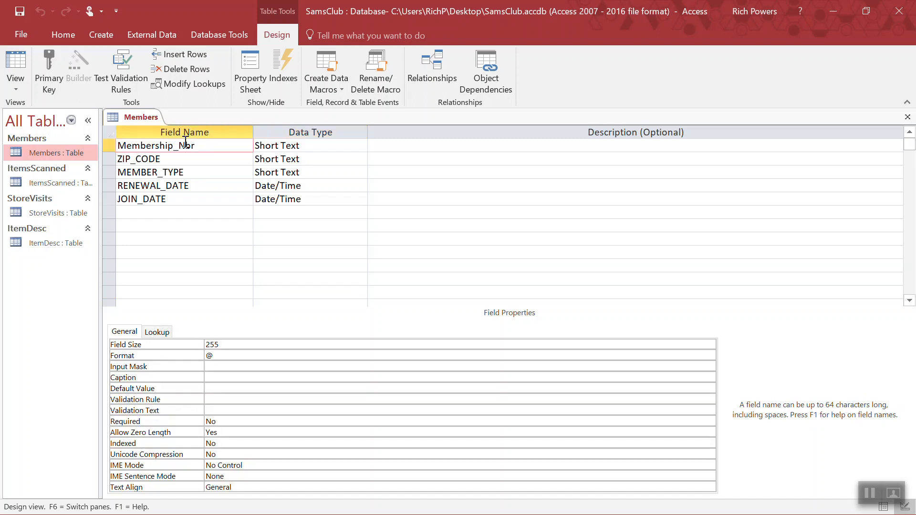
{"action": "left_click", "coordinate": [49, 57]}
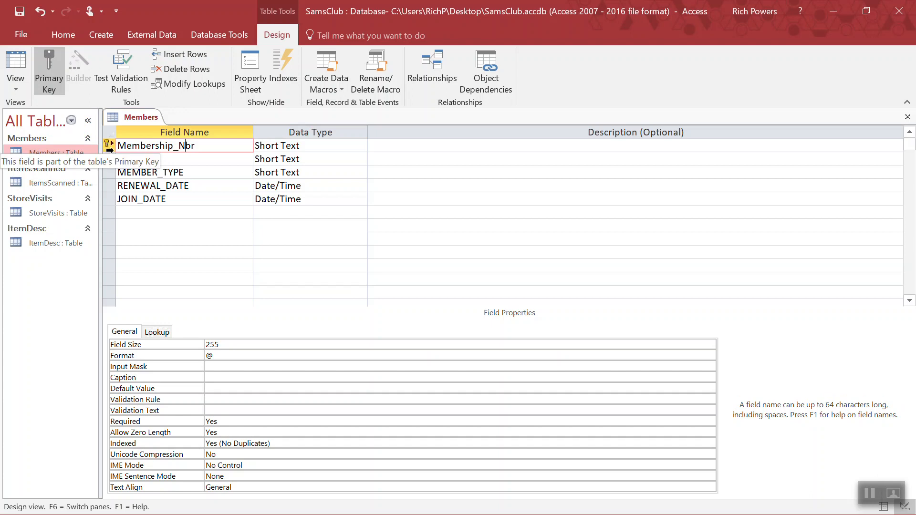
{"action": "left_click", "coordinate": [896, 13]}
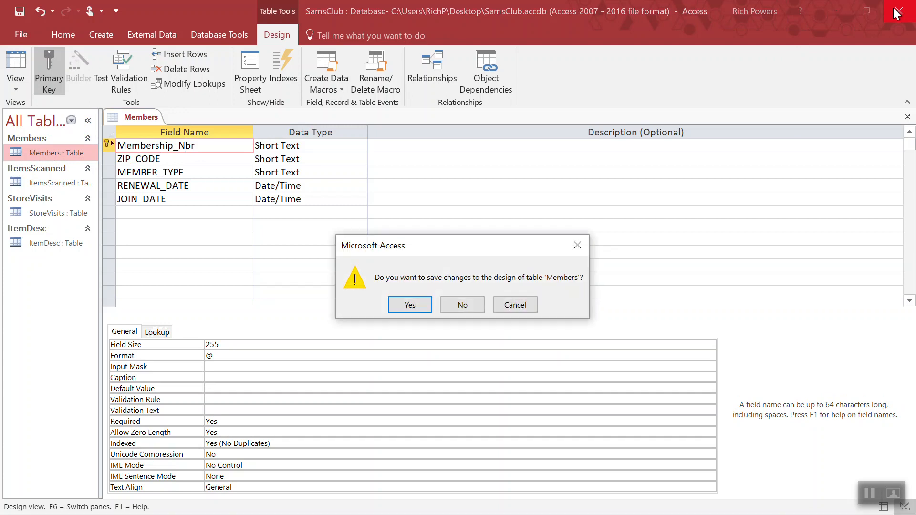
{"action": "left_click", "coordinate": [410, 305]}
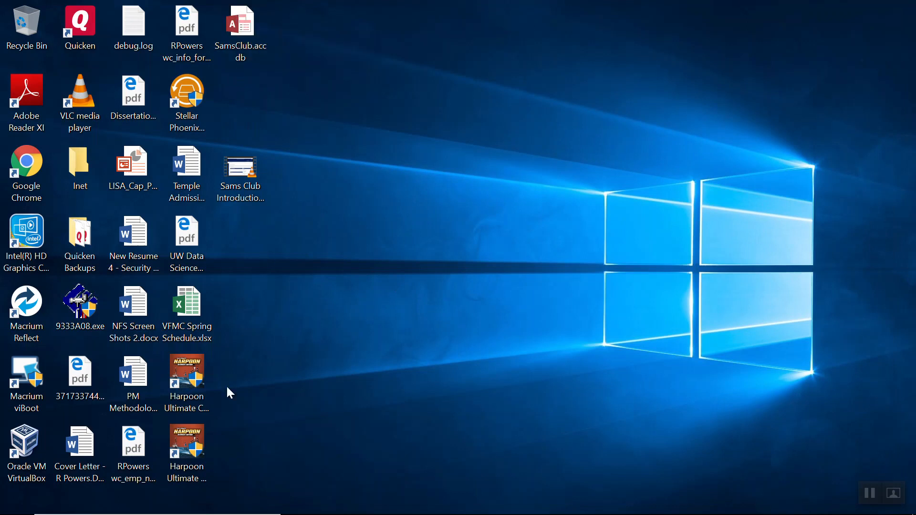
Switch to Word to read the StoreVisits instructions in Part1InClassSamsClub.docx, and minimise the document window.
{"action": "mouse_move", "coordinate": [268, 514]}
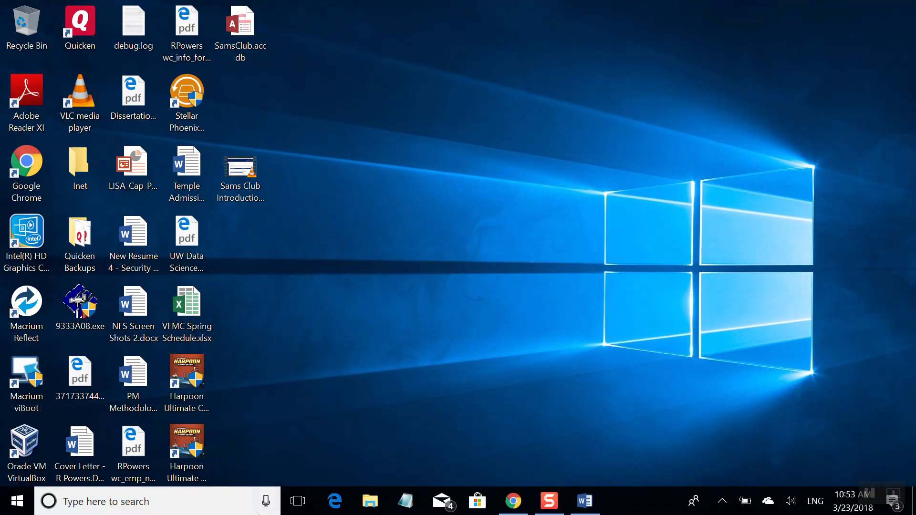
{"action": "left_click", "coordinate": [590, 502]}
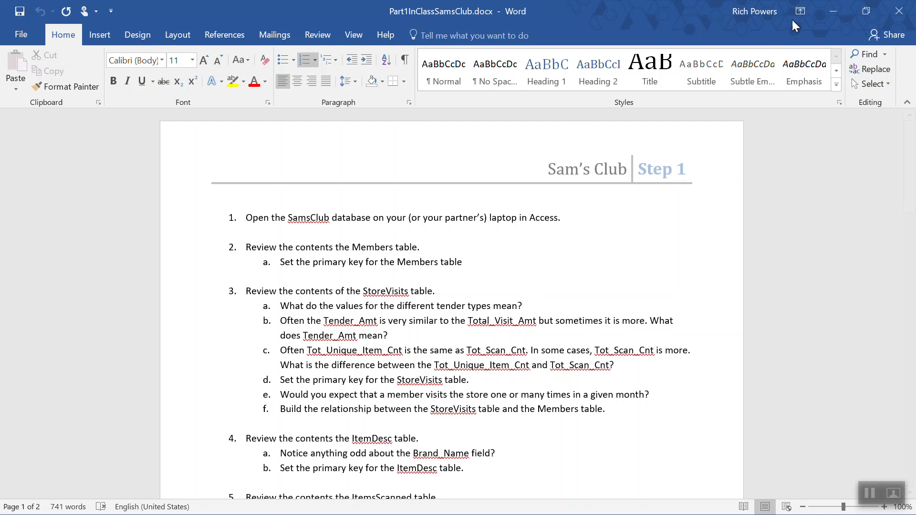
{"action": "left_click", "coordinate": [833, 11]}
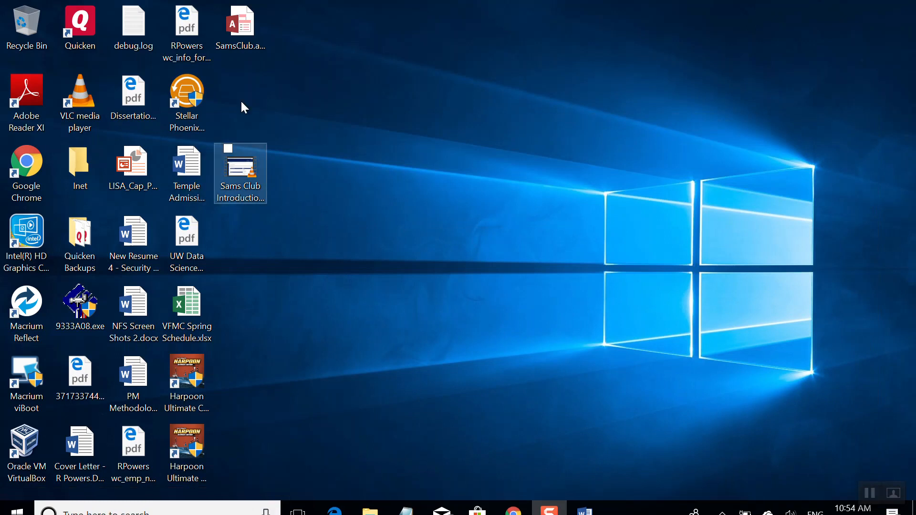
Reopen SamsClub.accdb from the desktop in Access and open the StoreVisits table in Design View.
{"action": "double_click", "coordinate": [247, 27]}
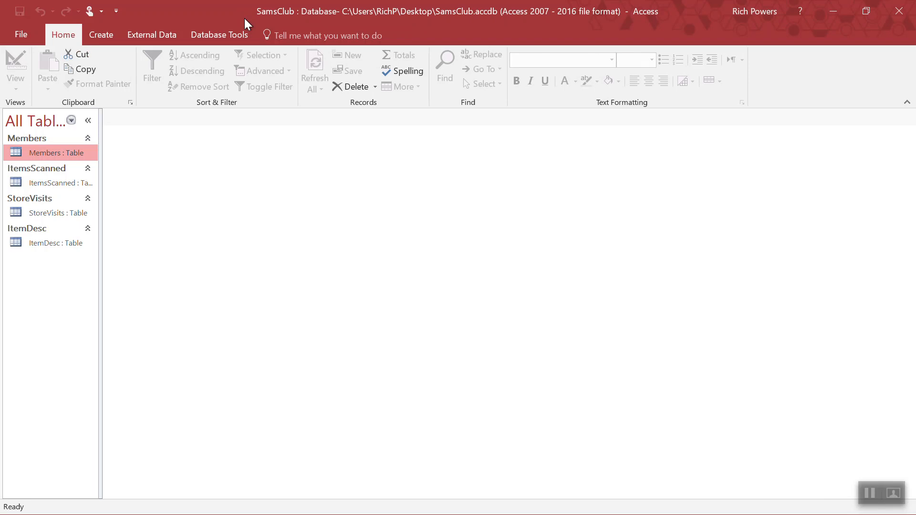
{"action": "double_click", "coordinate": [52, 216]}
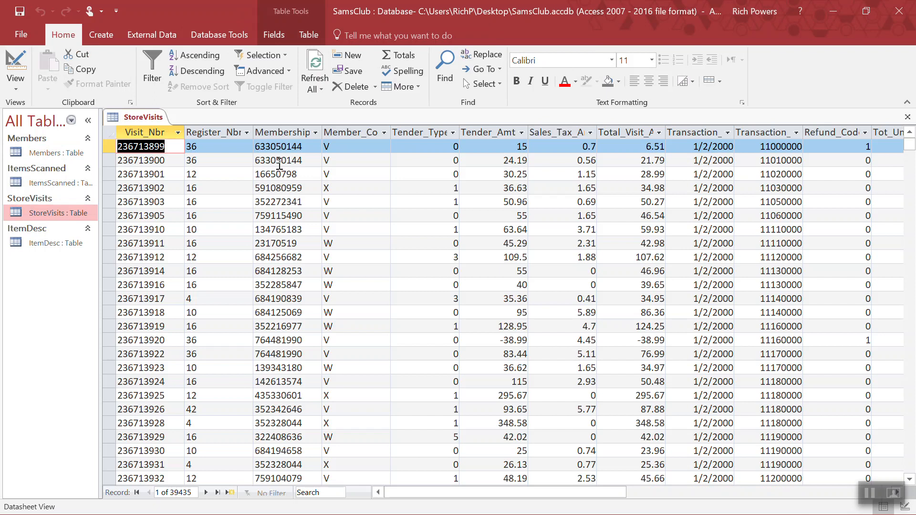
{"action": "left_click", "coordinate": [15, 90]}
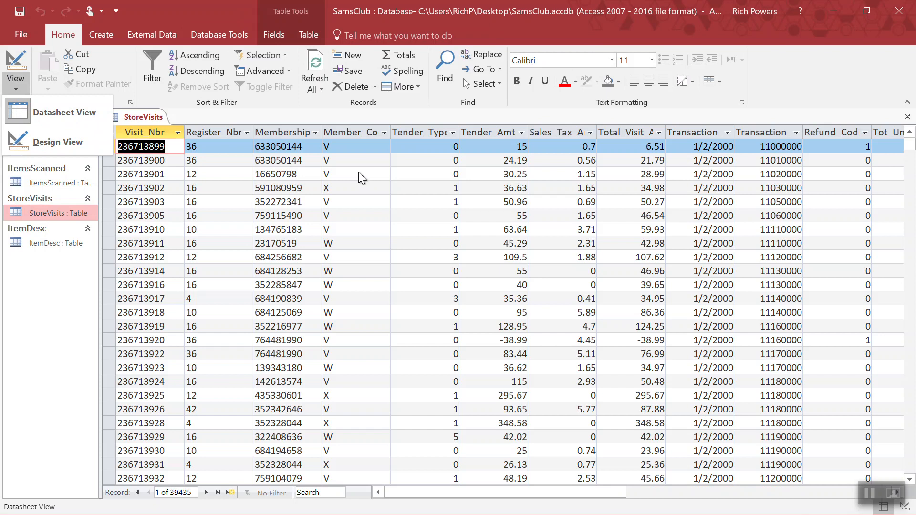
{"action": "left_click", "coordinate": [58, 141]}
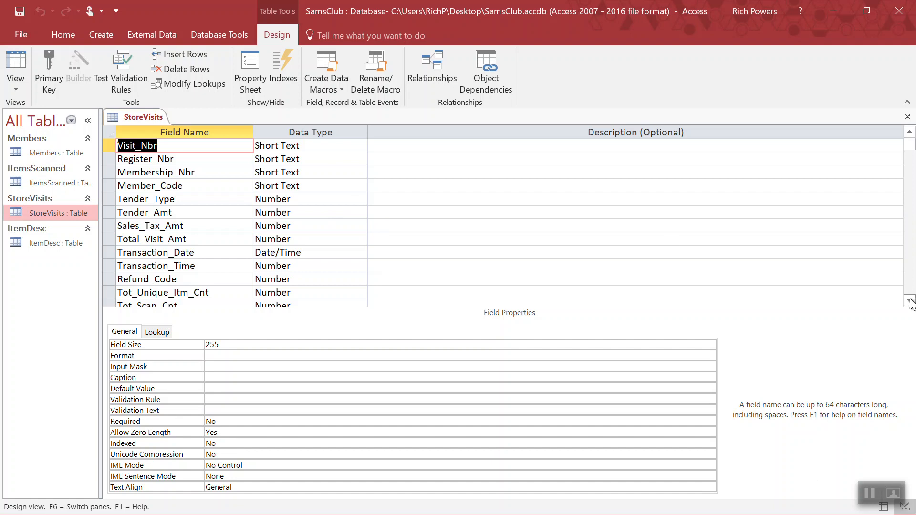
Review the complete field list of the StoreVisits table and minimise the Access window.
{"action": "scroll", "coordinate": [910, 302], "scroll_direction": "down", "scroll_amount": 10}
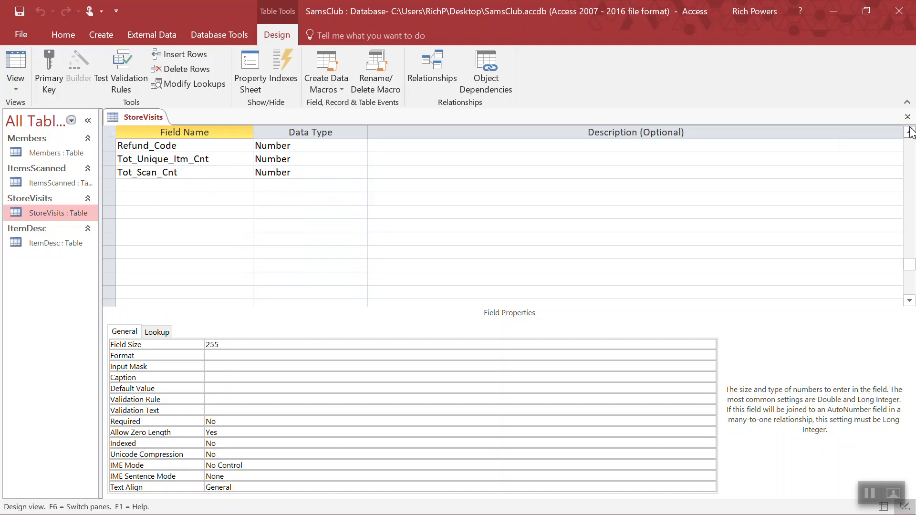
{"action": "scroll", "coordinate": [909, 136], "scroll_direction": "up", "scroll_amount": 10}
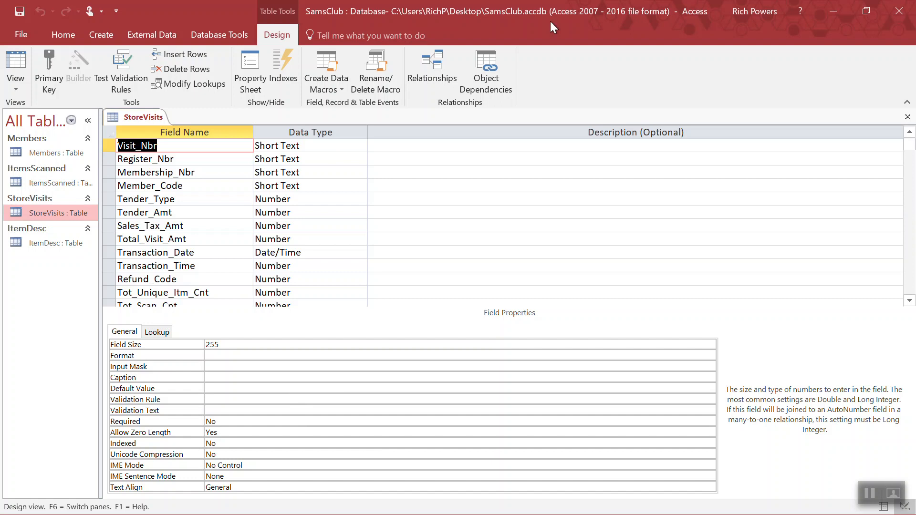
{"action": "left_click", "coordinate": [834, 10]}
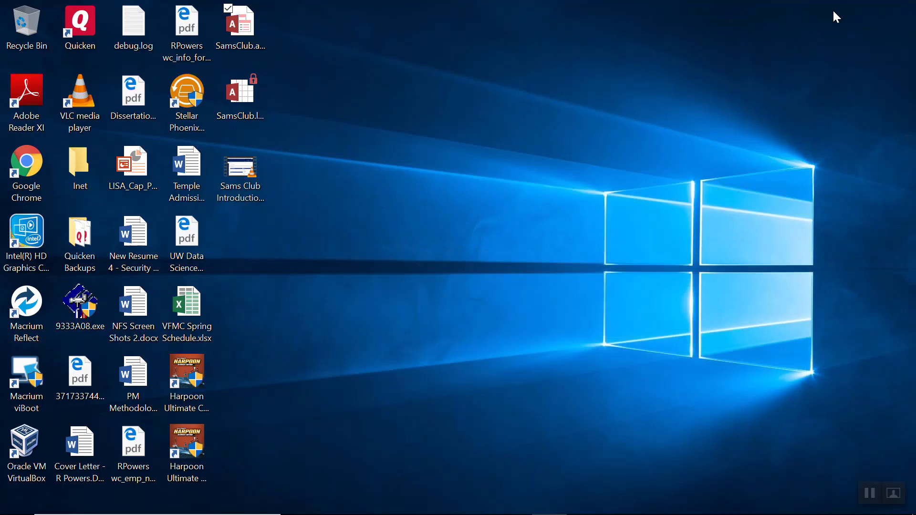
Switch to Word to read the StoreVisits questions on tender types, Tender_Amt and item counts, and minimise the document.
{"action": "mouse_move", "coordinate": [444, 514]}
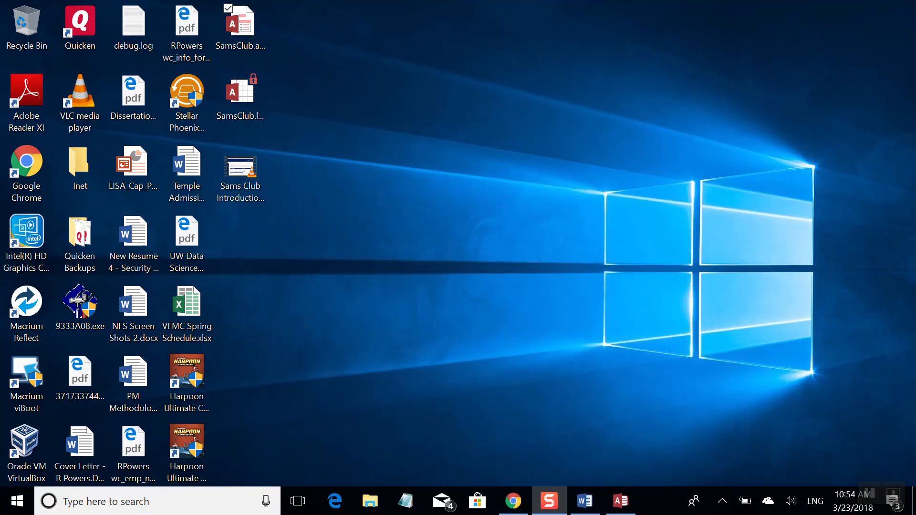
{"action": "left_click", "coordinate": [585, 500]}
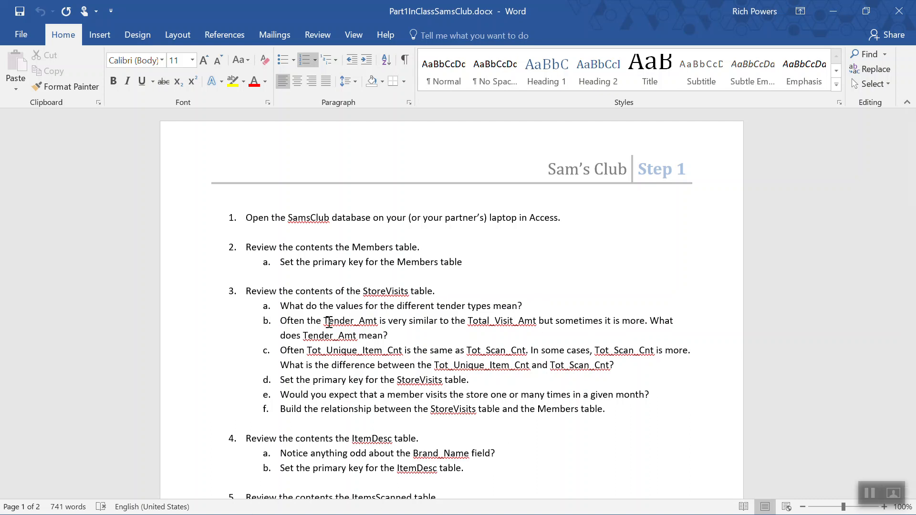
{"action": "left_click", "coordinate": [834, 12]}
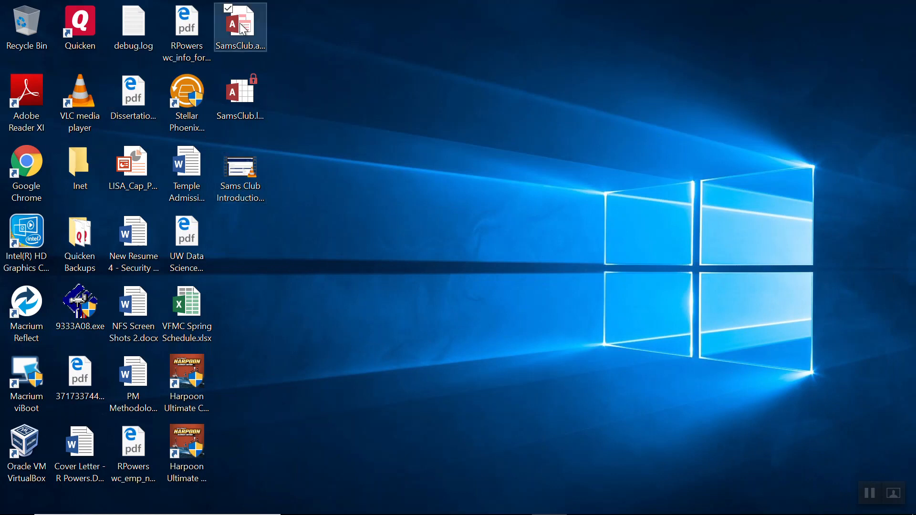
Switch to the course page in Chrome and open the Sam's Club Database Design (ERD) item.
{"action": "mouse_move", "coordinate": [443, 508]}
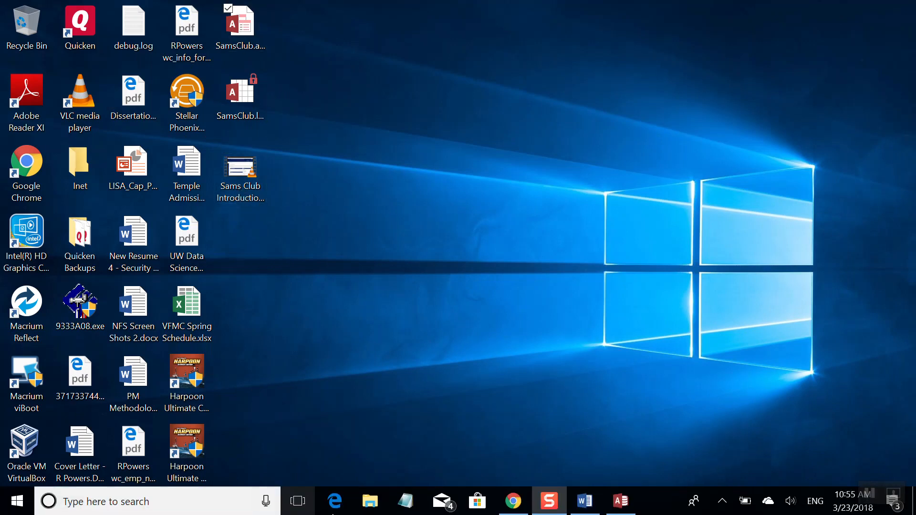
{"action": "left_click", "coordinate": [513, 502]}
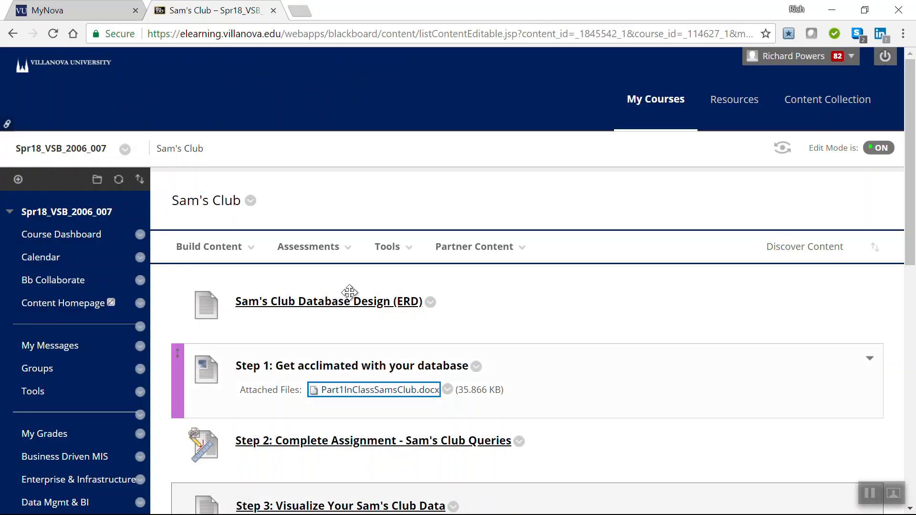
{"action": "left_click", "coordinate": [336, 305]}
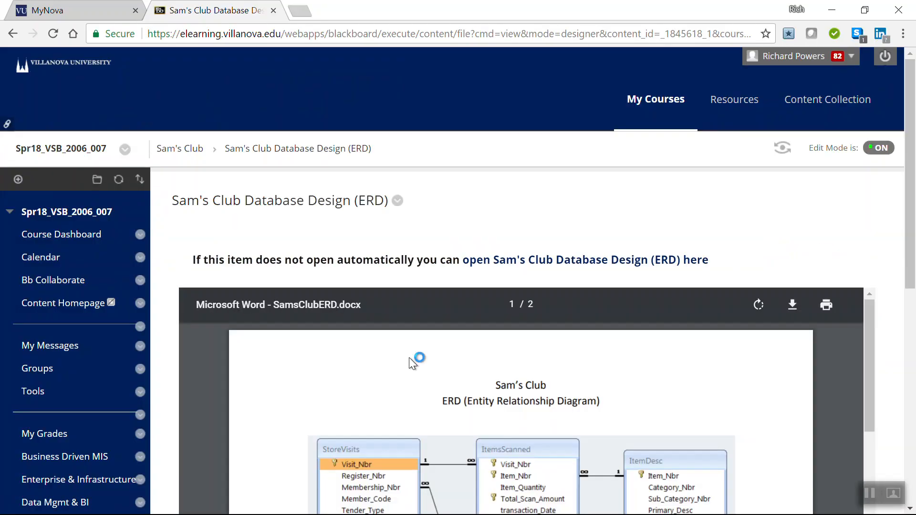
Read the ERD's attribute definitions, including TENDER_AMT, TENDER_TYPE, TOT_SCAN_CNT and TOT_UNIQUE_ITM_CNT, and minimise the browser.
{"action": "scroll", "coordinate": [299, 413], "scroll_direction": "down", "scroll_amount": 10}
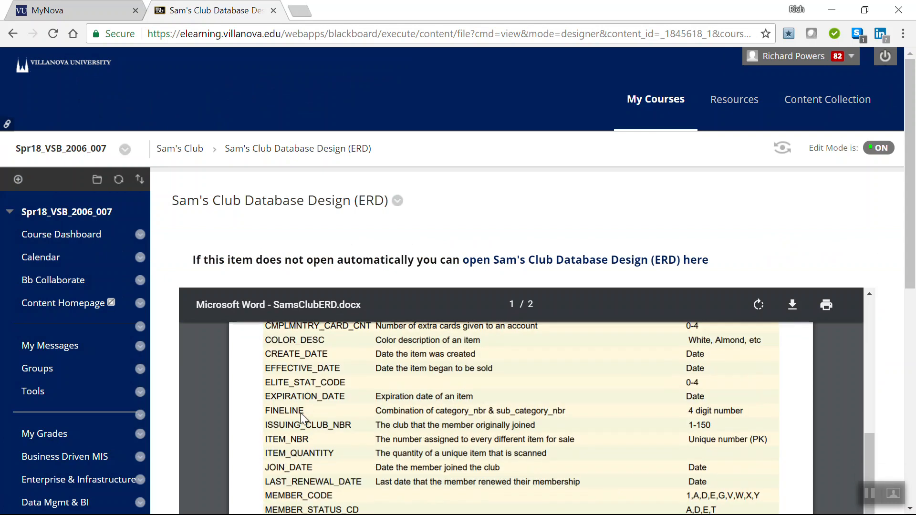
{"action": "scroll", "coordinate": [300, 413], "scroll_direction": "up", "scroll_amount": 3}
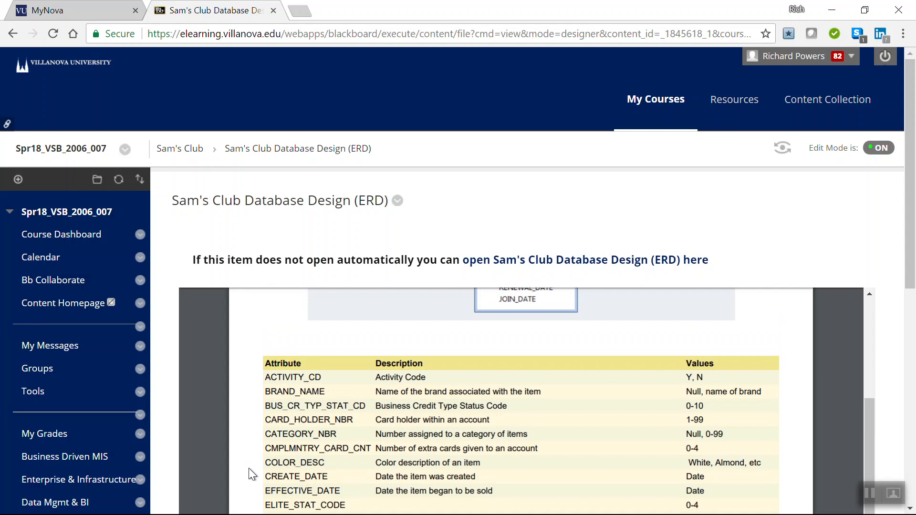
{"action": "scroll", "coordinate": [766, 451], "scroll_direction": "down", "scroll_amount": 1}
{"action": "scroll", "coordinate": [767, 451], "scroll_direction": "down", "scroll_amount": 3}
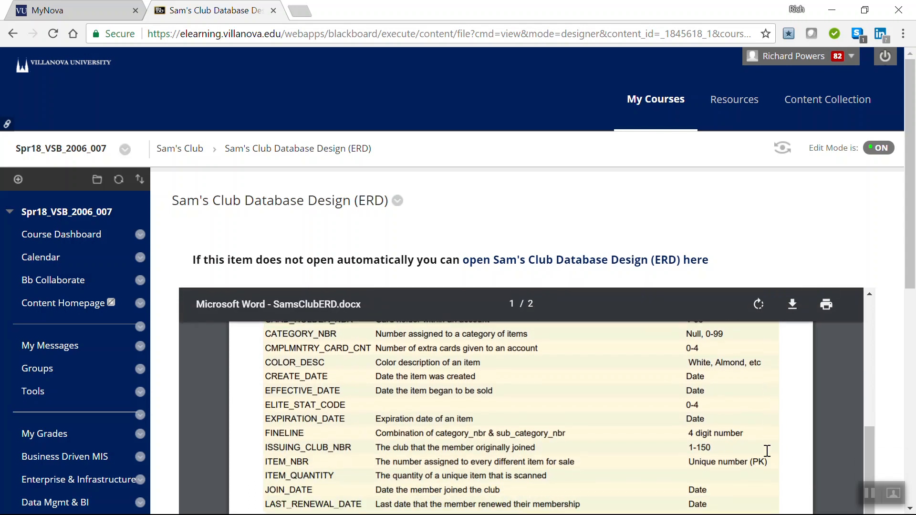
{"action": "scroll", "coordinate": [767, 451], "scroll_direction": "down", "scroll_amount": 6}
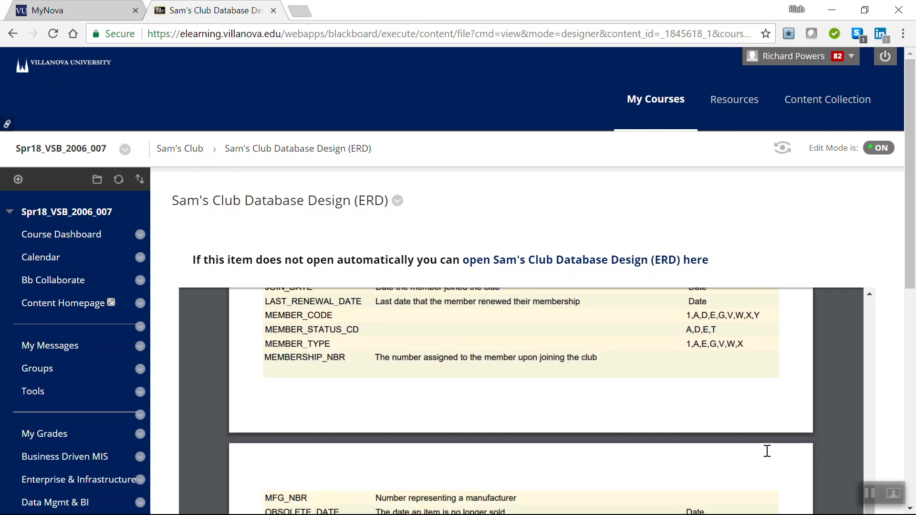
{"action": "scroll", "coordinate": [766, 451], "scroll_direction": "down", "scroll_amount": 5}
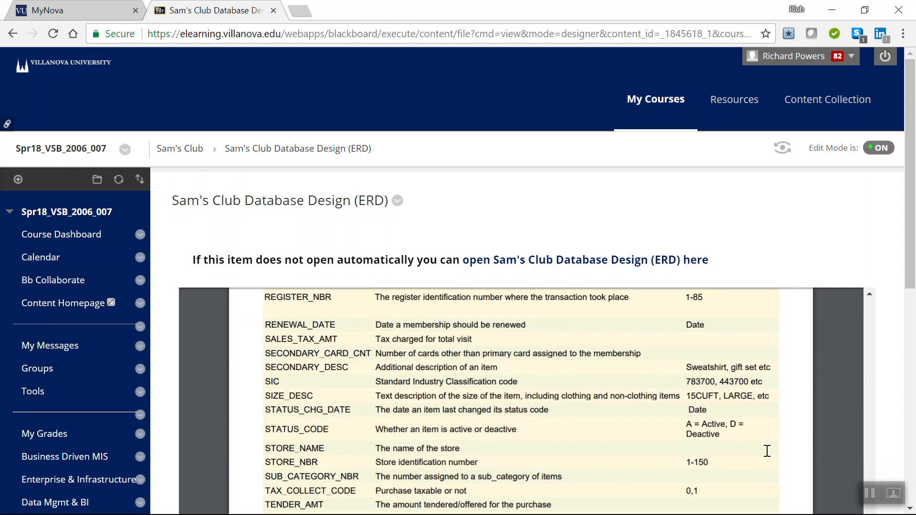
{"action": "scroll", "coordinate": [766, 451], "scroll_direction": "down", "scroll_amount": 1}
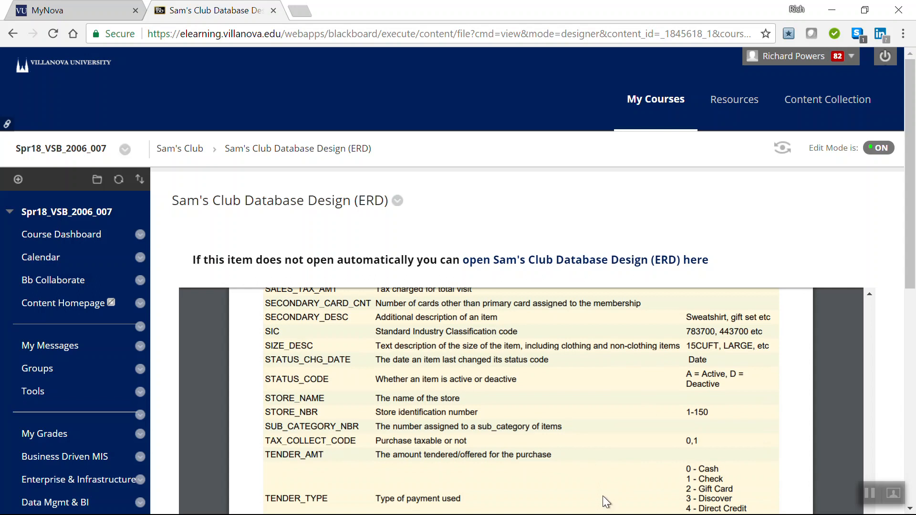
{"action": "scroll", "coordinate": [602, 497], "scroll_direction": "up", "scroll_amount": 1}
{"action": "scroll", "coordinate": [603, 497], "scroll_direction": "down", "scroll_amount": 3}
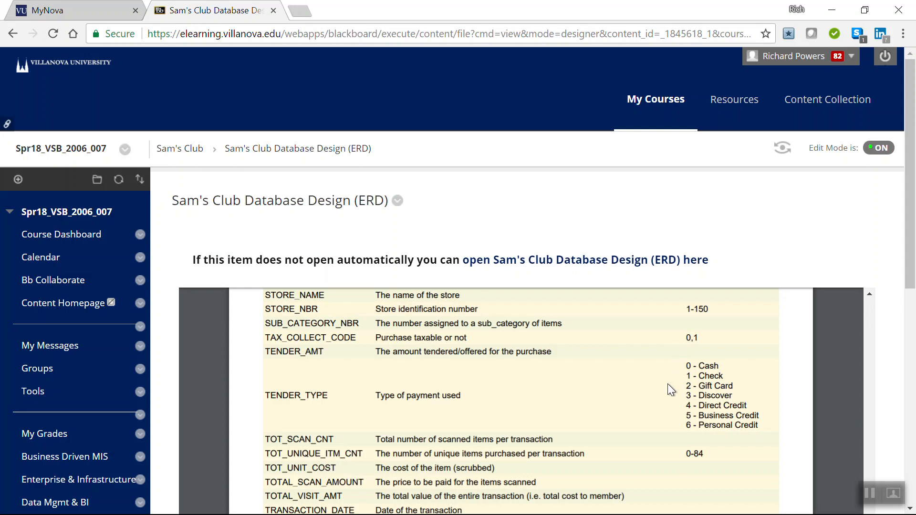
{"action": "mouse_move", "coordinate": [663, 328]}
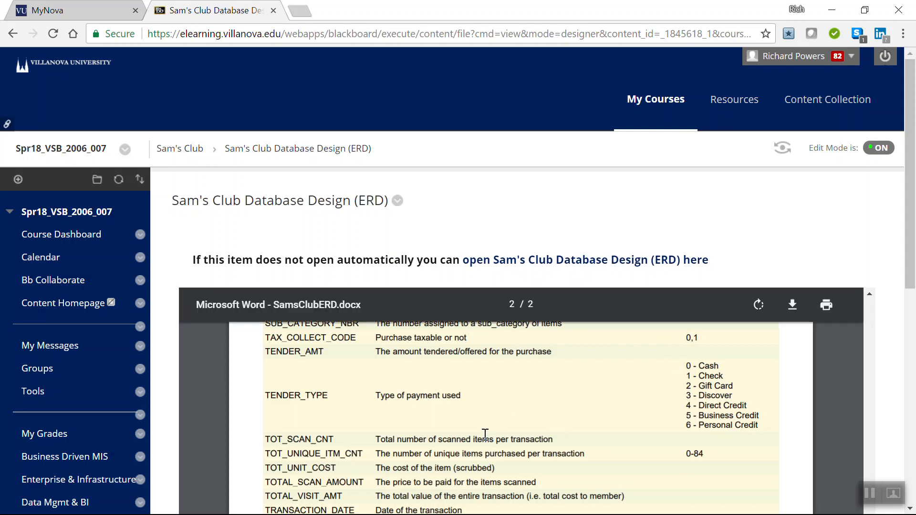
{"action": "scroll", "coordinate": [525, 393], "scroll_direction": "up", "scroll_amount": 3}
{"action": "scroll", "coordinate": [525, 394], "scroll_direction": "down", "scroll_amount": 3}
{"action": "left_click", "coordinate": [832, 11]}
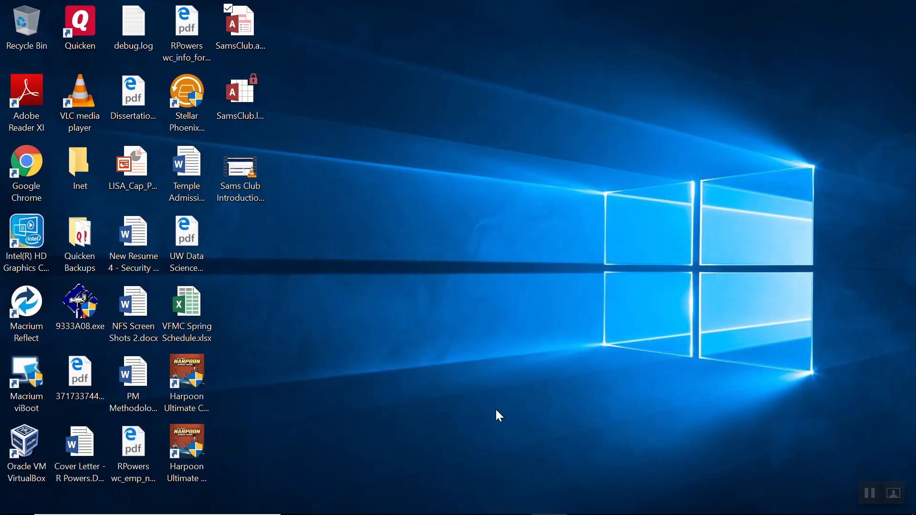
Return to Word to check the StoreVisits primary key instruction, and minimise the document.
{"action": "mouse_move", "coordinate": [482, 513]}
{"action": "left_click", "coordinate": [576, 500]}
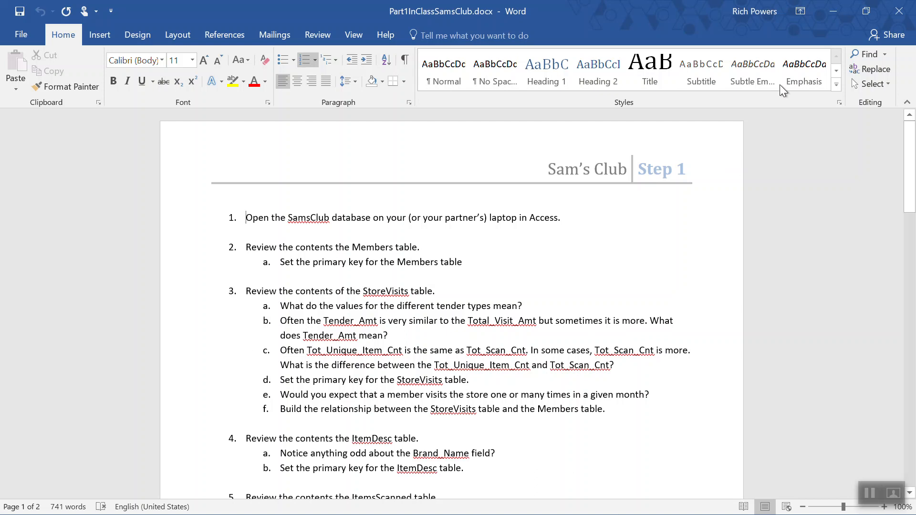
{"action": "left_click", "coordinate": [833, 11]}
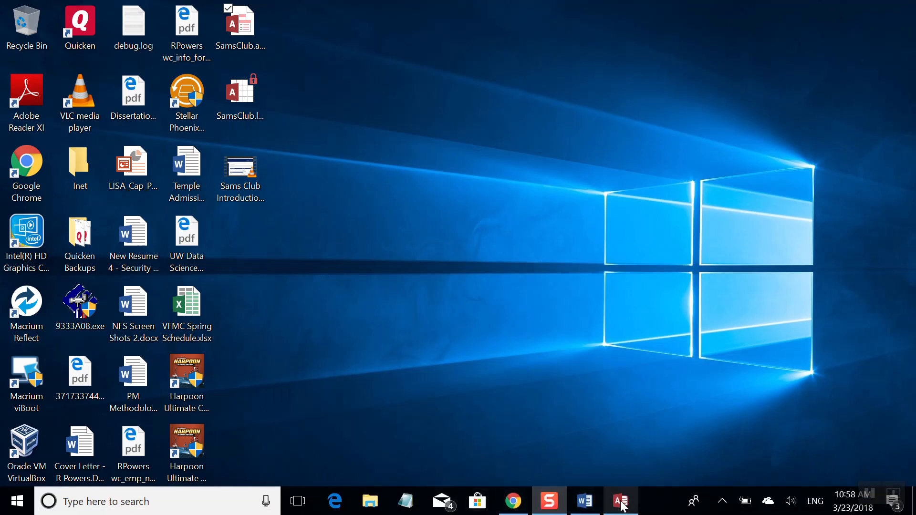
In Access, set Visit_Nbr as the primary key of the StoreVisits table, save the design and show the table in Datasheet View.
{"action": "left_click", "coordinate": [620, 501]}
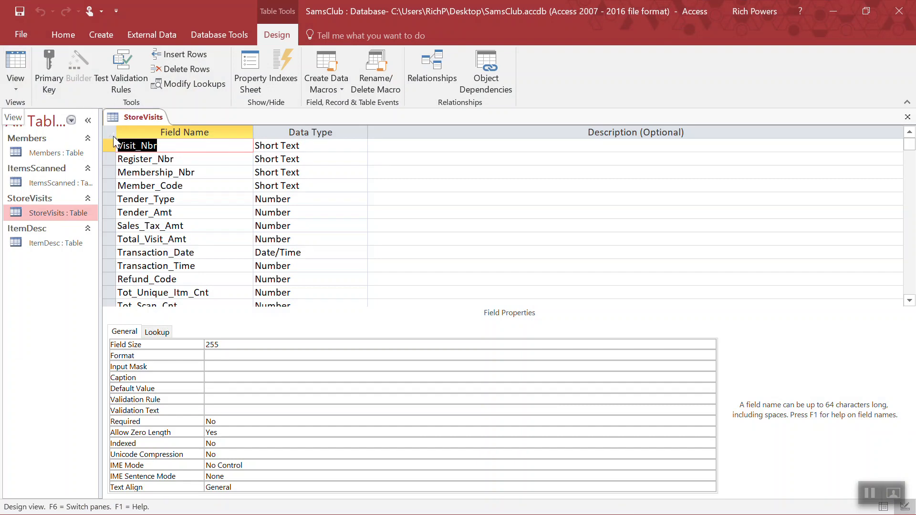
{"action": "left_click", "coordinate": [147, 145]}
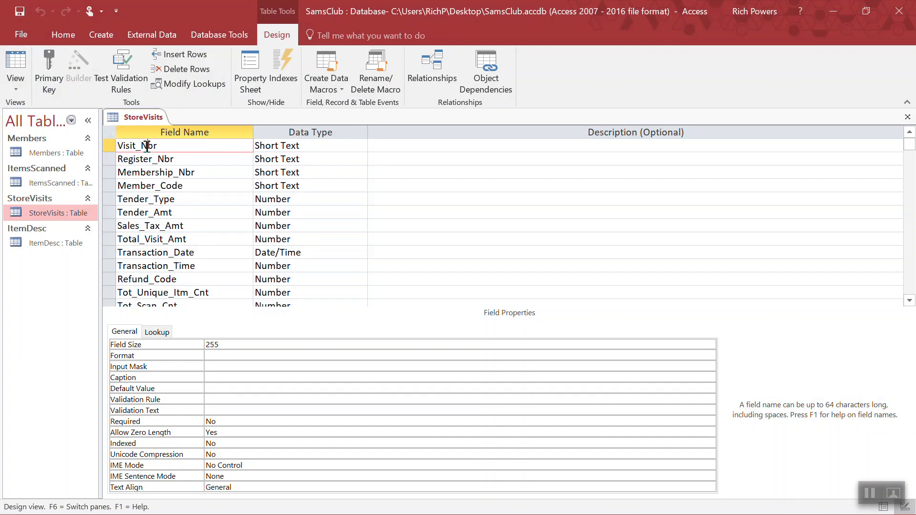
{"action": "left_click", "coordinate": [110, 145]}
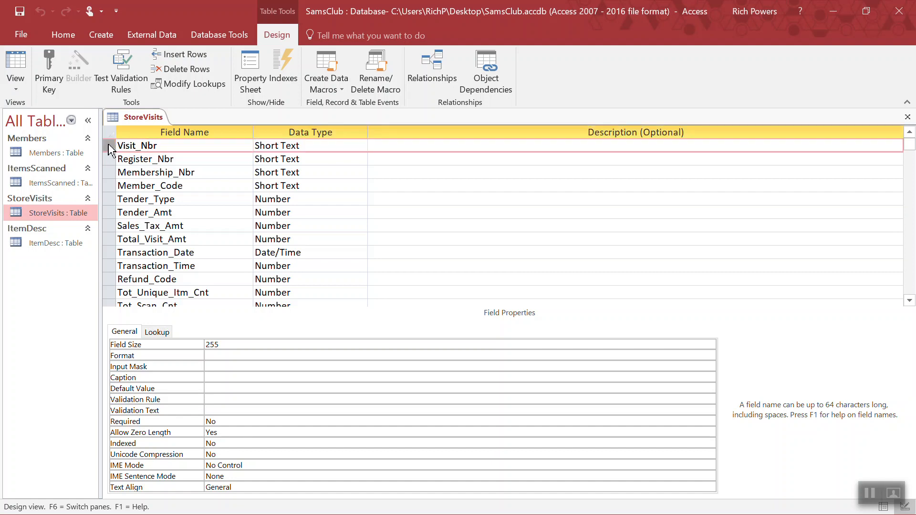
{"action": "left_click", "coordinate": [49, 61]}
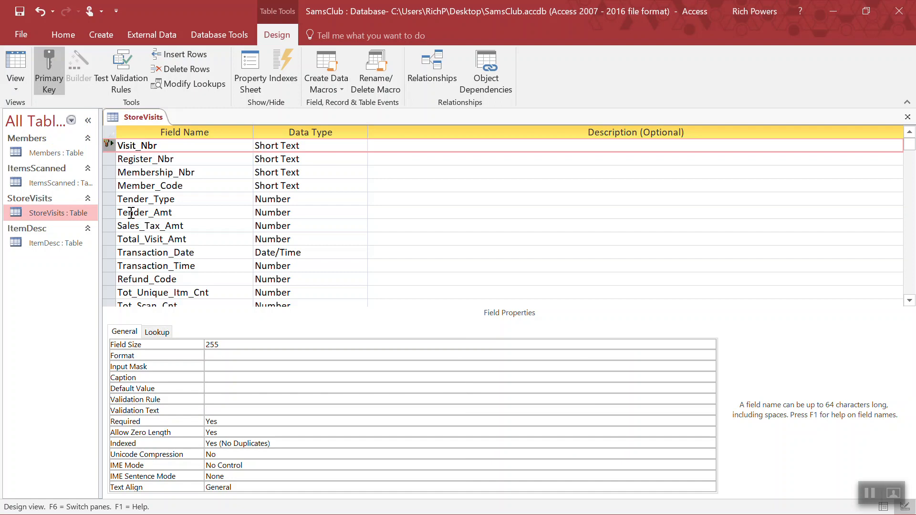
{"action": "left_click", "coordinate": [19, 12]}
{"action": "left_click", "coordinate": [13, 83]}
{"action": "left_click", "coordinate": [48, 113]}
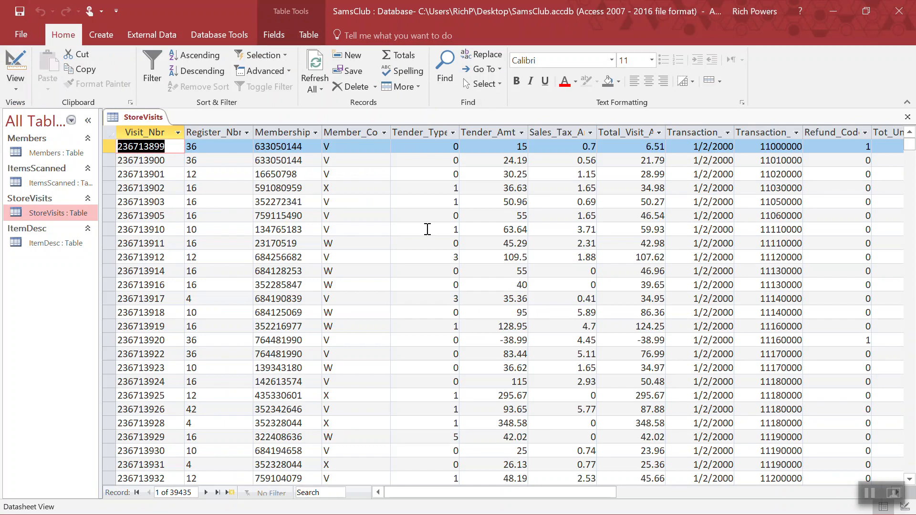
Minimise Access, read the Word questions on monthly member visits and the StoreVisits–Members relationship, and minimise the document.
{"action": "left_click", "coordinate": [833, 14]}
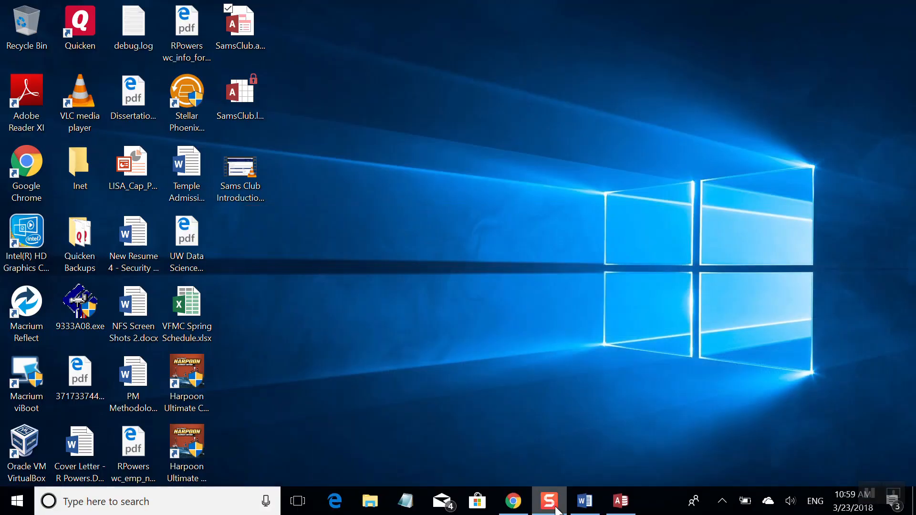
{"action": "left_click", "coordinate": [581, 506]}
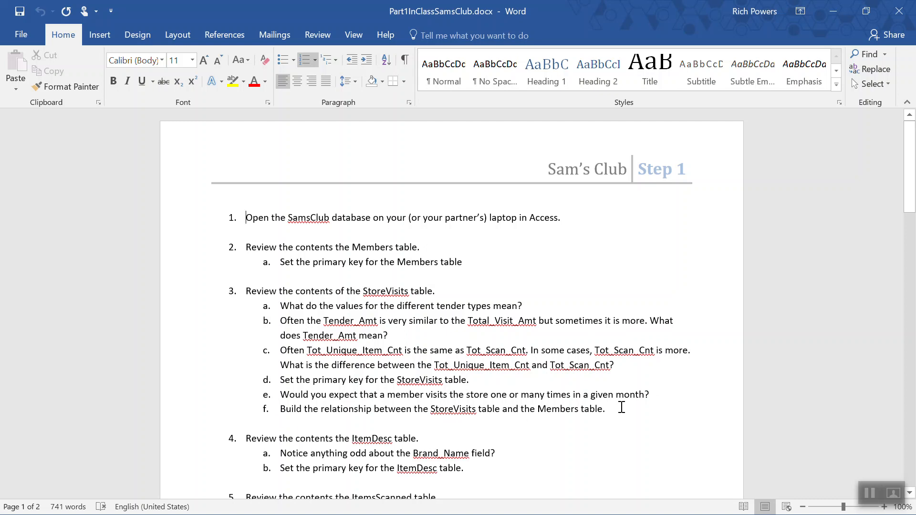
{"action": "left_click", "coordinate": [828, 9]}
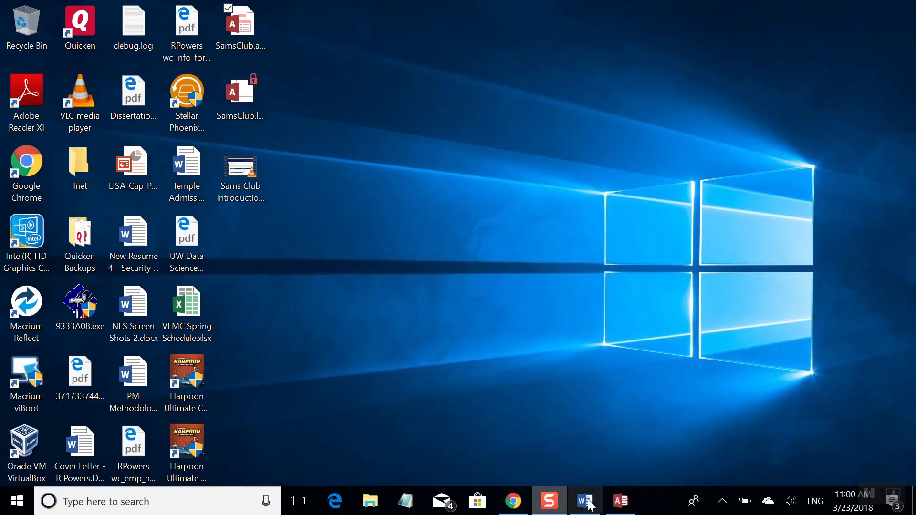
Switch back to Access, check the StoreVisits primary key in Design View, and return the table to Datasheet View.
{"action": "left_click", "coordinate": [617, 505]}
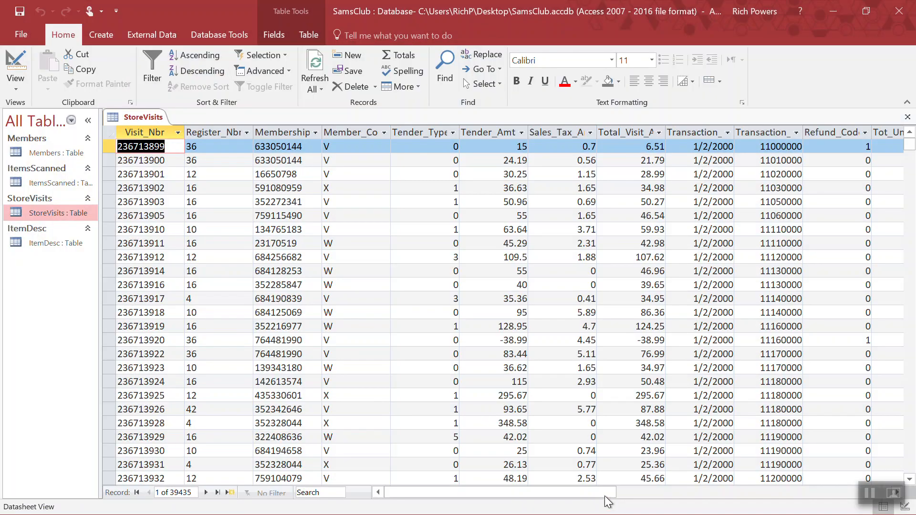
{"action": "left_click", "coordinate": [15, 89]}
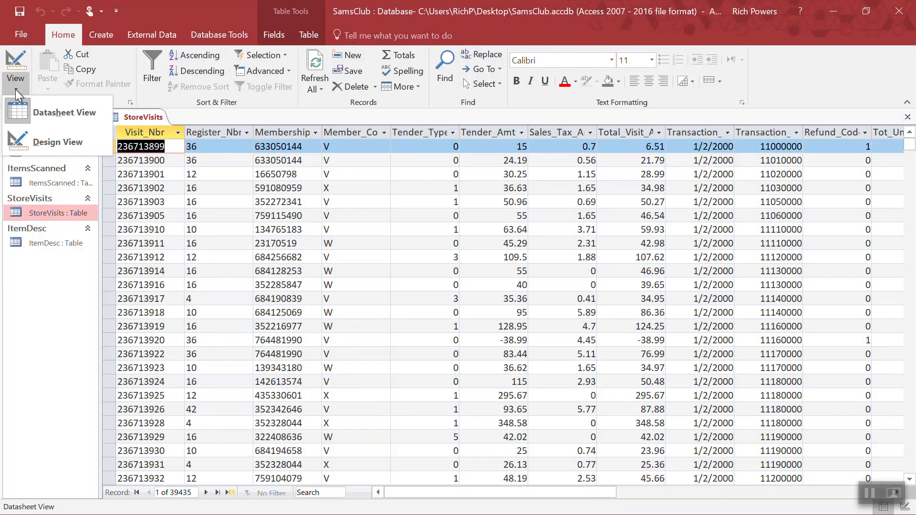
{"action": "left_click", "coordinate": [45, 143]}
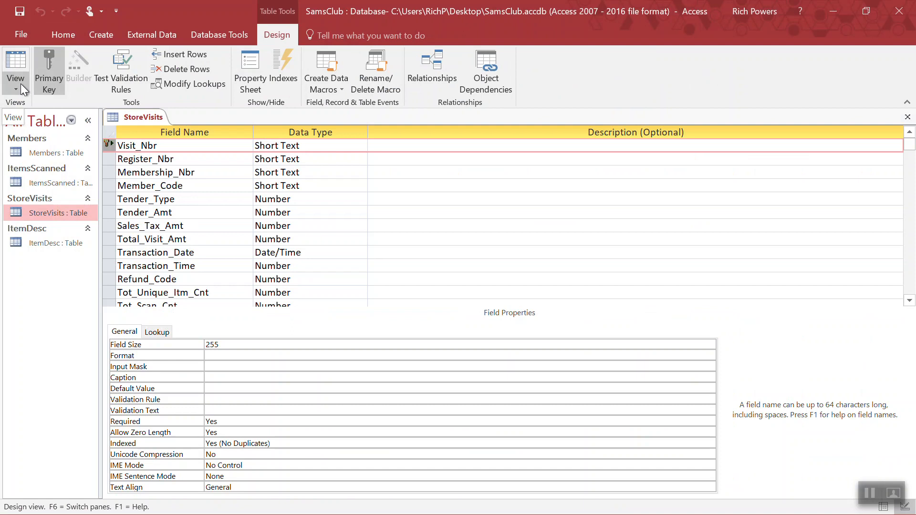
{"action": "left_click", "coordinate": [21, 84]}
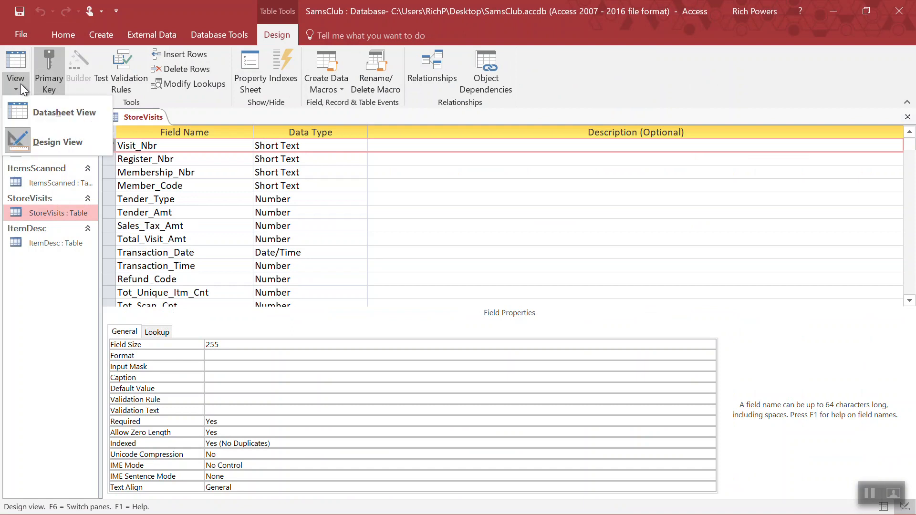
{"action": "left_click", "coordinate": [56, 111]}
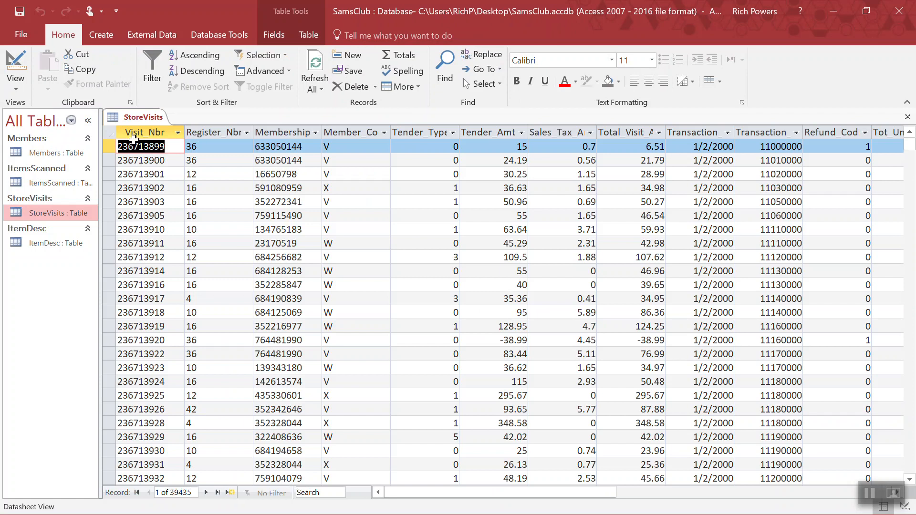
Open the Members table to examine its membership number column, and return to the StoreVisits datasheet to compare it.
{"action": "left_click", "coordinate": [37, 157]}
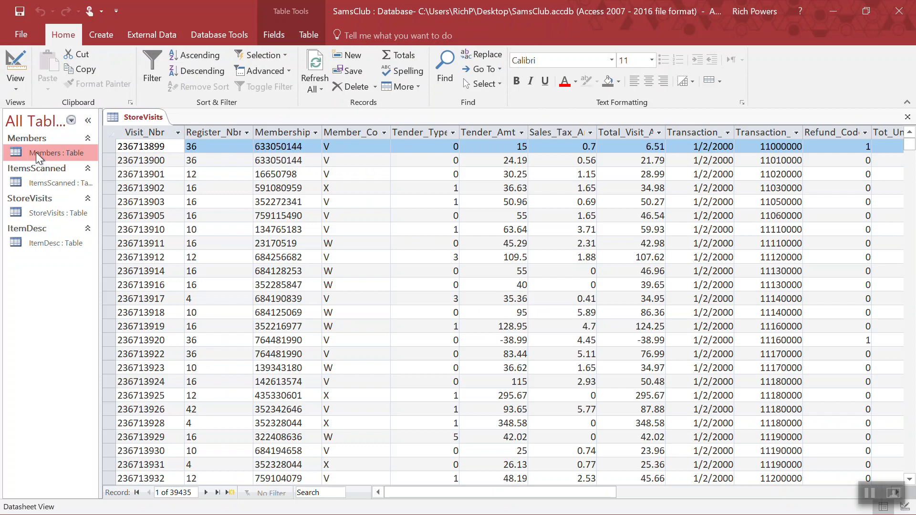
{"action": "double_click", "coordinate": [37, 158]}
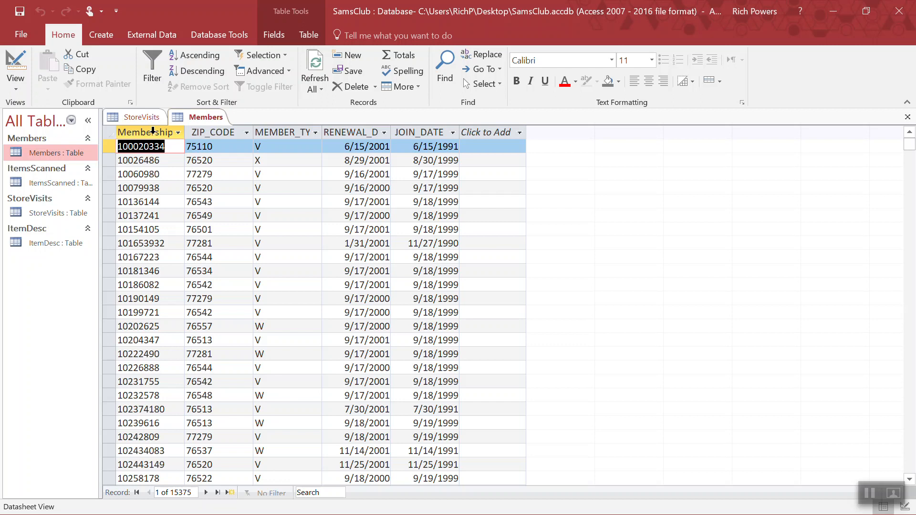
{"action": "double_click", "coordinate": [52, 213]}
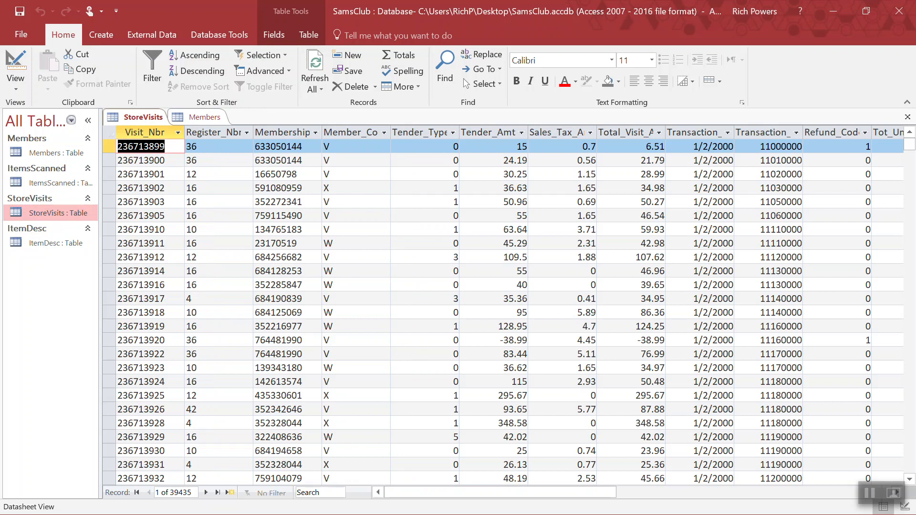
Create a new query in Design View and add the StoreVisits table to it.
{"action": "left_click", "coordinate": [105, 34]}
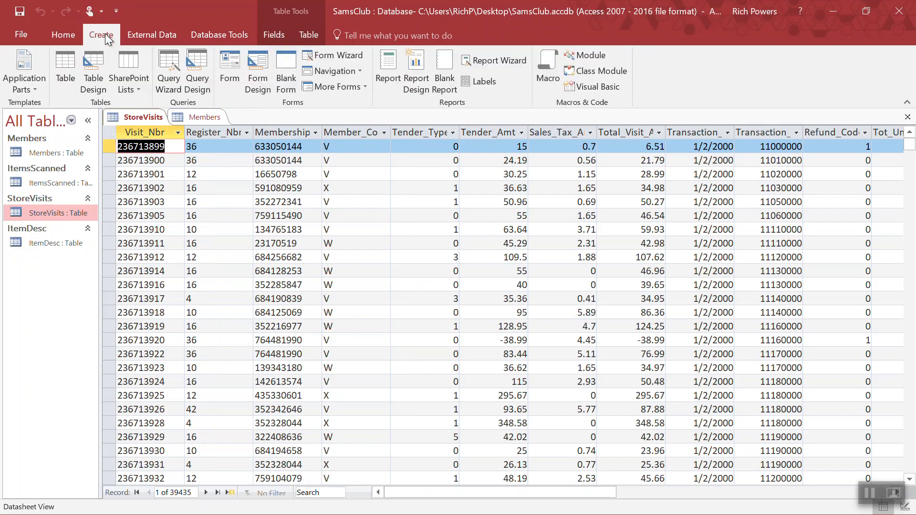
{"action": "left_click", "coordinate": [196, 62]}
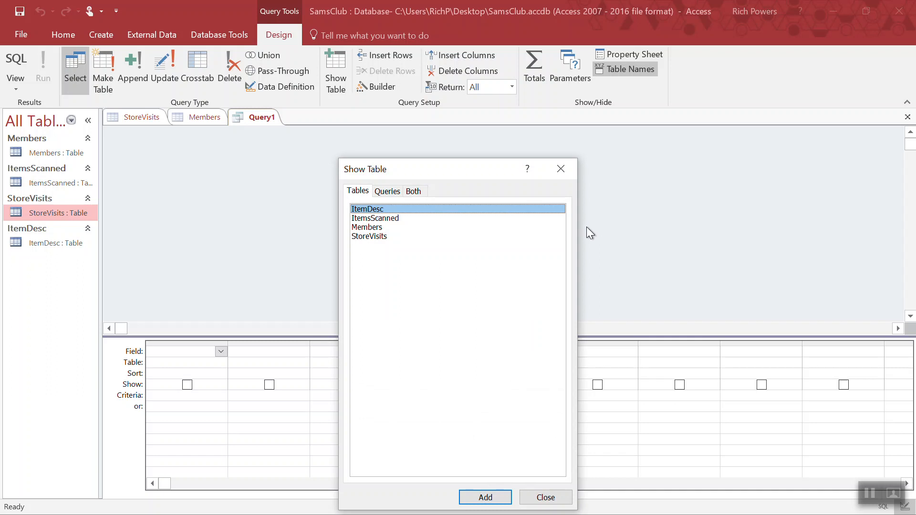
{"action": "double_click", "coordinate": [358, 236]}
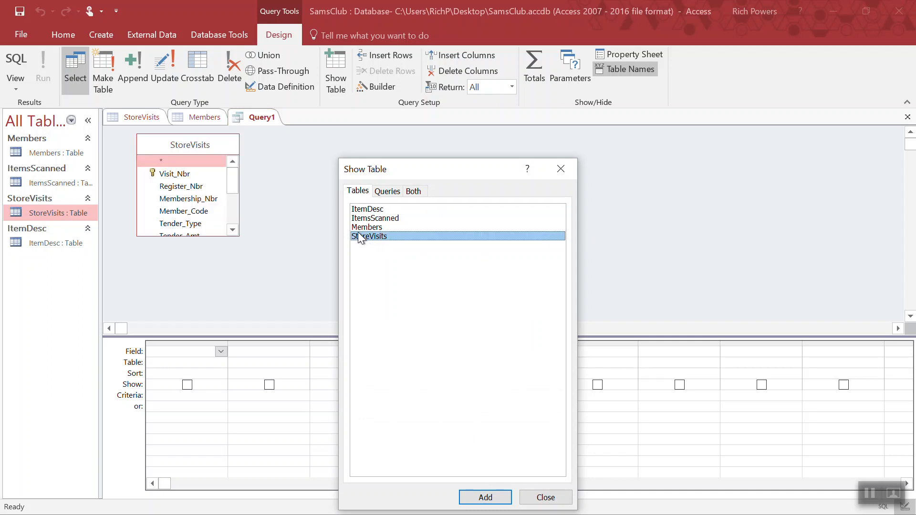
{"action": "left_click", "coordinate": [366, 222]}
{"action": "double_click", "coordinate": [366, 222]}
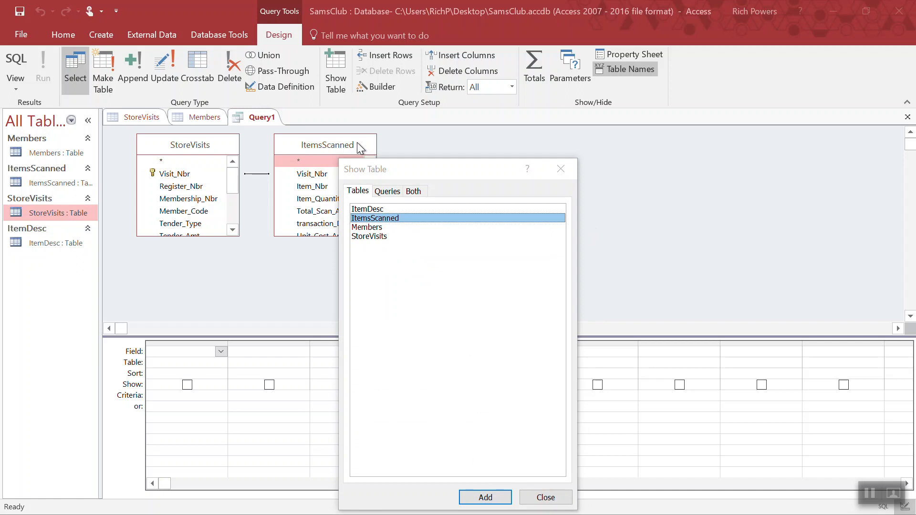
{"action": "left_click", "coordinate": [567, 498]}
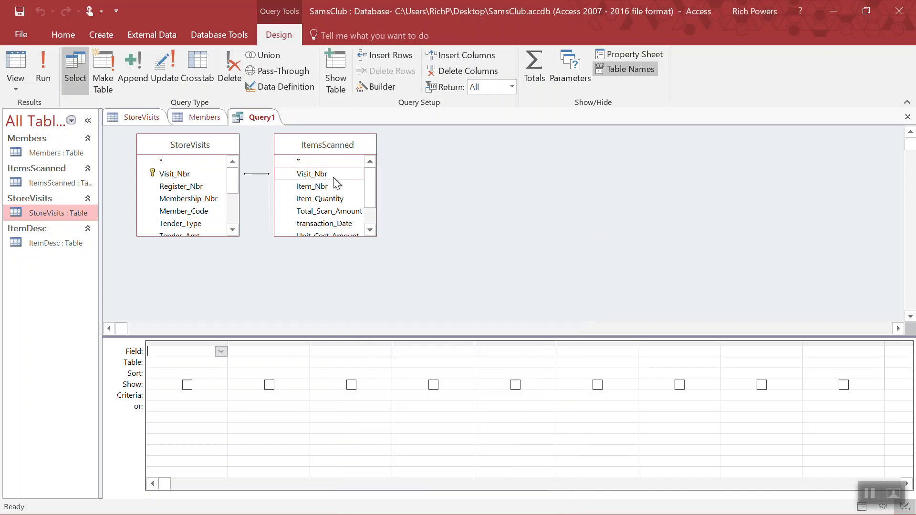
{"action": "left_click", "coordinate": [324, 145]}
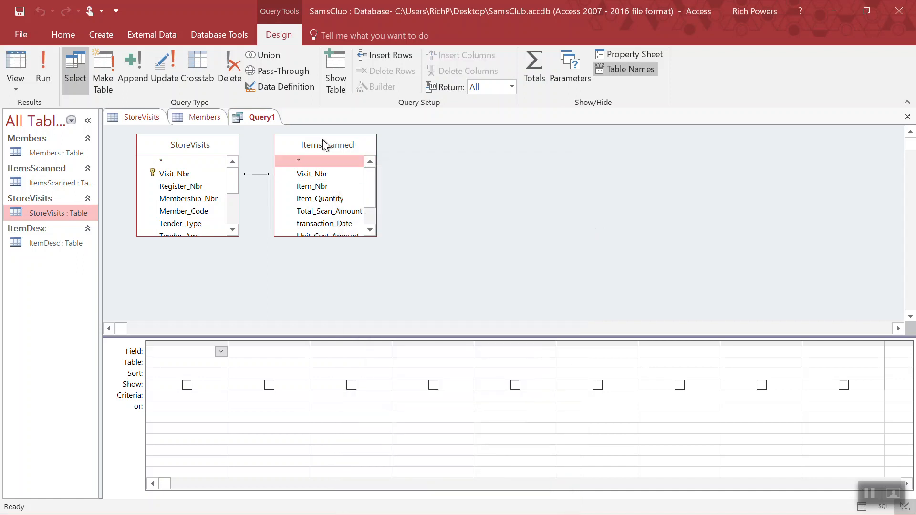
{"action": "right_click", "coordinate": [324, 144]}
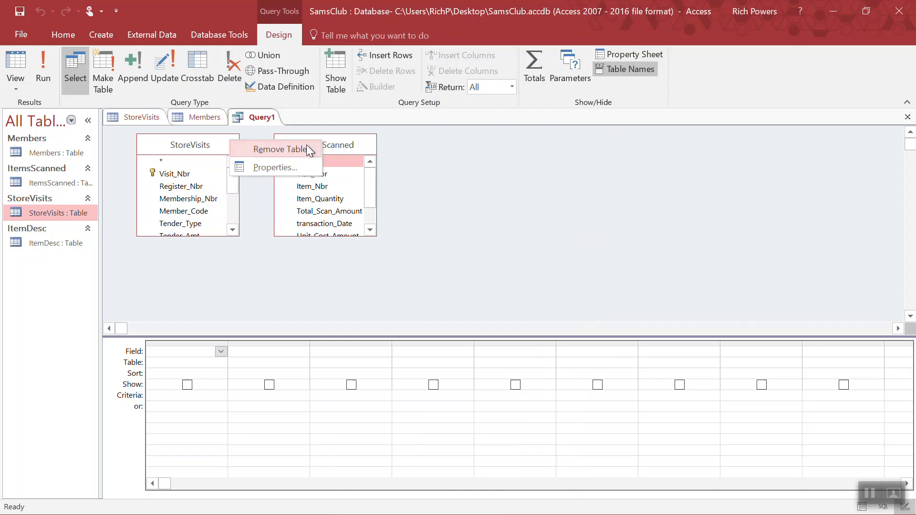
{"action": "left_click", "coordinate": [307, 146]}
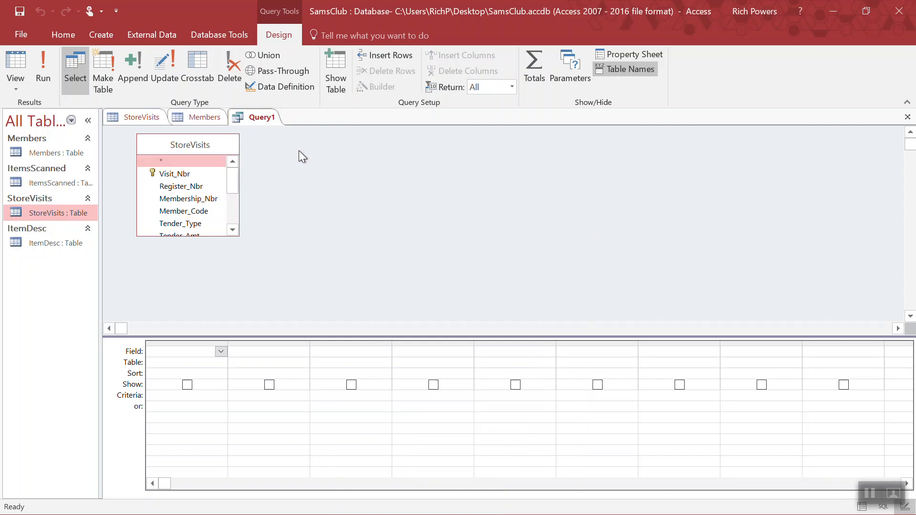
Add the Members table to the query beside StoreVisits and close the table list.
{"action": "right_click", "coordinate": [319, 204]}
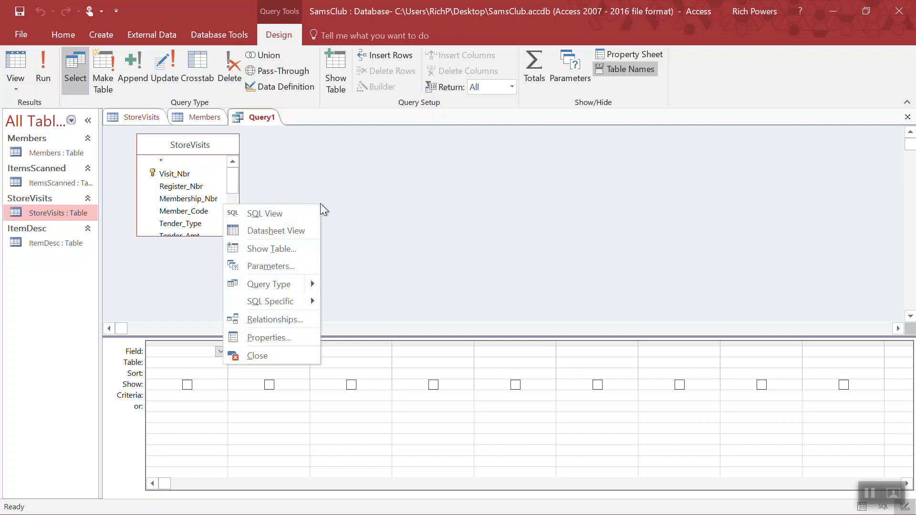
{"action": "left_click", "coordinate": [273, 245]}
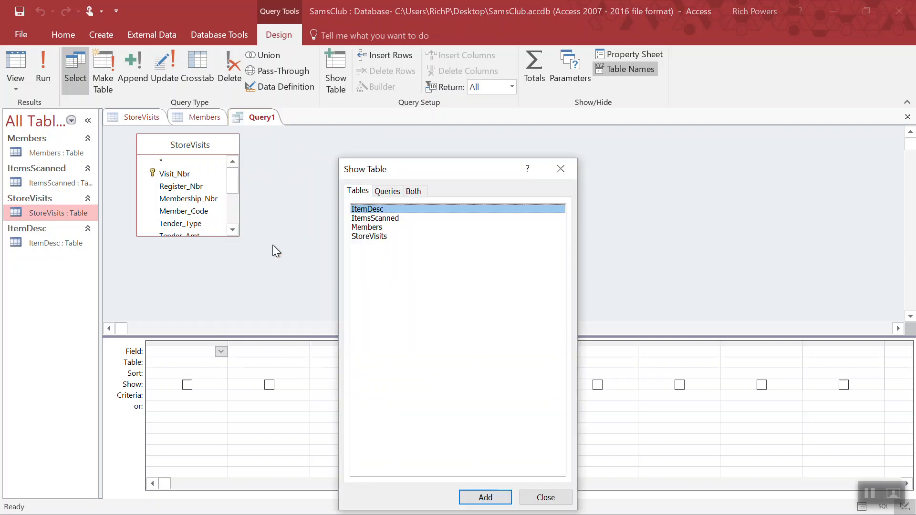
{"action": "left_click", "coordinate": [367, 229]}
{"action": "left_click", "coordinate": [483, 498]}
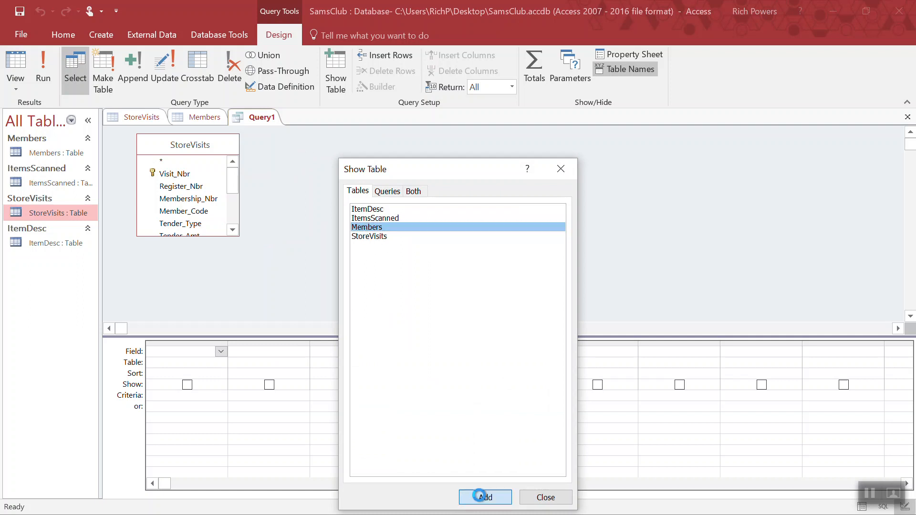
{"action": "left_click", "coordinate": [547, 497]}
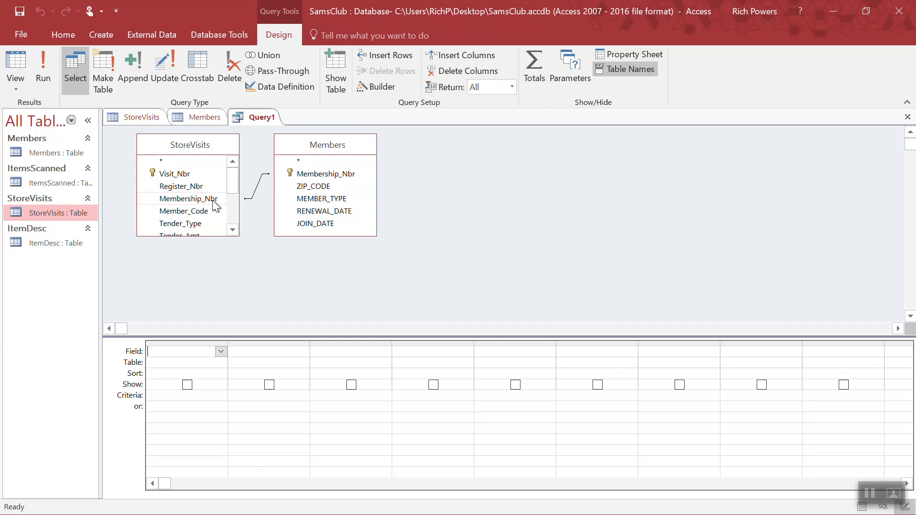
Add the Membership_Nbr, MEMBER_TYPE and ZIP_CODE fields from Members to the query grid.
{"action": "double_click", "coordinate": [309, 176]}
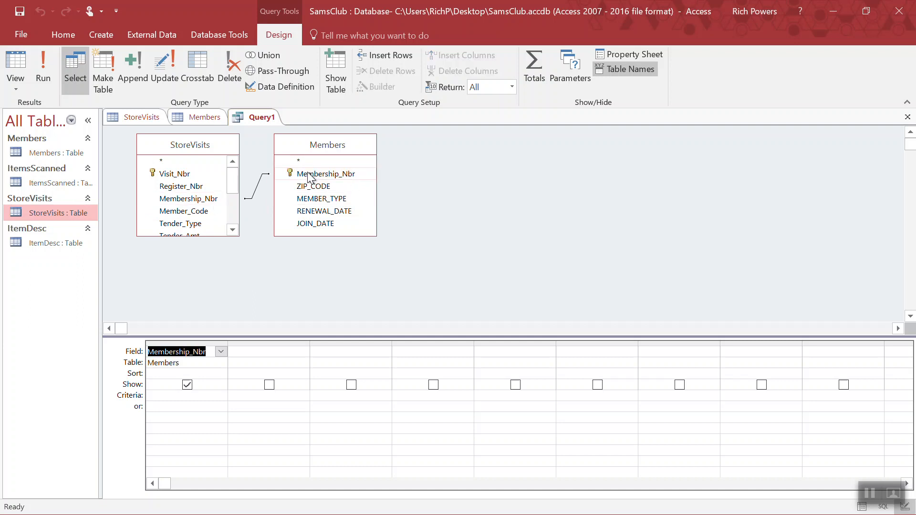
{"action": "double_click", "coordinate": [306, 199]}
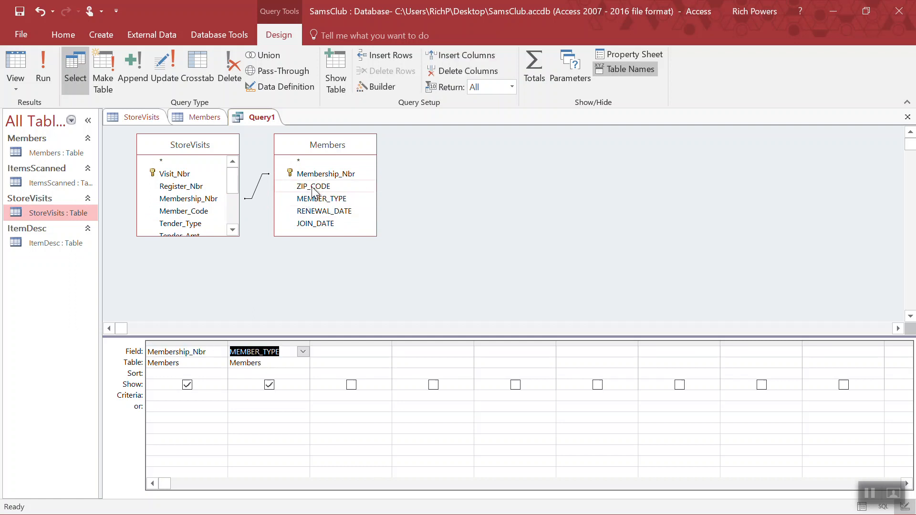
{"action": "double_click", "coordinate": [313, 187]}
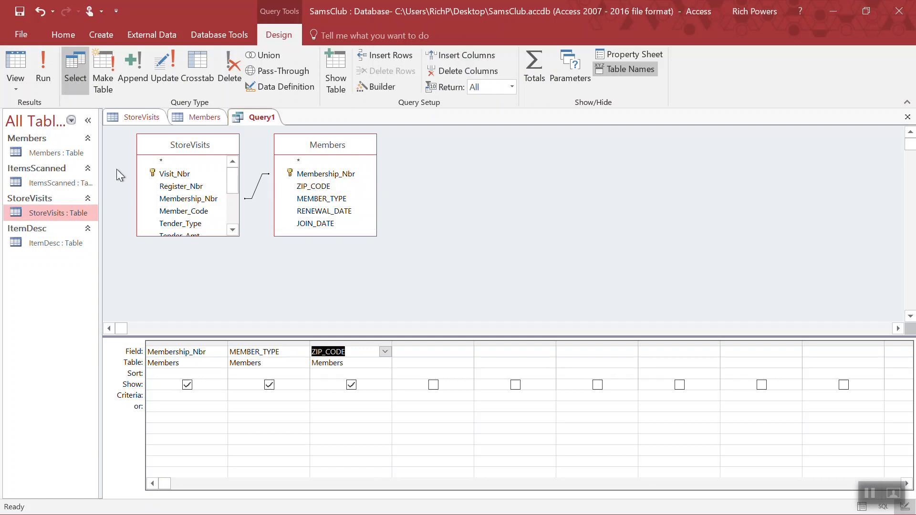
Add the Visit_Nbr, Transaction_Date and Transaction_Time fields from StoreVisits to the query grid.
{"action": "double_click", "coordinate": [185, 175]}
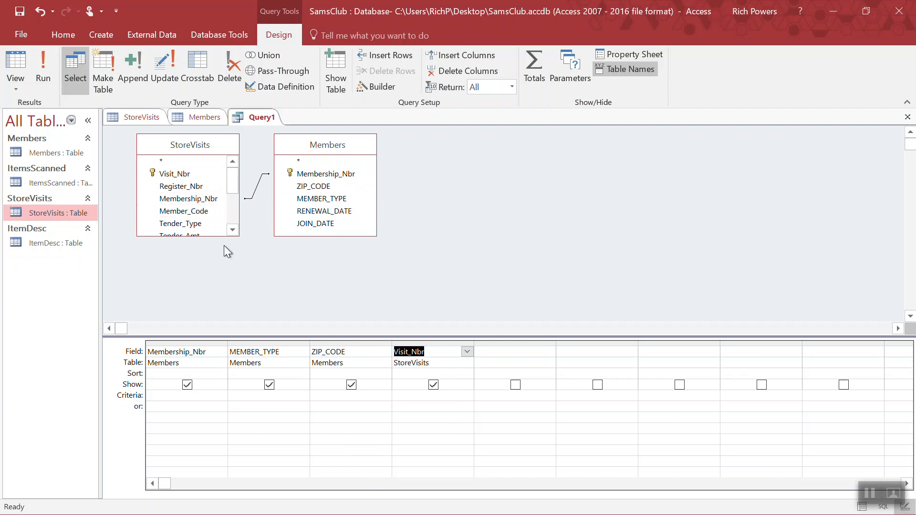
{"action": "left_click", "coordinate": [232, 231]}
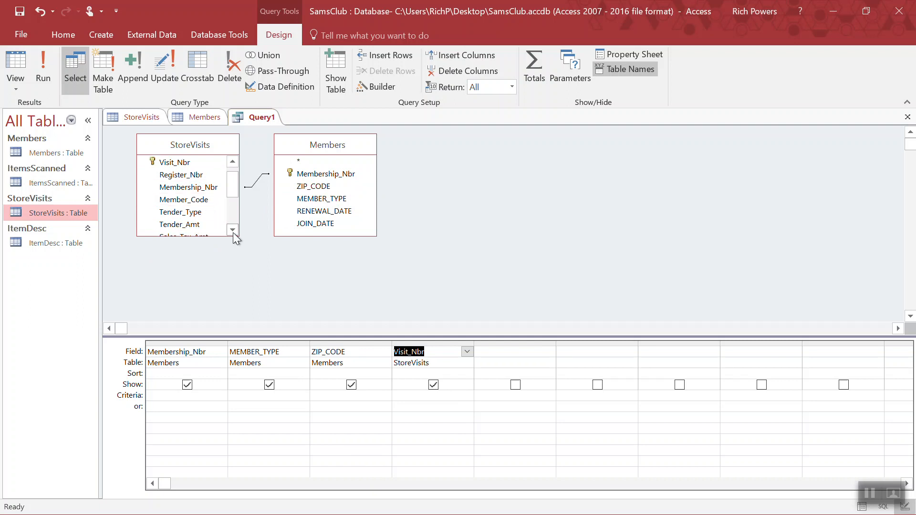
{"action": "left_click", "coordinate": [233, 231]}
{"action": "left_click", "coordinate": [233, 231]}
{"action": "left_click", "coordinate": [233, 231]}
{"action": "left_click", "coordinate": [232, 231]}
{"action": "left_click", "coordinate": [233, 231]}
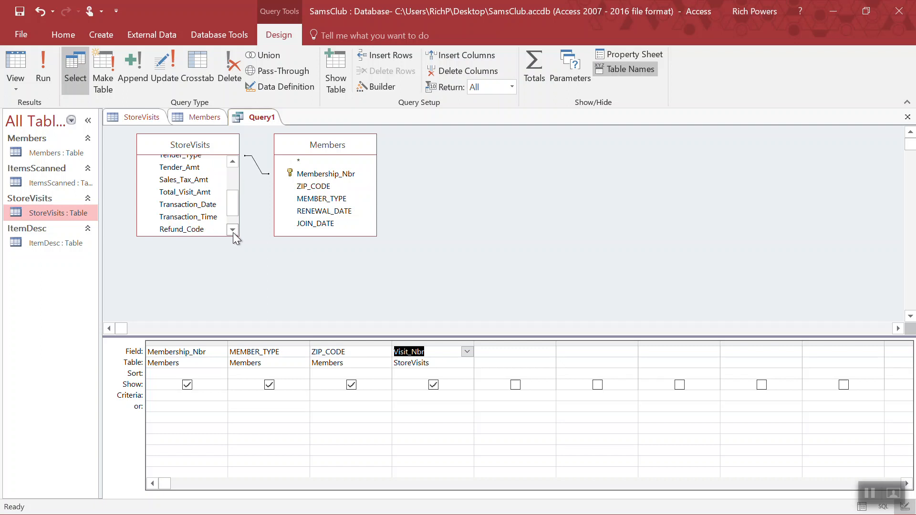
{"action": "double_click", "coordinate": [185, 209]}
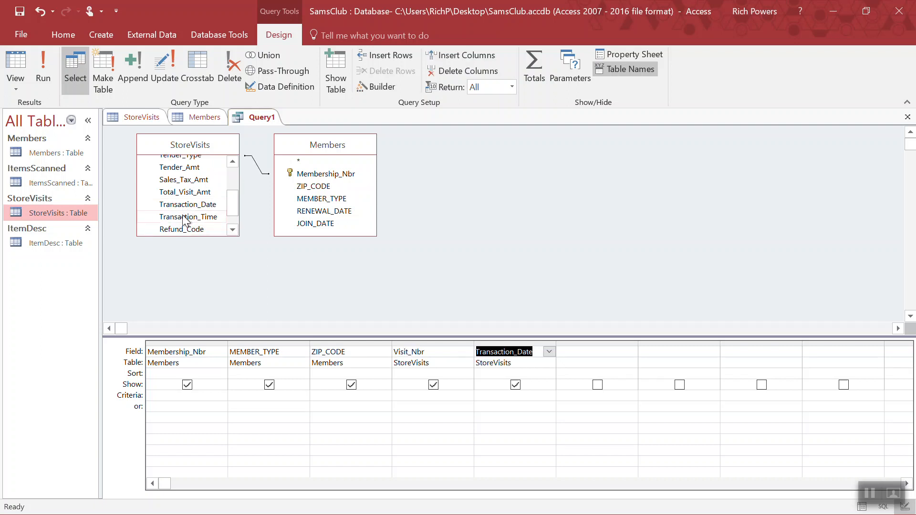
{"action": "left_click", "coordinate": [185, 221]}
{"action": "double_click", "coordinate": [185, 221]}
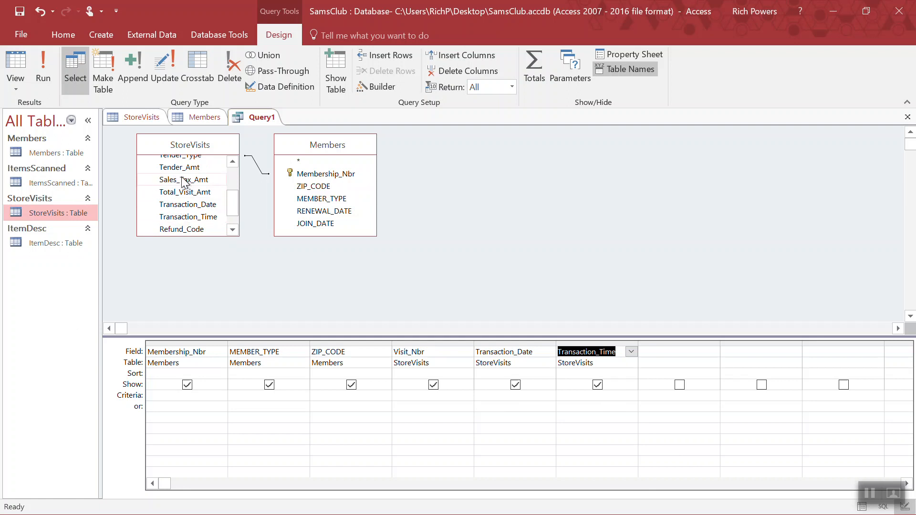
Add the Tot_Unique_Itm_Cnt field from StoreVisits as the next column of the query grid.
{"action": "left_click", "coordinate": [232, 162]}
{"action": "left_click", "coordinate": [232, 162]}
{"action": "left_click", "coordinate": [232, 161]}
{"action": "left_click", "coordinate": [232, 162]}
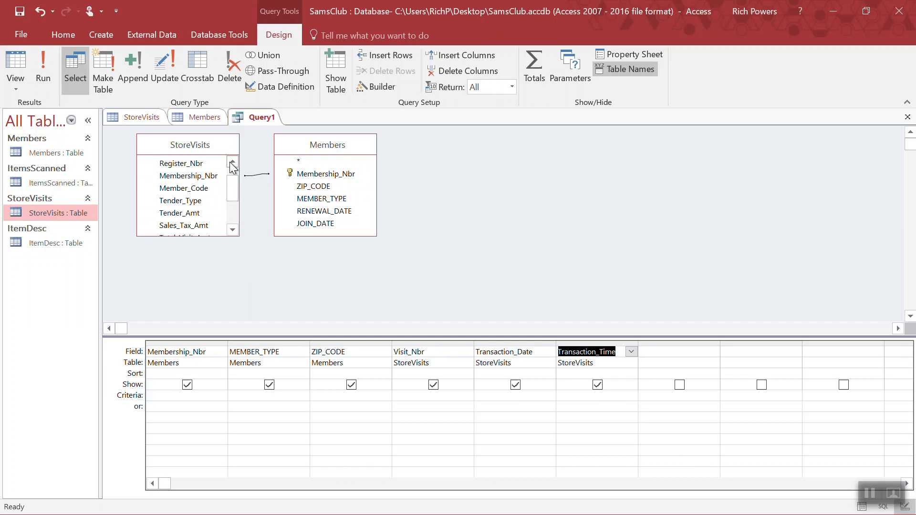
{"action": "left_click", "coordinate": [233, 230]}
{"action": "left_click", "coordinate": [233, 230]}
{"action": "left_click", "coordinate": [233, 230]}
{"action": "left_click", "coordinate": [233, 230]}
{"action": "left_click", "coordinate": [233, 230]}
{"action": "left_click", "coordinate": [233, 230]}
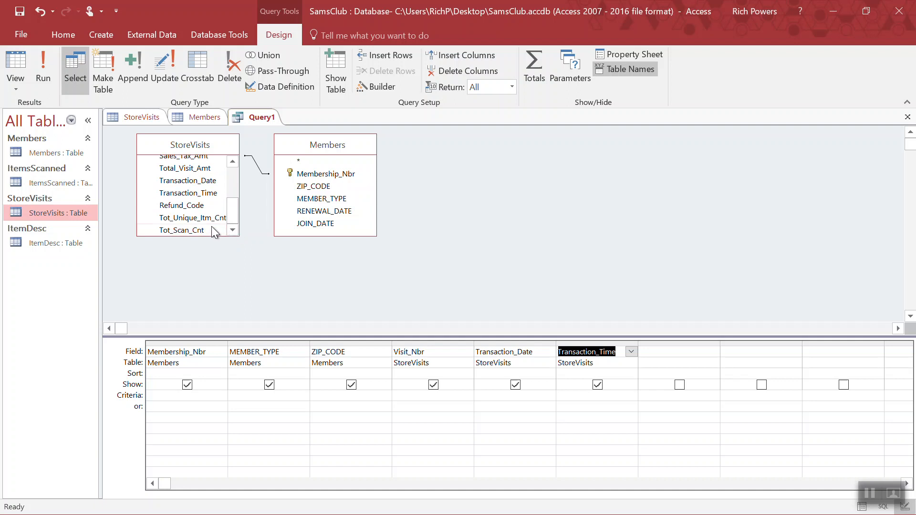
{"action": "double_click", "coordinate": [178, 219]}
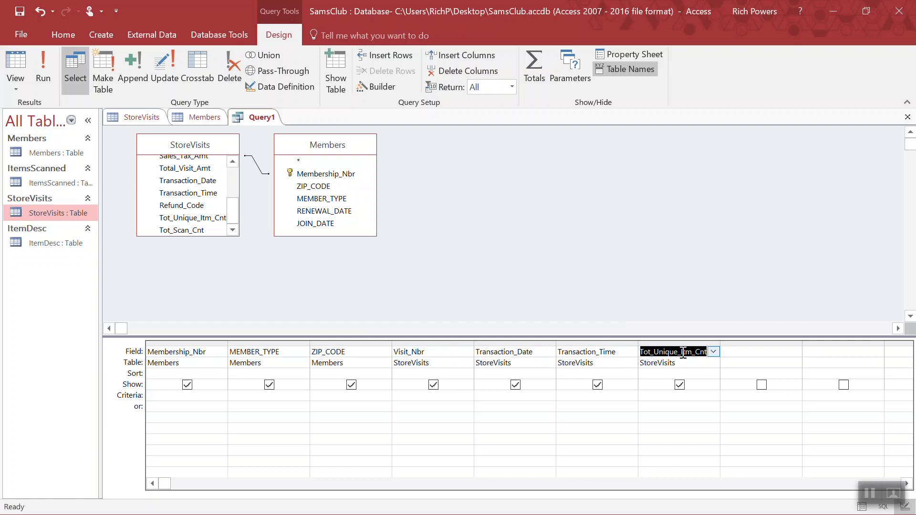
Sort the query by Membership_Nbr in ascending order and run it.
{"action": "left_click", "coordinate": [181, 375]}
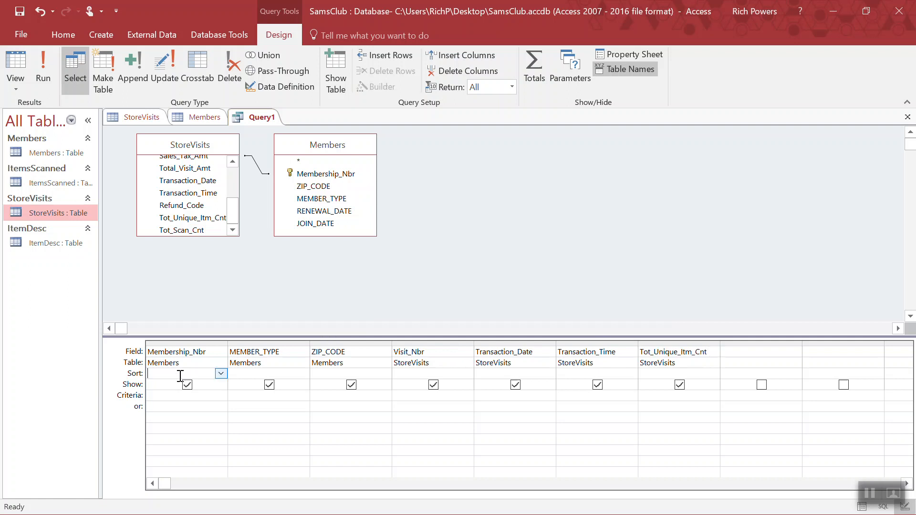
{"action": "left_click", "coordinate": [220, 373]}
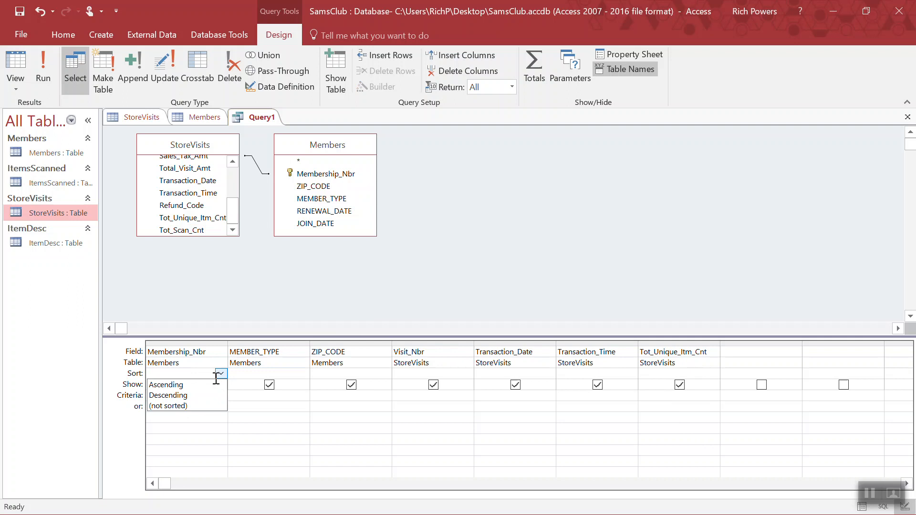
{"action": "left_click", "coordinate": [176, 385]}
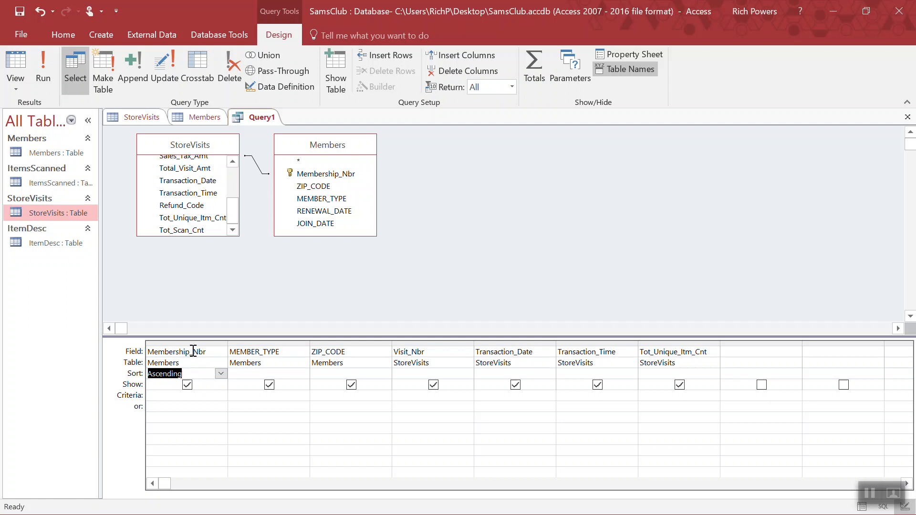
{"action": "left_click", "coordinate": [39, 56]}
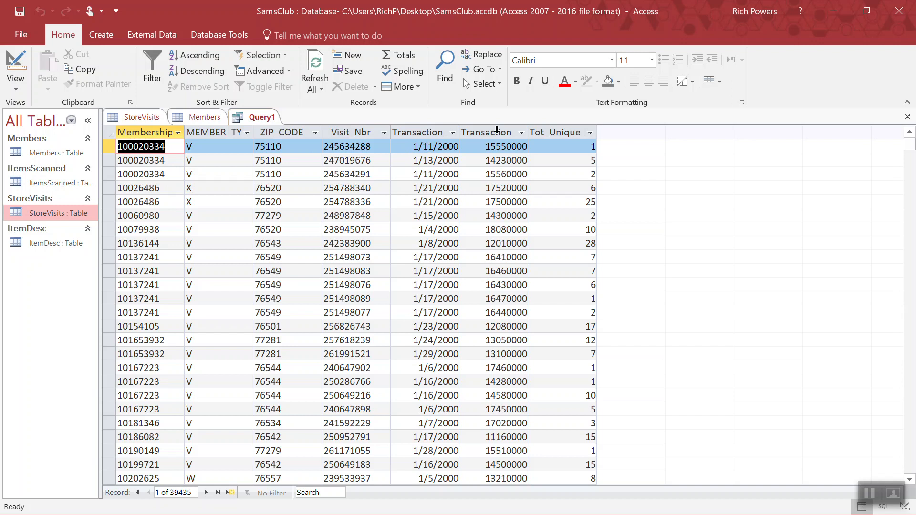
Widen the Transaction_Time column of the query results to fit its full heading, and select the first record's transaction date.
{"action": "left_click", "coordinate": [524, 131]}
{"action": "left_click", "coordinate": [522, 132]}
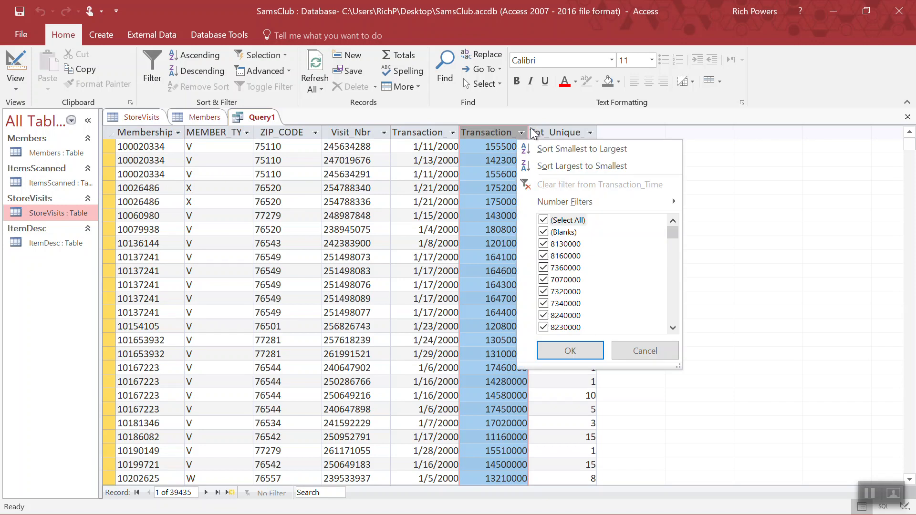
{"action": "left_click", "coordinate": [521, 120]}
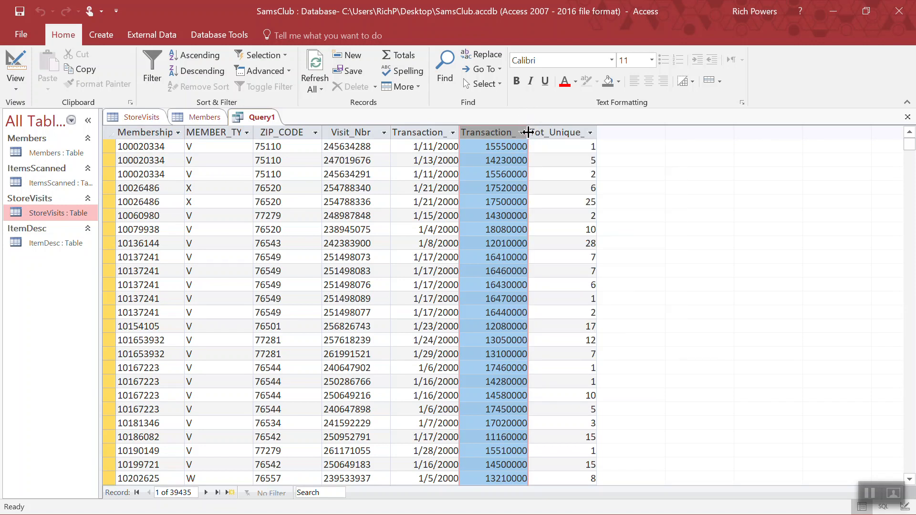
{"action": "left_click_drag", "start_coordinate": [537, 132], "coordinate": [559, 132]}
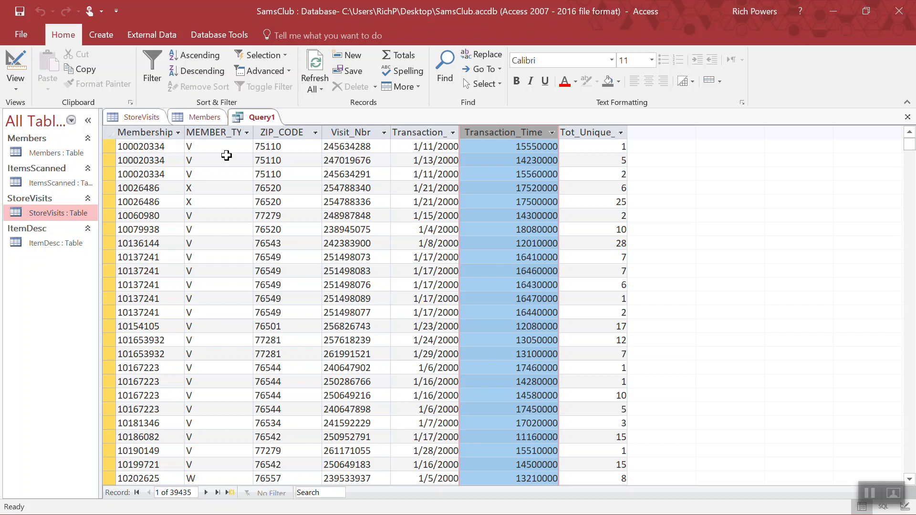
{"action": "left_click", "coordinate": [414, 146]}
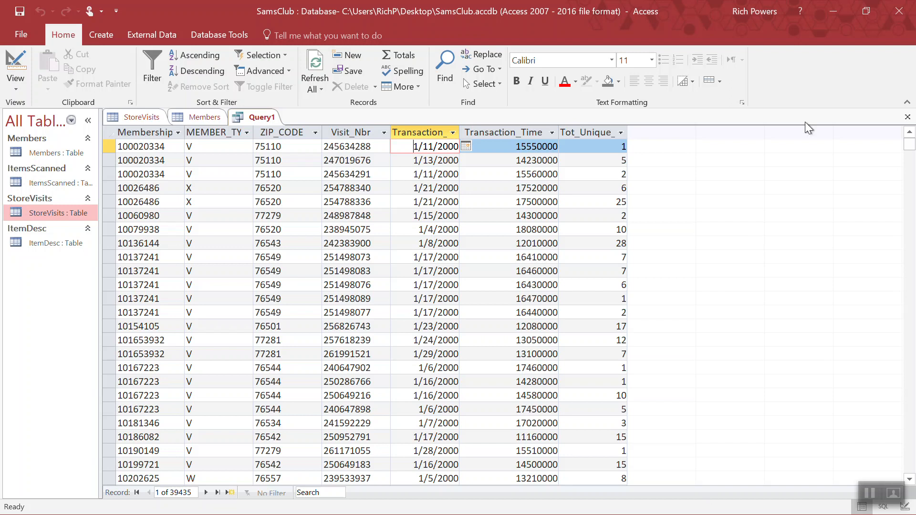
Minimise Access, switch to the Word assignment, read the ItemDesc and ItemsScanned questions, and minimise the document.
{"action": "left_click", "coordinate": [834, 10]}
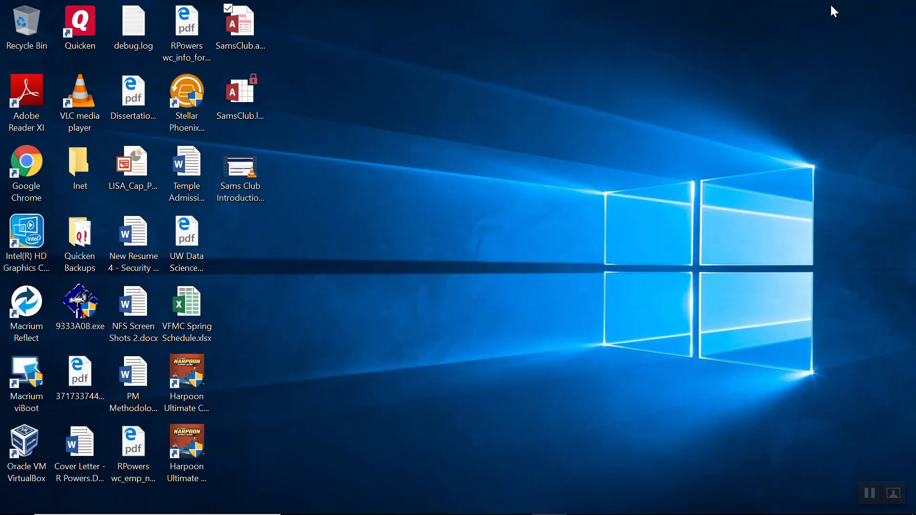
{"action": "left_click", "coordinate": [348, 245]}
{"action": "left_click", "coordinate": [586, 500]}
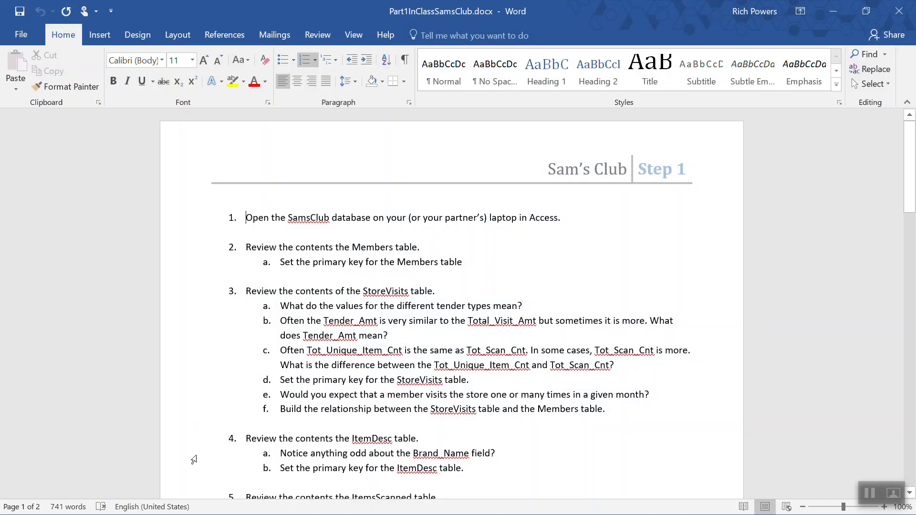
{"action": "scroll", "coordinate": [194, 460], "scroll_direction": "down", "scroll_amount": 4}
{"action": "scroll", "coordinate": [194, 459], "scroll_direction": "down", "scroll_amount": 1}
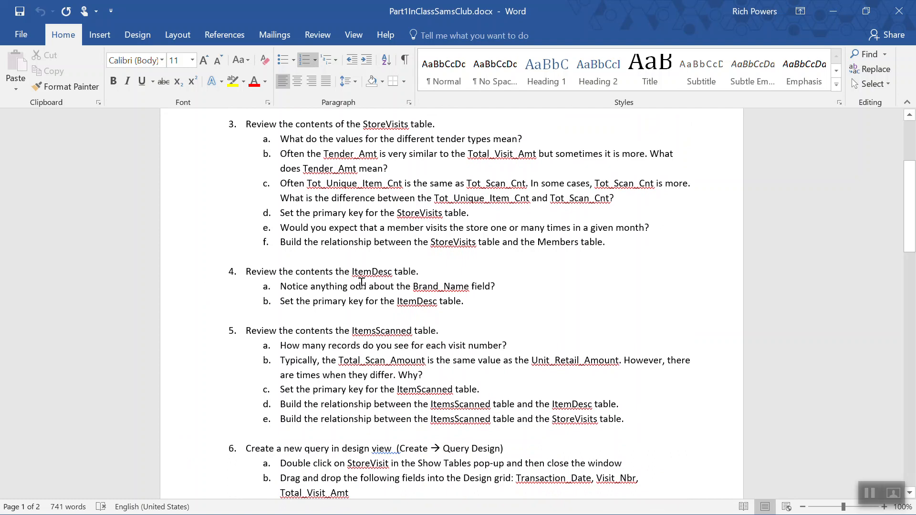
{"action": "left_click", "coordinate": [830, 8]}
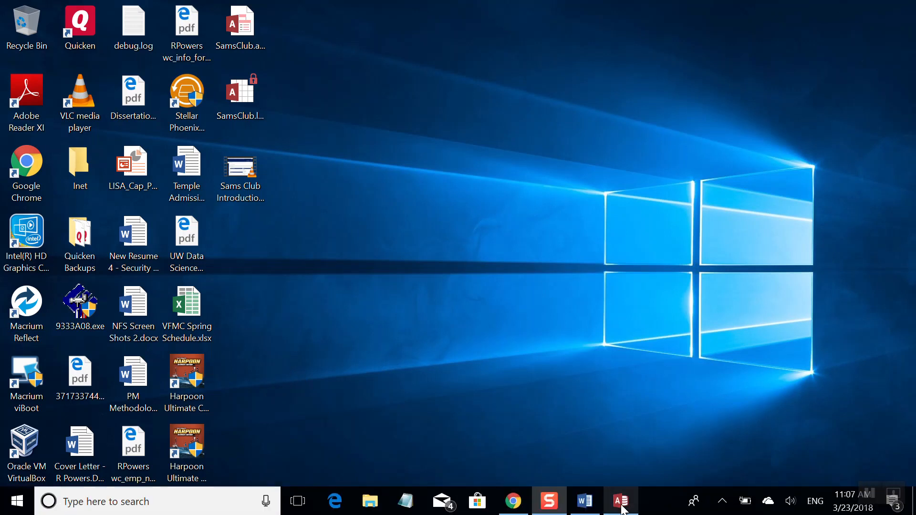
Switch back to Access, open the ItemDesc table, and widen its Primary_Desc and Secondary_Desc columns to fit their contents.
{"action": "left_click", "coordinate": [622, 507]}
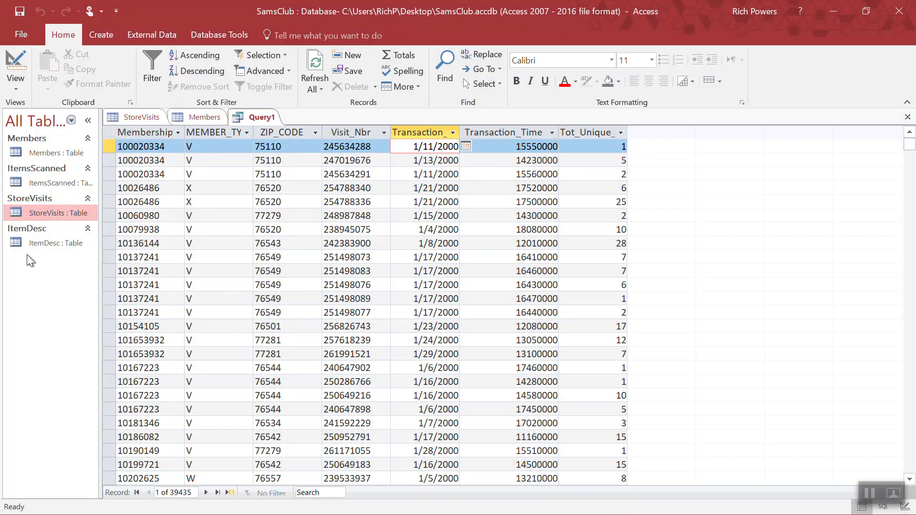
{"action": "double_click", "coordinate": [52, 244]}
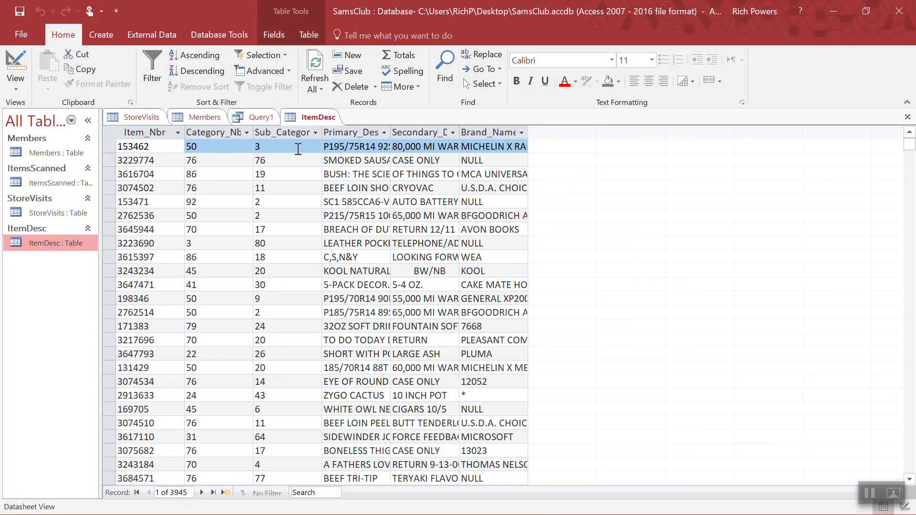
{"action": "double_click", "coordinate": [392, 131]}
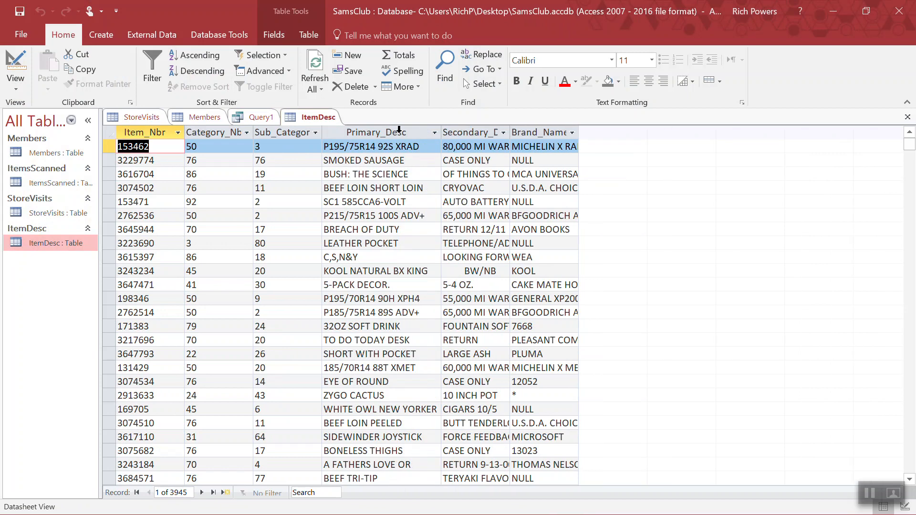
{"action": "double_click", "coordinate": [511, 129]}
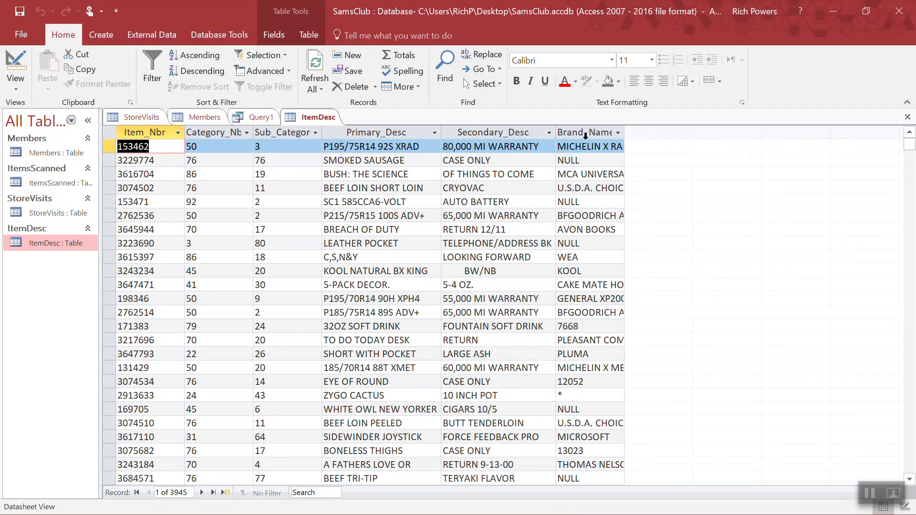
Select the Brand_Name cell of the ZYGO CACTUS record and dismiss the incoming mail notification.
{"action": "right_click", "coordinate": [625, 133]}
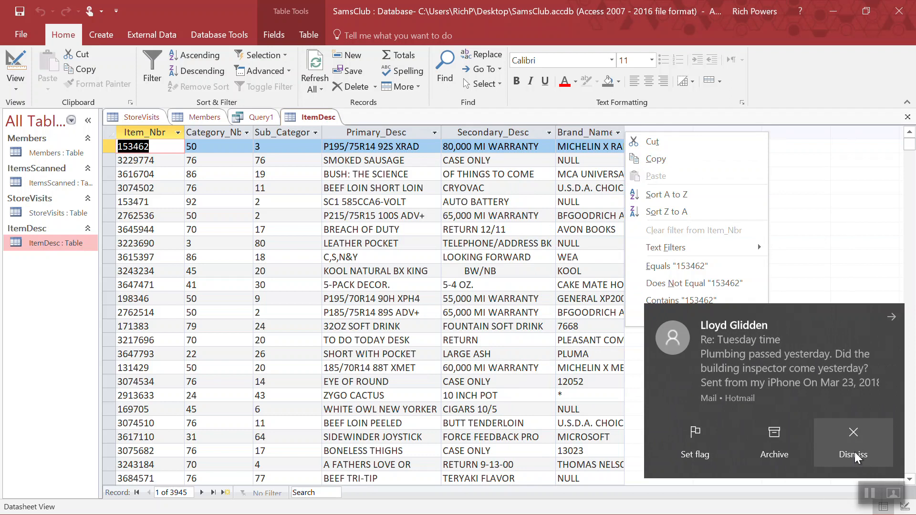
{"action": "left_click", "coordinate": [855, 439]}
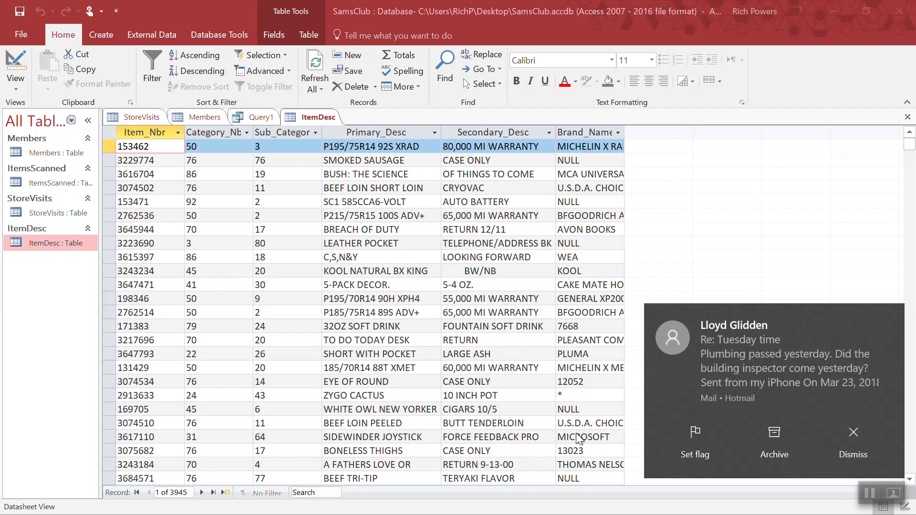
{"action": "left_click", "coordinate": [571, 396]}
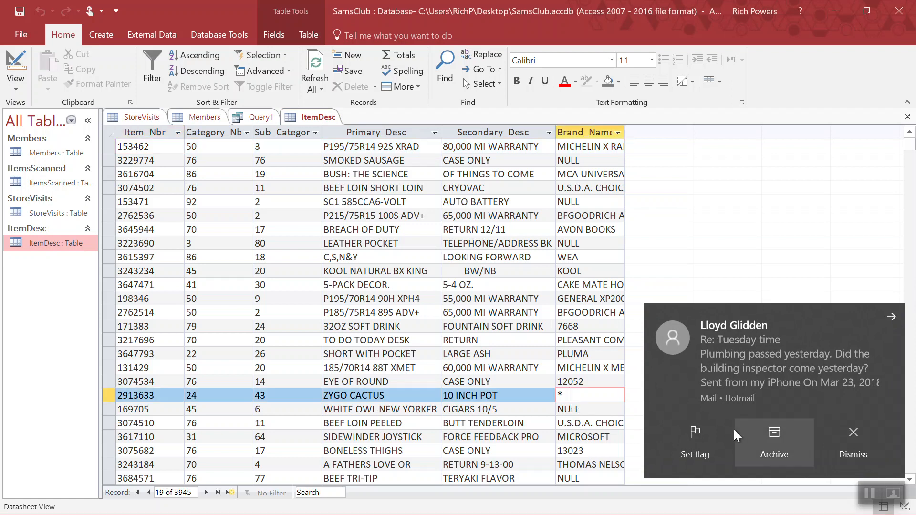
{"action": "left_click", "coordinate": [854, 433]}
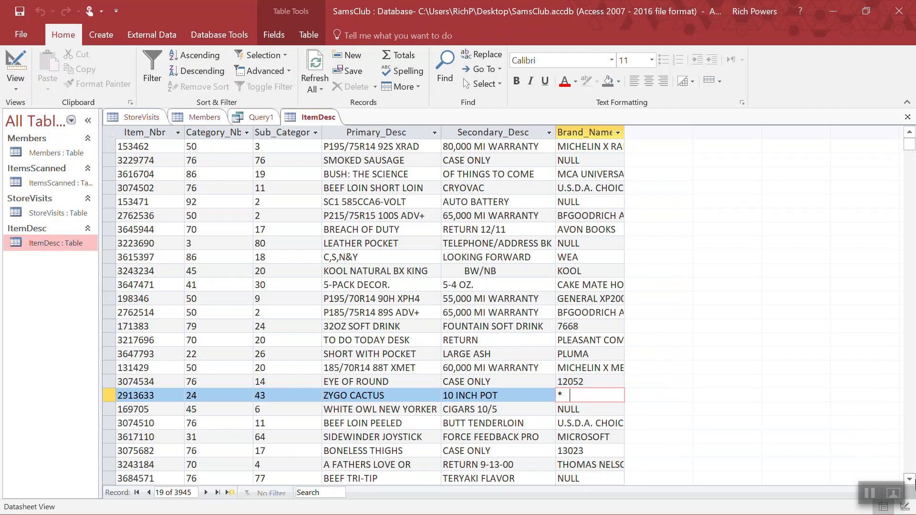
Look through the ItemDesc records for missing or placeholder values, particularly in the Brand_Name column.
{"action": "left_click", "coordinate": [910, 480]}
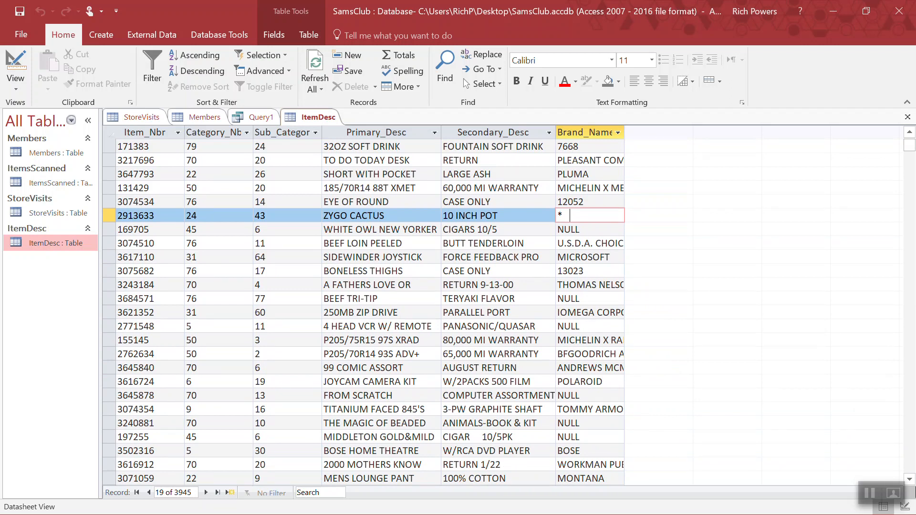
{"action": "left_click", "coordinate": [910, 479]}
{"action": "left_click_drag", "start_coordinate": [910, 479], "coordinate": [910, 479]}
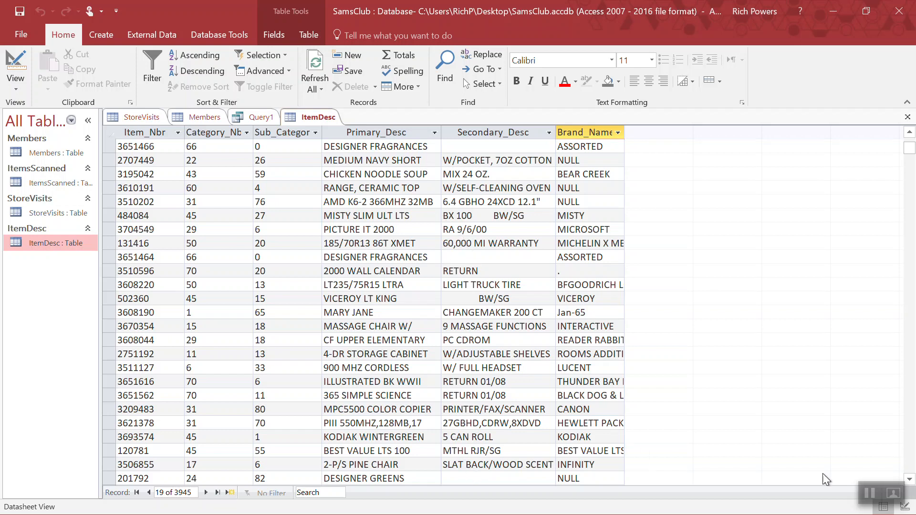
{"action": "left_click", "coordinate": [909, 479]}
{"action": "left_click", "coordinate": [910, 481]}
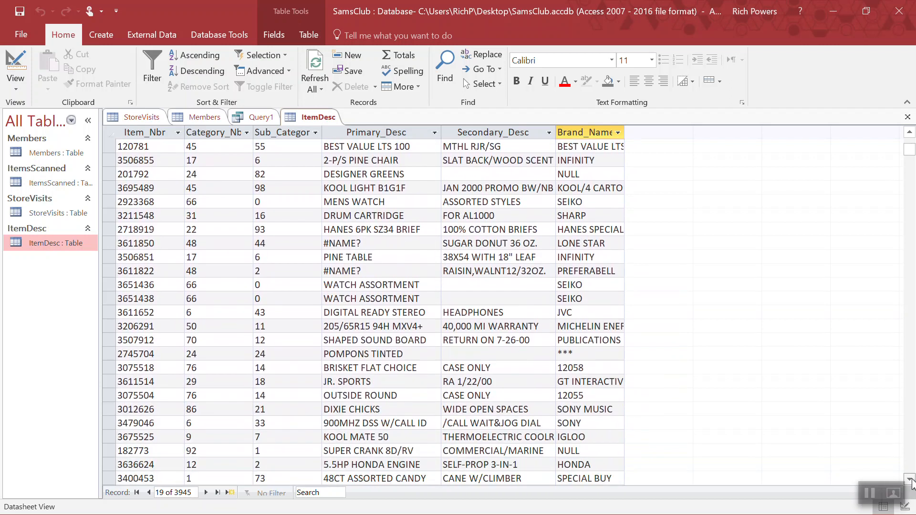
{"action": "left_click", "coordinate": [910, 480]}
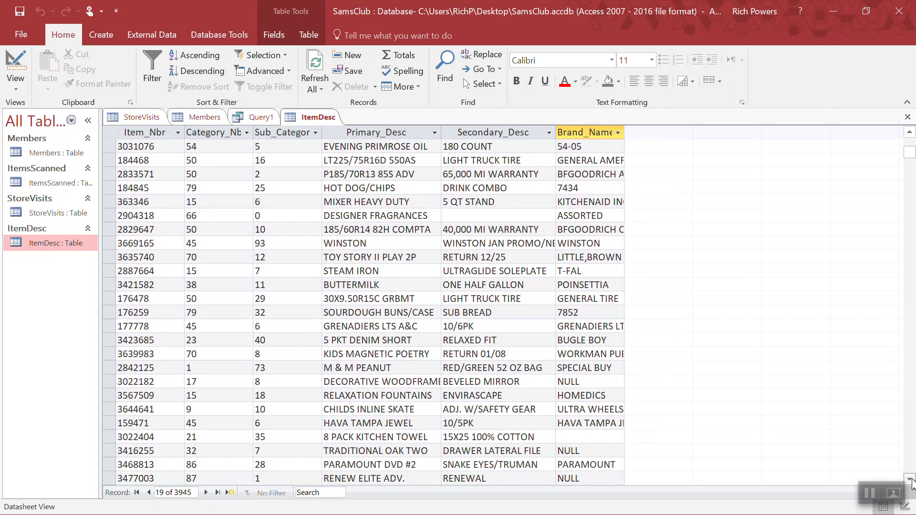
{"action": "left_click", "coordinate": [911, 480]}
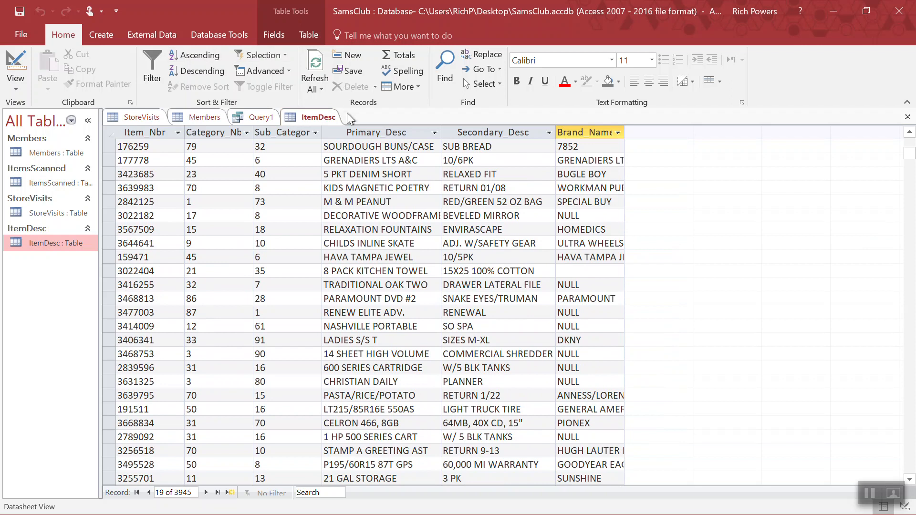
Create a new query in Design view with ItemDesc as its only source table.
{"action": "left_click", "coordinate": [102, 34]}
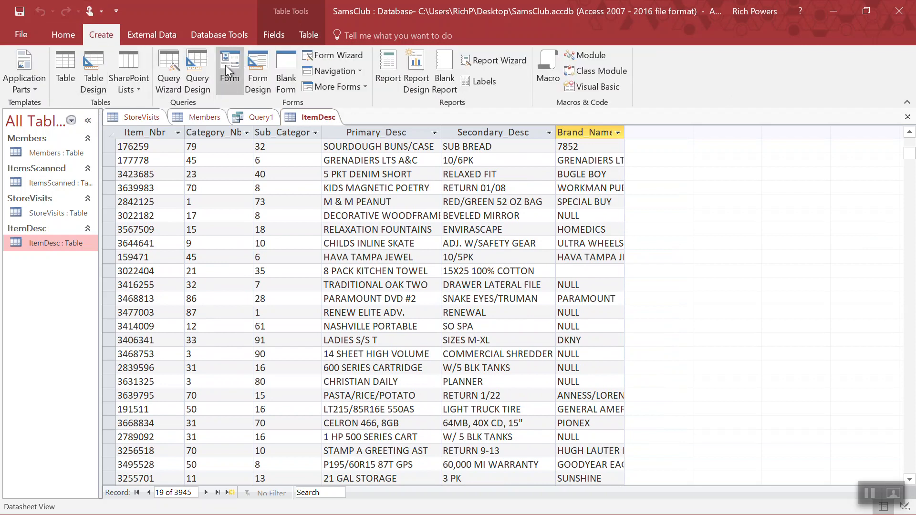
{"action": "left_click", "coordinate": [199, 68]}
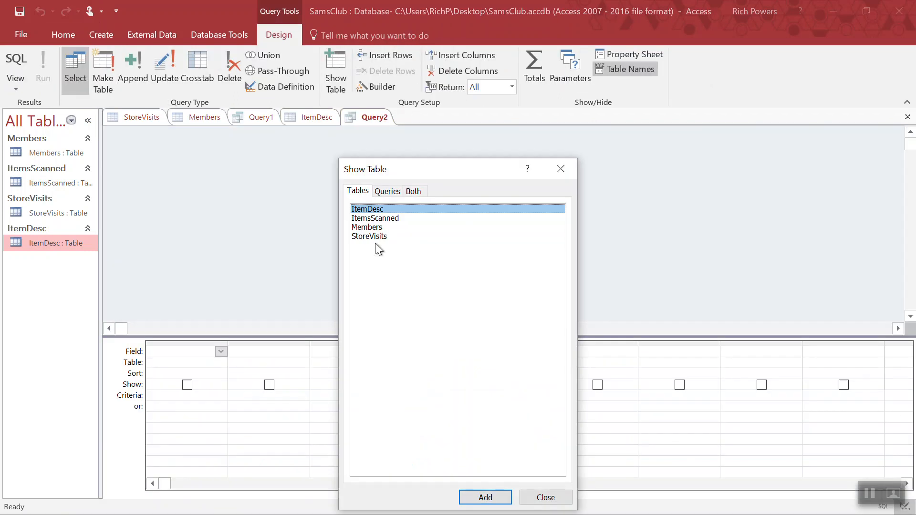
{"action": "double_click", "coordinate": [361, 213]}
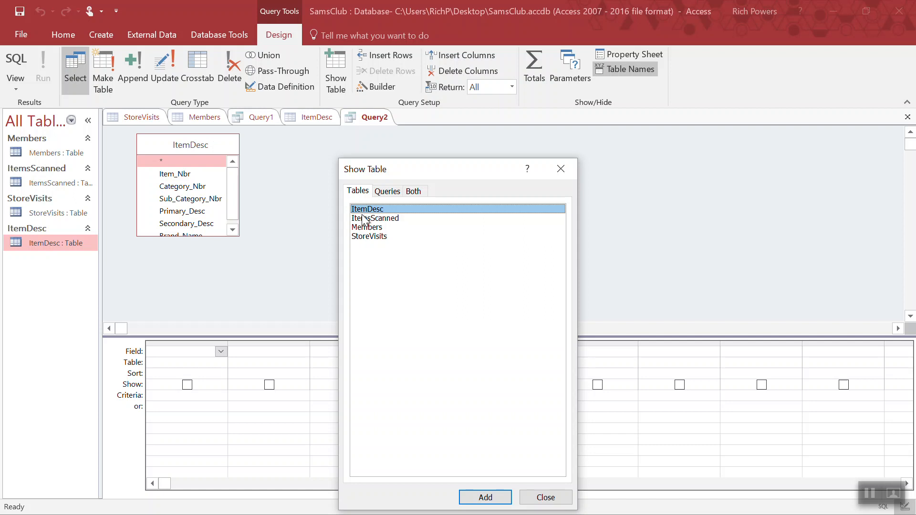
{"action": "left_click", "coordinate": [538, 499]}
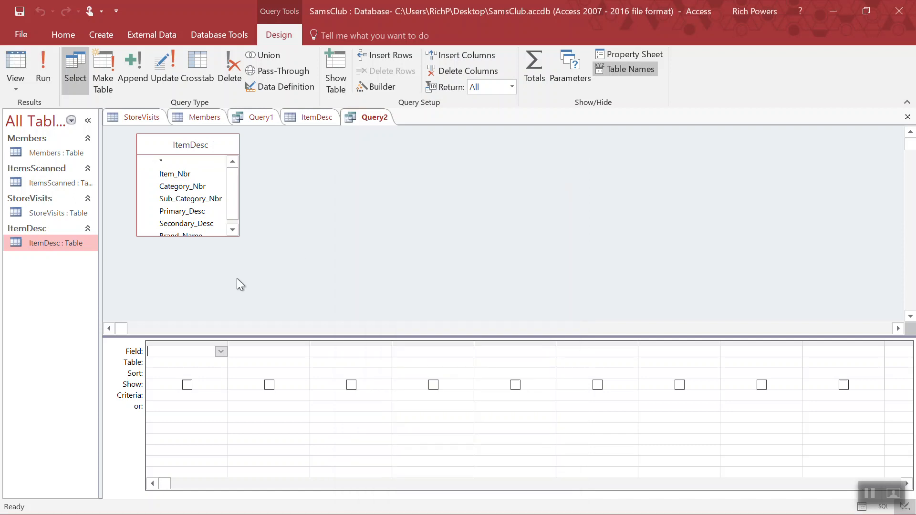
Add all six ItemDesc fields, from Item_Nbr to Brand_Name, to the query grid and run the query.
{"action": "left_click", "coordinate": [185, 175]}
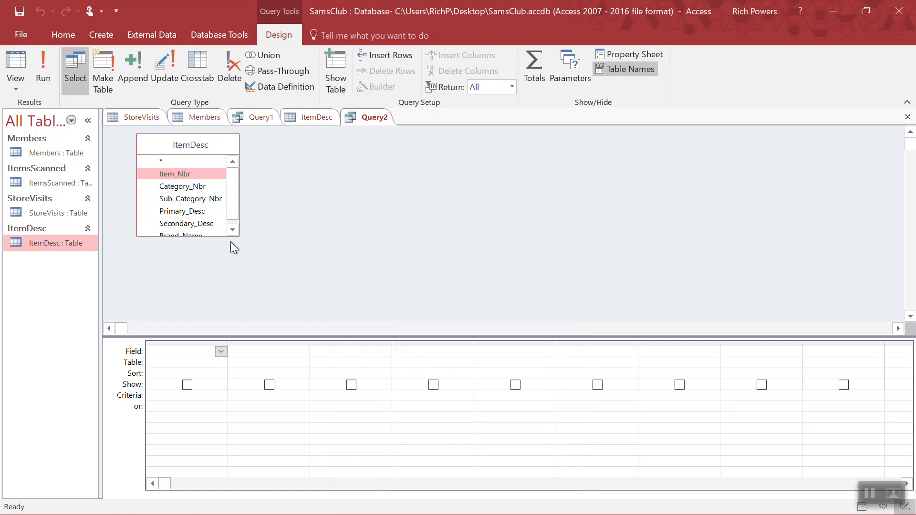
{"action": "left_click", "coordinate": [233, 230]}
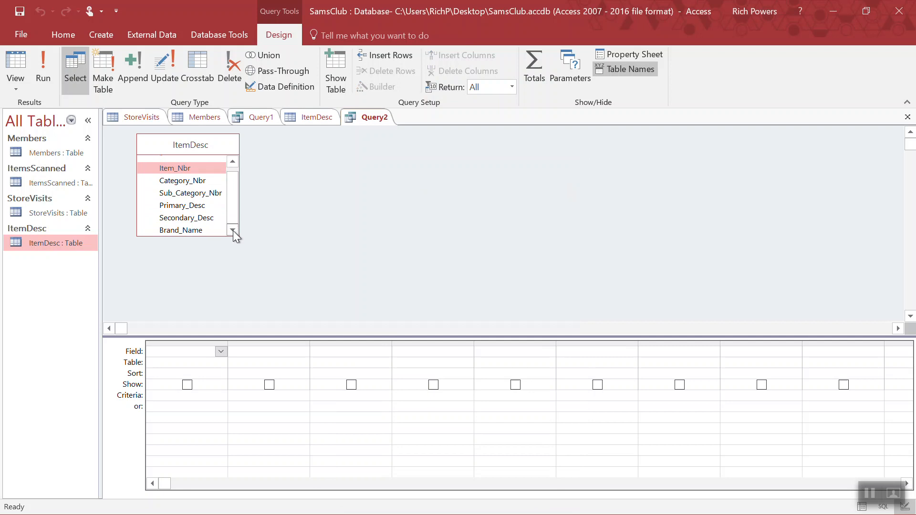
{"action": "left_click", "coordinate": [194, 231], "text": "shift"}
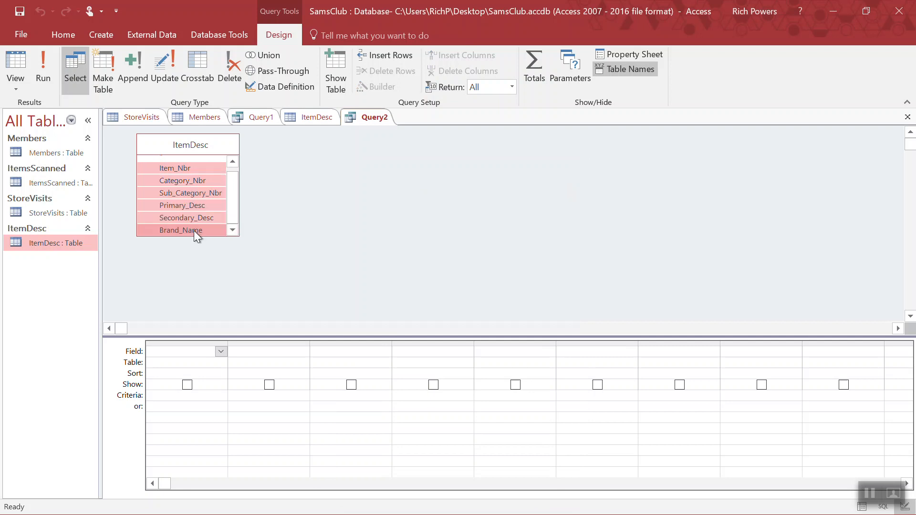
{"action": "left_click_drag", "start_coordinate": [193, 231], "coordinate": [200, 351]}
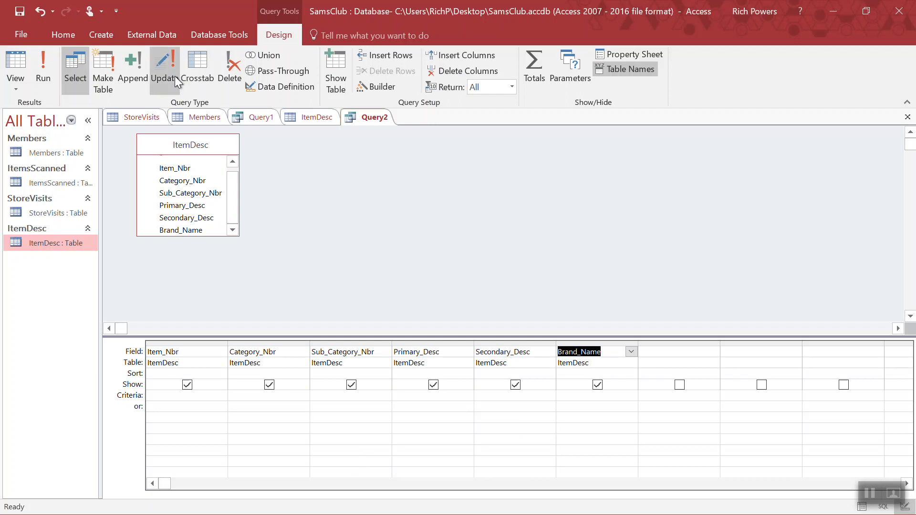
{"action": "left_click", "coordinate": [42, 68]}
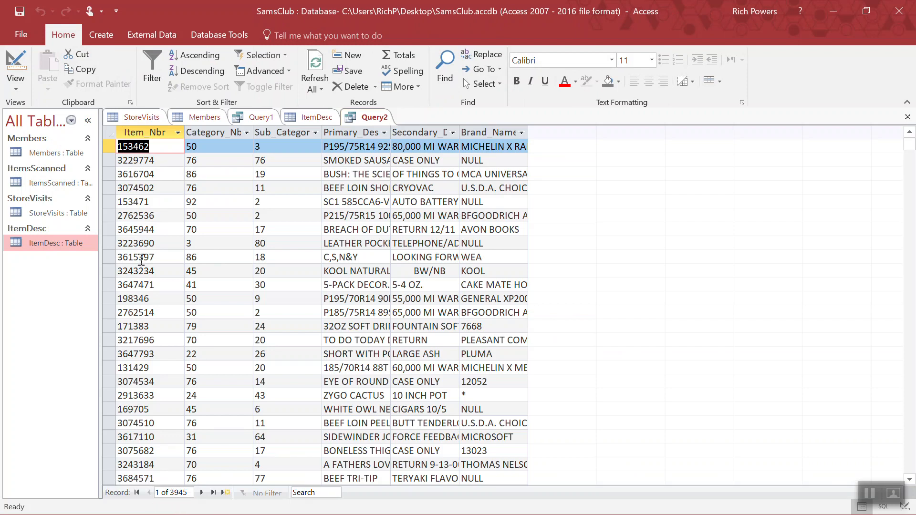
Return the query to Design view, set the Brand_Name criterion to ='null', and run it.
{"action": "left_click", "coordinate": [13, 90]}
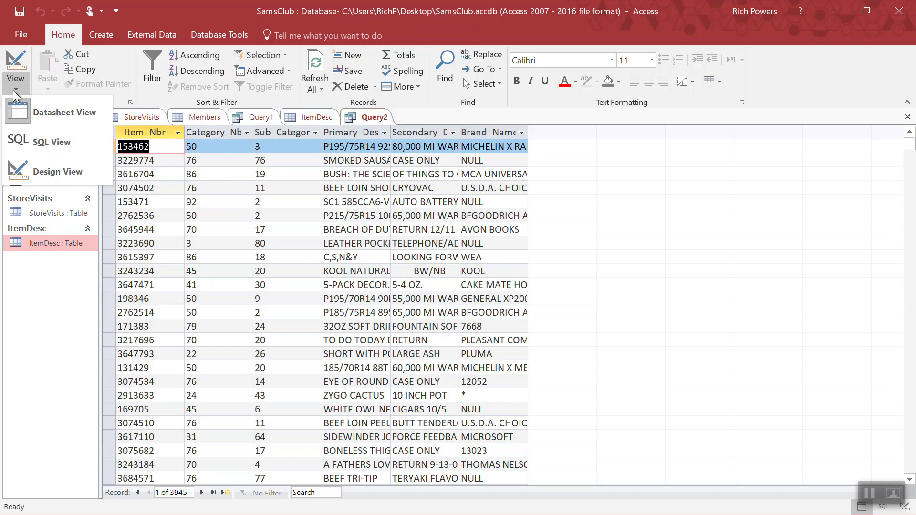
{"action": "left_click", "coordinate": [47, 173]}
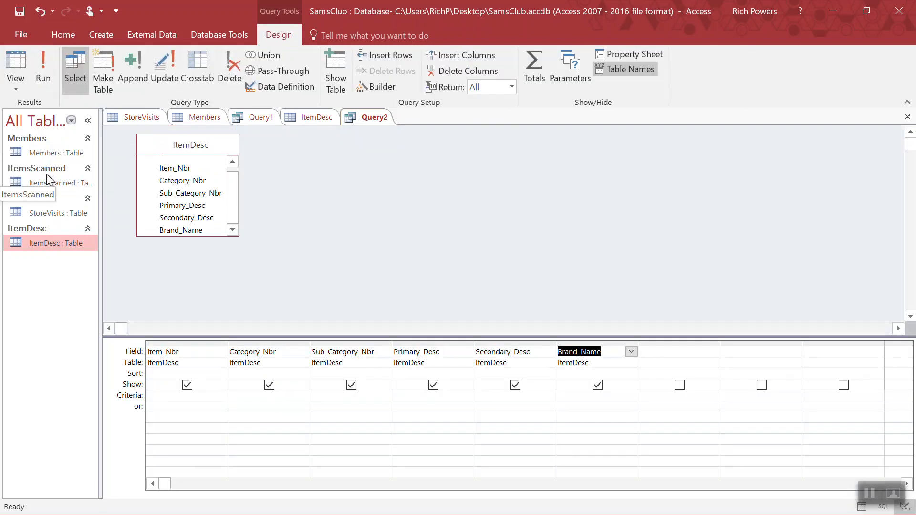
{"action": "left_click", "coordinate": [565, 396]}
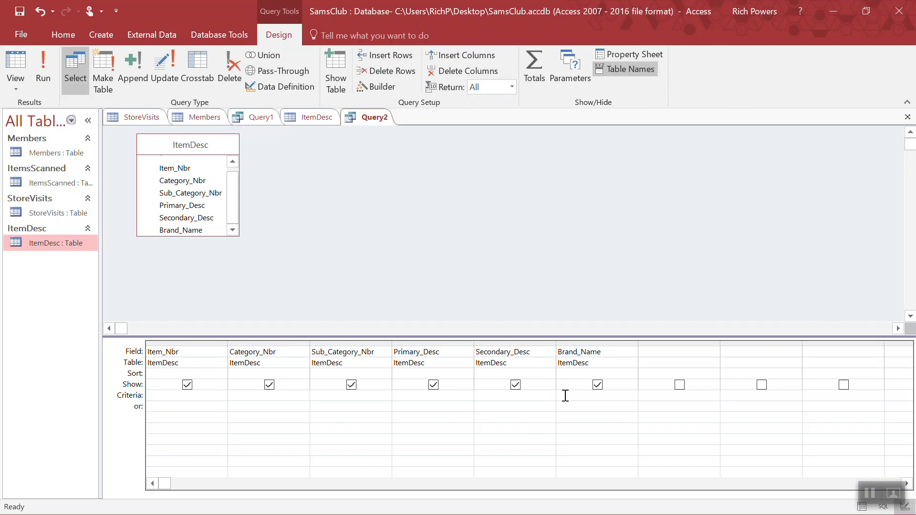
{"action": "type", "text": "="}
{"action": "type", "text": "null"}
{"action": "left_click", "coordinate": [35, 70]}
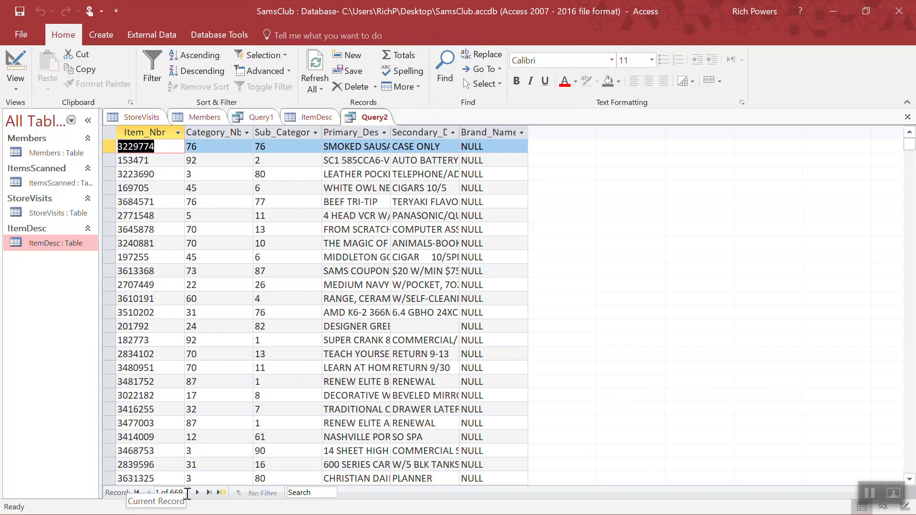
Add =' ' as an alternative (or) criterion for Brand_Name in the query design and run the query.
{"action": "left_click", "coordinate": [13, 91]}
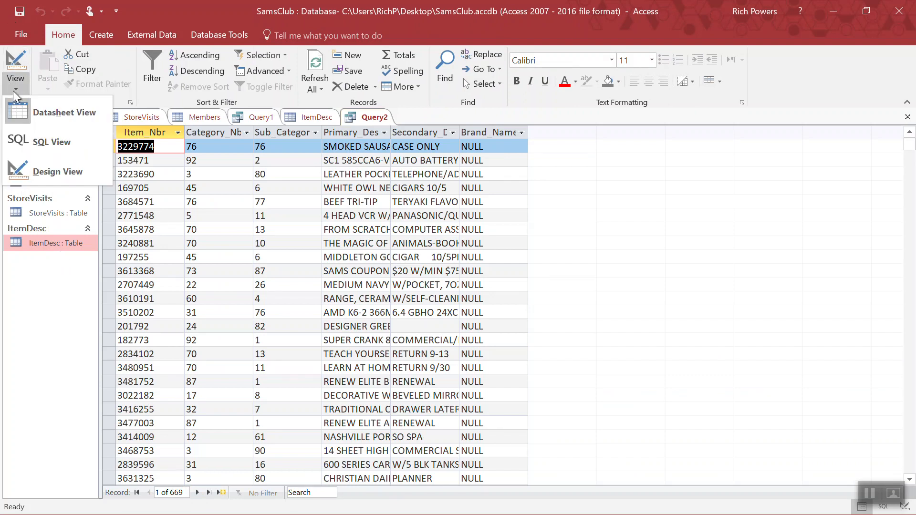
{"action": "left_click", "coordinate": [66, 176]}
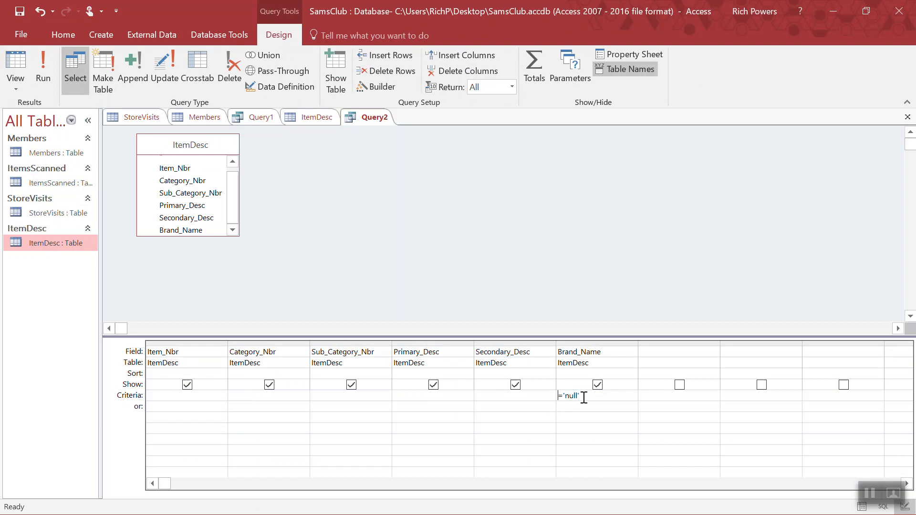
{"action": "left_click", "coordinate": [565, 408]}
{"action": "type", "text": "=' '"}
{"action": "left_click", "coordinate": [47, 87]}
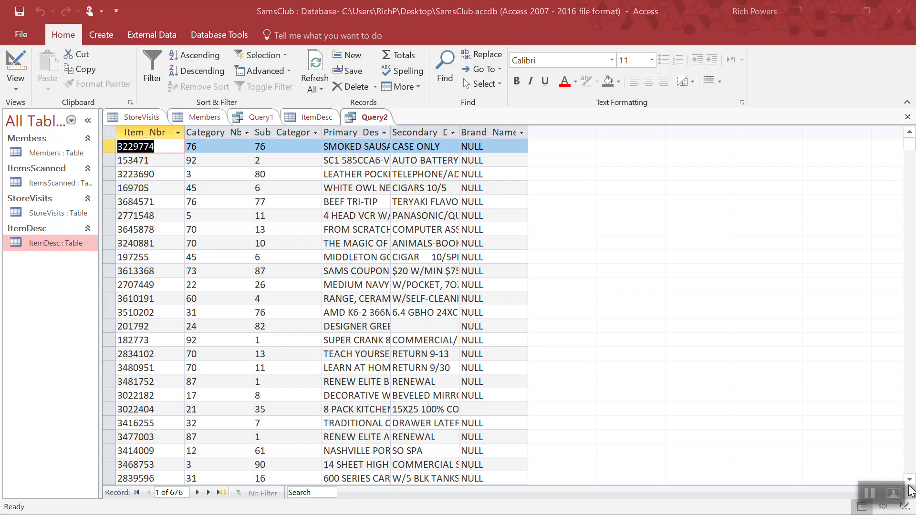
Review the Brand_Name results, add ='.' as a third alternative Brand_Name criterion, and rerun the query.
{"action": "left_click_drag", "start_coordinate": [910, 480], "coordinate": [911, 482]}
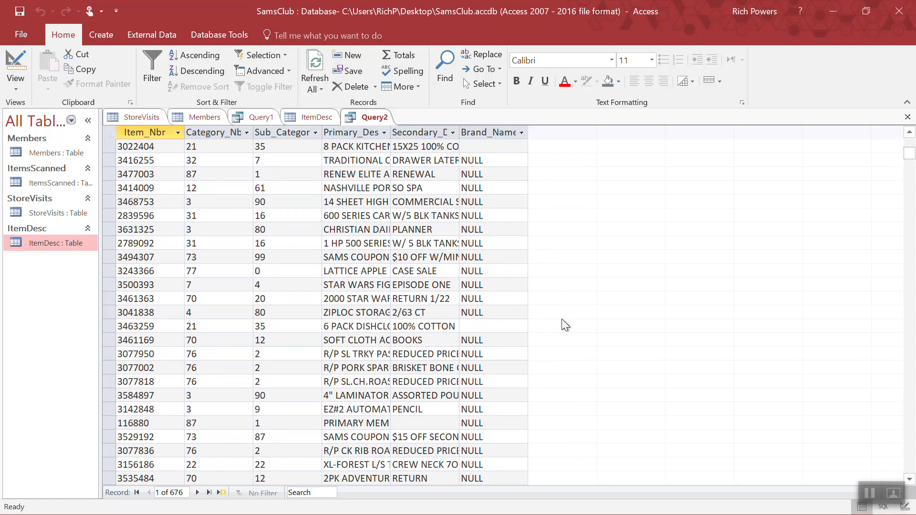
{"action": "left_click", "coordinate": [907, 482]}
{"action": "left_click_drag", "start_coordinate": [909, 480], "coordinate": [911, 481]}
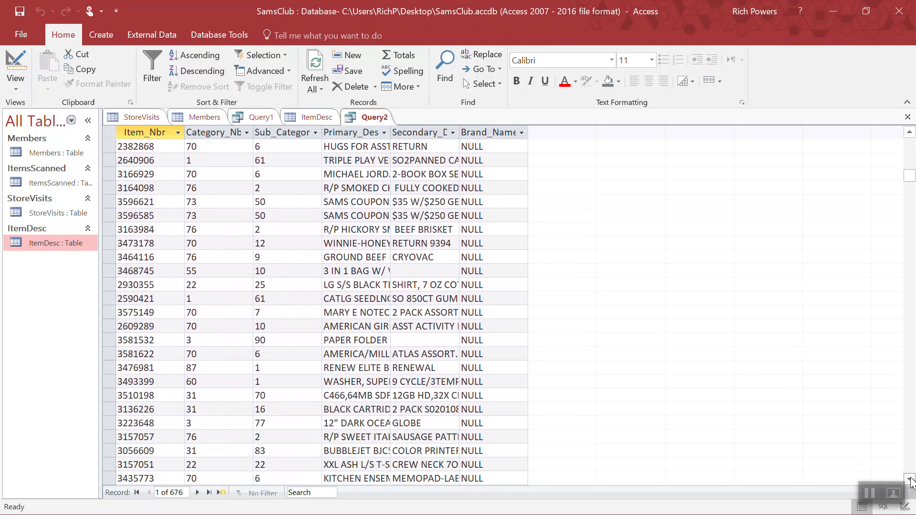
{"action": "scroll", "coordinate": [902, 450], "scroll_direction": "down", "scroll_amount": 2}
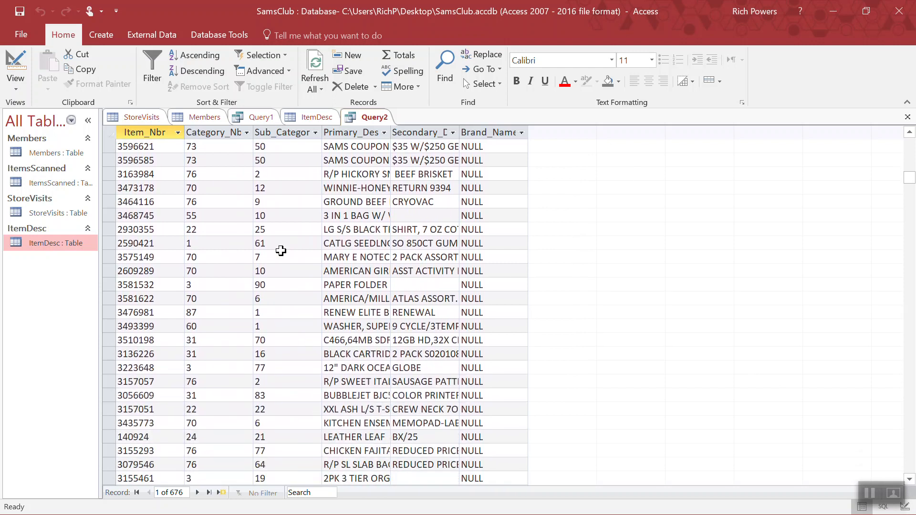
{"action": "left_click", "coordinate": [13, 87]}
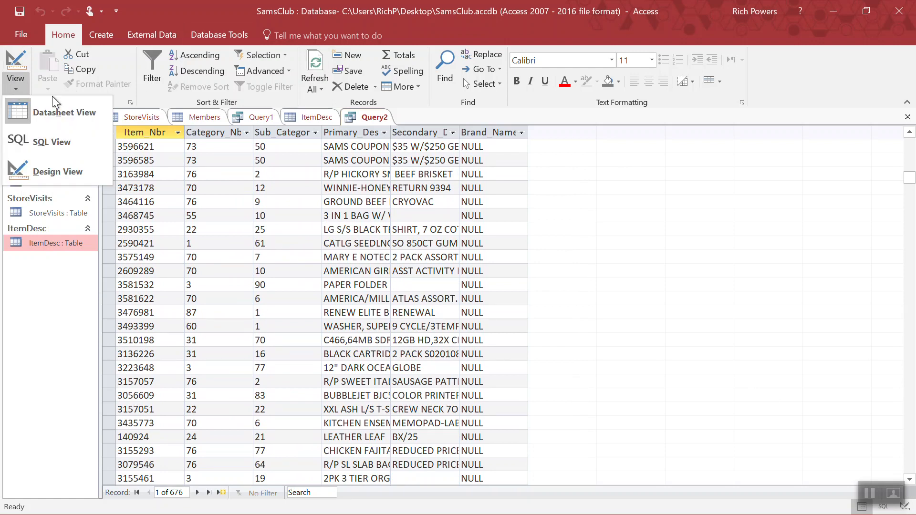
{"action": "left_click", "coordinate": [48, 172]}
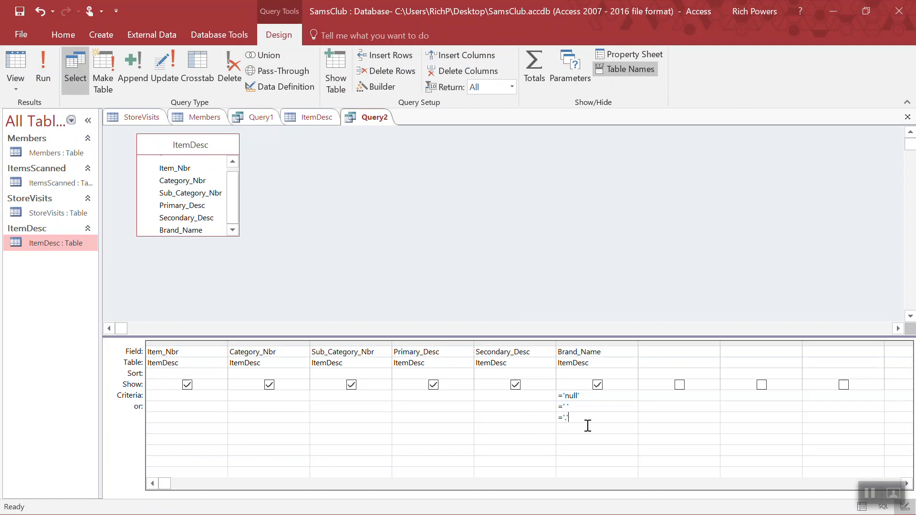
{"action": "left_click", "coordinate": [42, 76]}
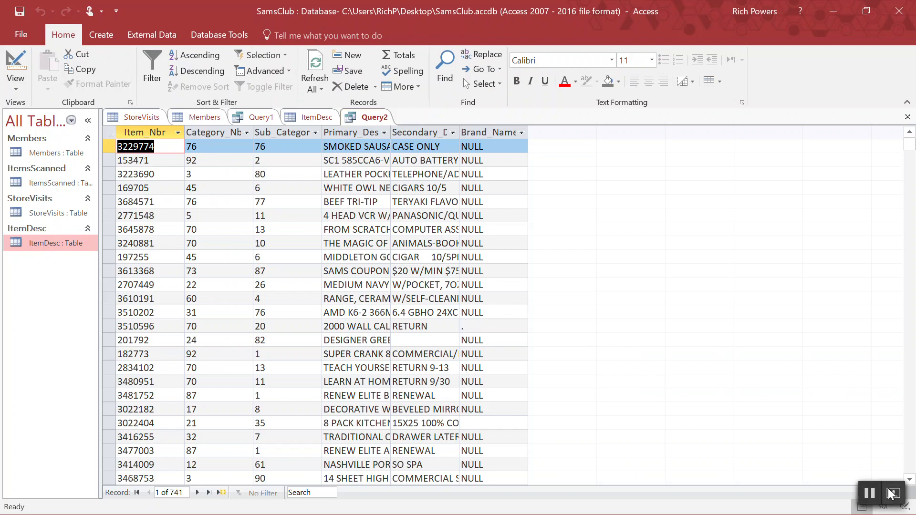
Widen the Brand_Name, Secondary_Desc and Primary_Desc columns of the Query2 results to fit their contents.
{"action": "left_click_drag", "start_coordinate": [912, 480], "coordinate": [911, 480]}
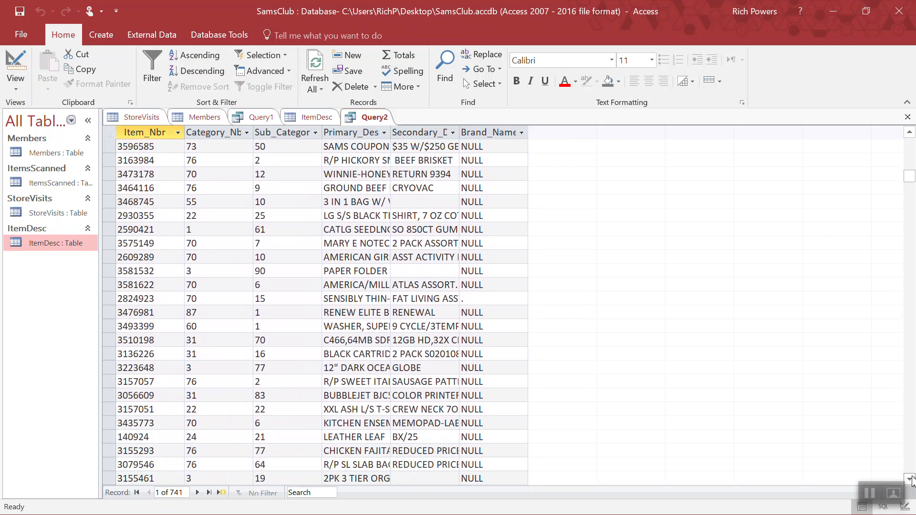
{"action": "double_click", "coordinate": [531, 129]}
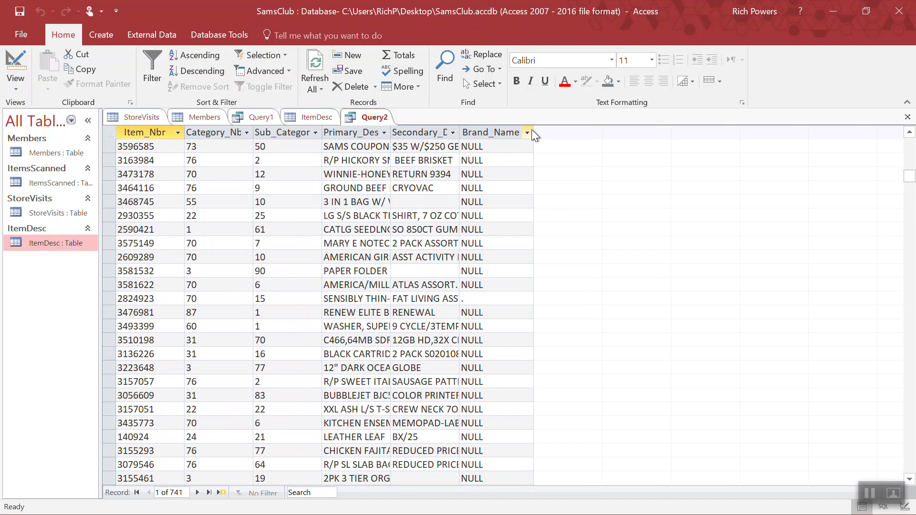
{"action": "double_click", "coordinate": [459, 131]}
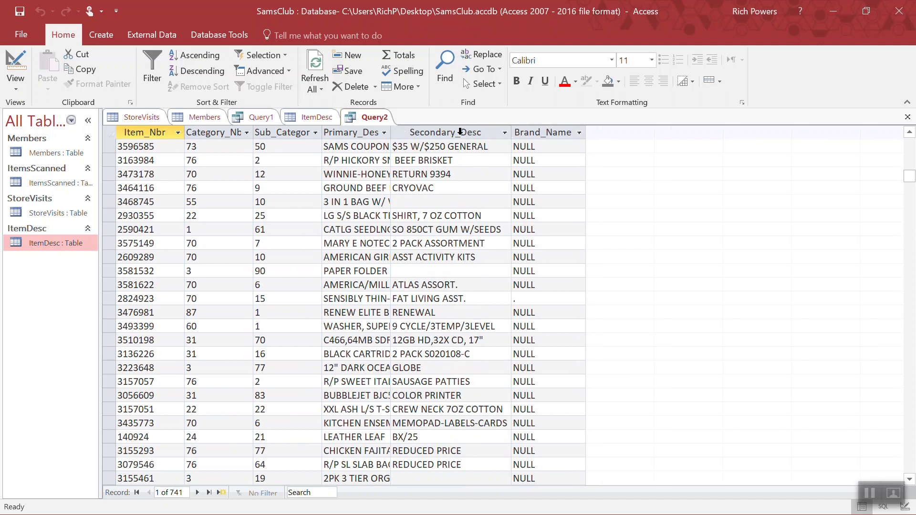
{"action": "double_click", "coordinate": [394, 131]}
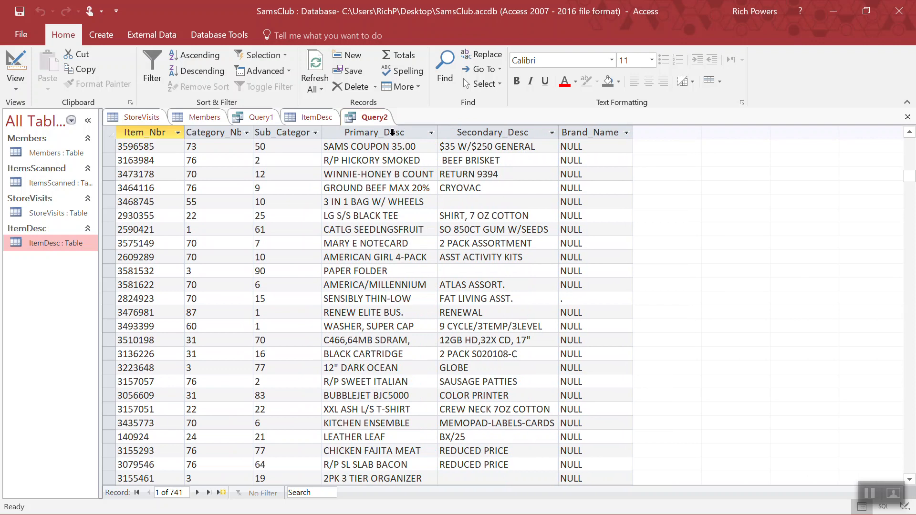
Select the Primary_Desc through Brand_Name columns in the Query2 results and examine further rows for descriptions with missing brand names.
{"action": "left_click", "coordinate": [393, 133]}
{"action": "left_click", "coordinate": [629, 132], "text": "shift"}
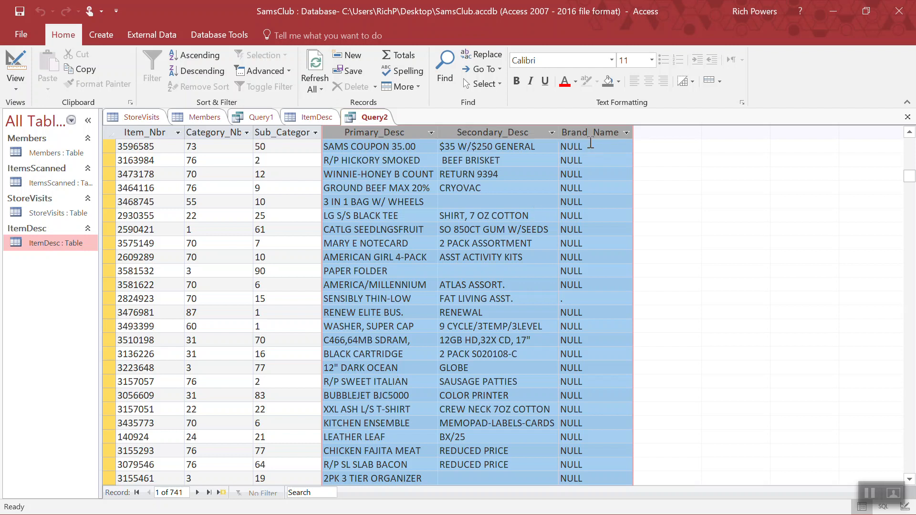
{"action": "left_click", "coordinate": [909, 479]}
{"action": "scroll", "coordinate": [910, 479], "scroll_direction": "down", "scroll_amount": 4}
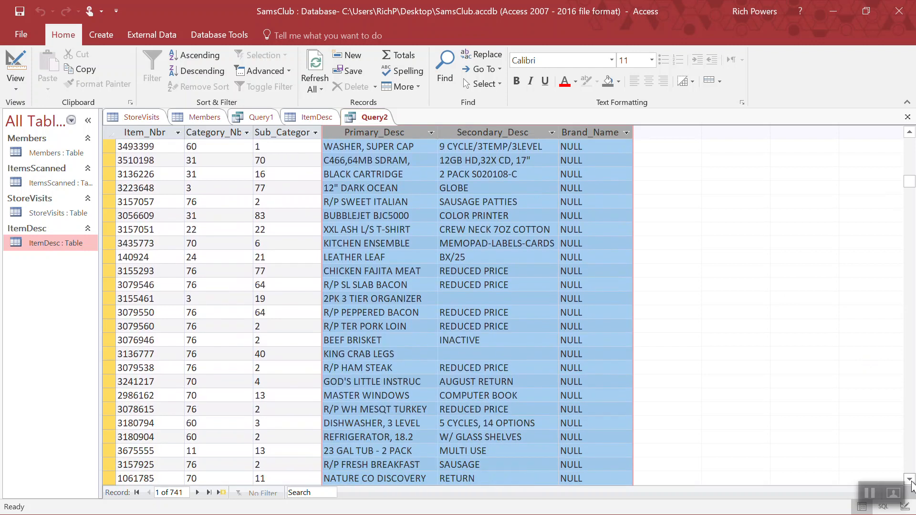
{"action": "scroll", "coordinate": [909, 479], "scroll_direction": "down", "scroll_amount": 3}
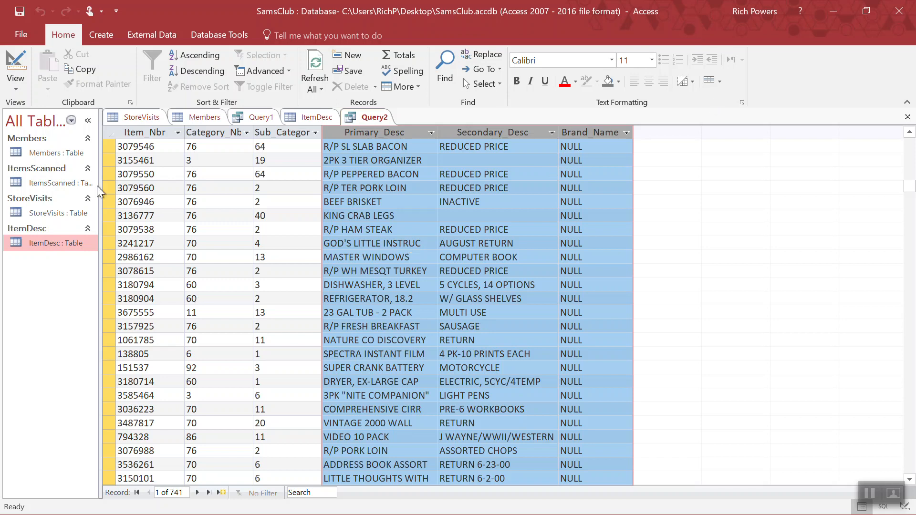
Open the Members table and look through its records, ending back at the first record.
{"action": "double_click", "coordinate": [44, 150]}
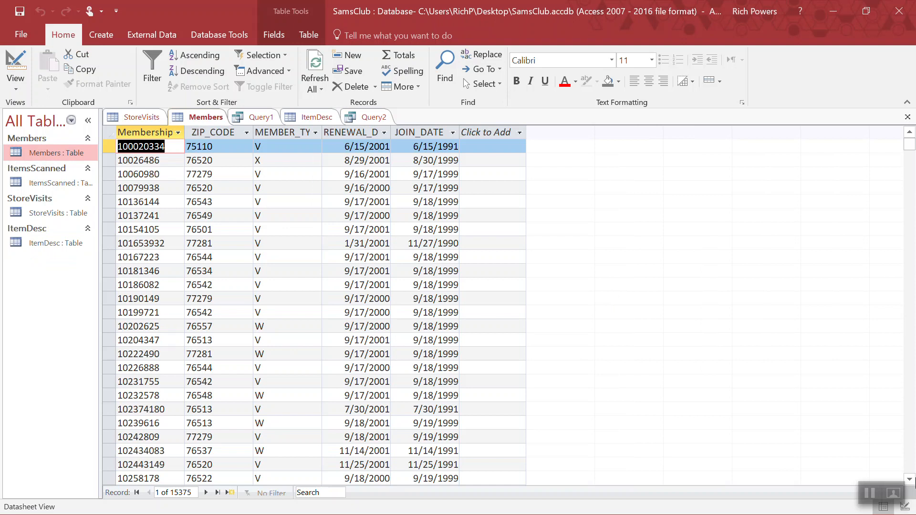
{"action": "left_click_drag", "start_coordinate": [910, 480], "coordinate": [911, 480]}
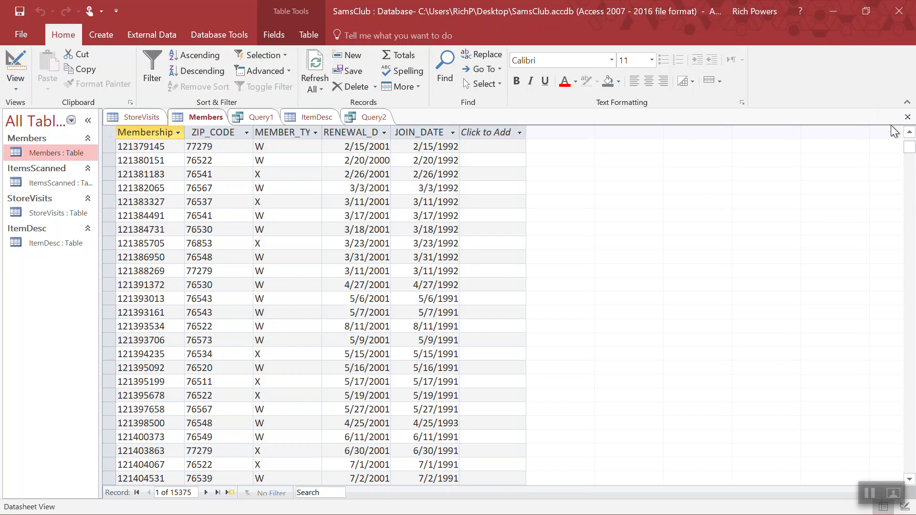
{"action": "left_click_drag", "start_coordinate": [909, 152], "coordinate": [914, 123]}
Switch to the Word assignment document to check the ItemDesc instructions and return to Access.
{"action": "left_click", "coordinate": [832, 10]}
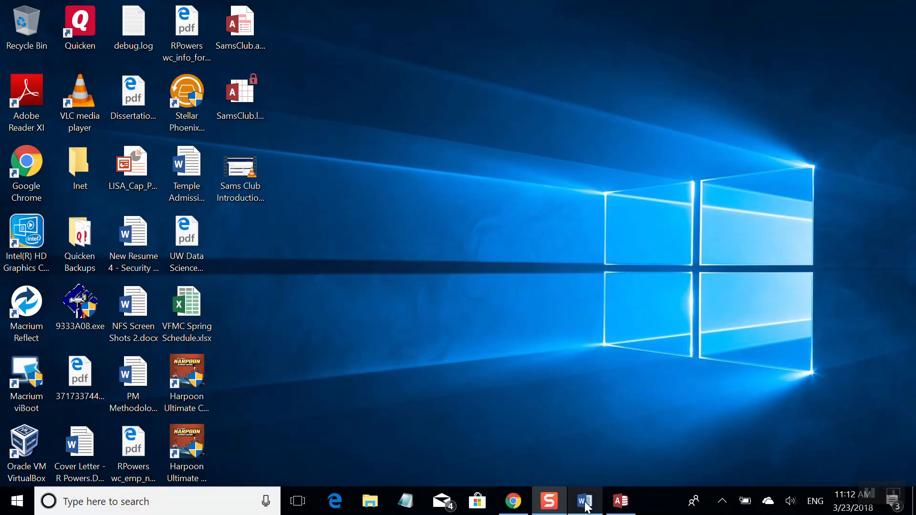
{"action": "left_click", "coordinate": [585, 501]}
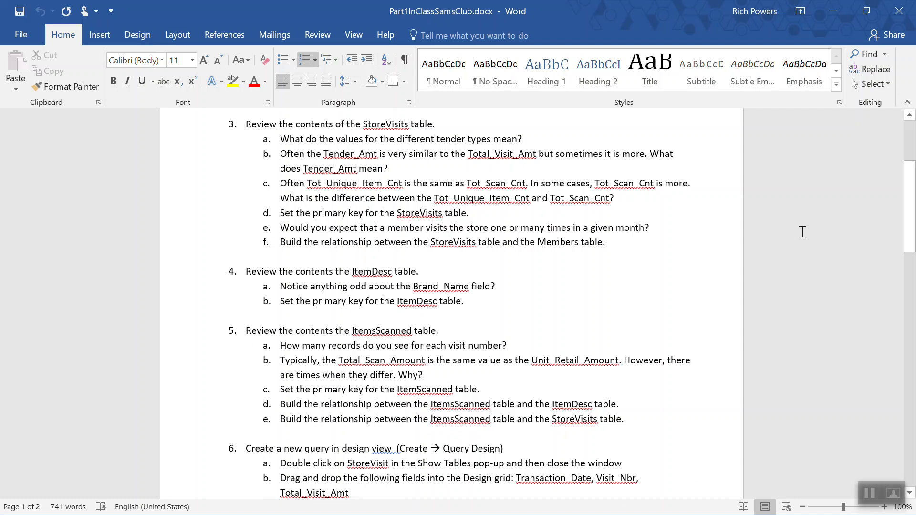
{"action": "left_click", "coordinate": [833, 12]}
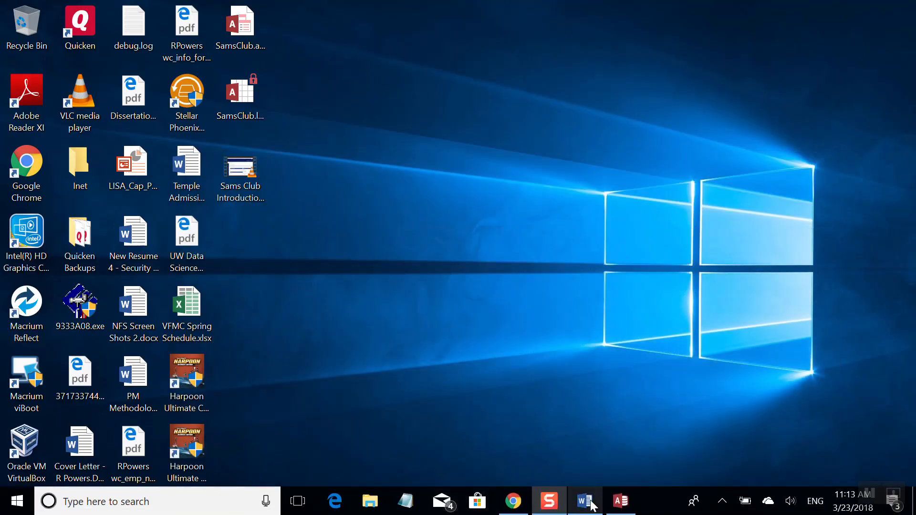
{"action": "left_click", "coordinate": [621, 501]}
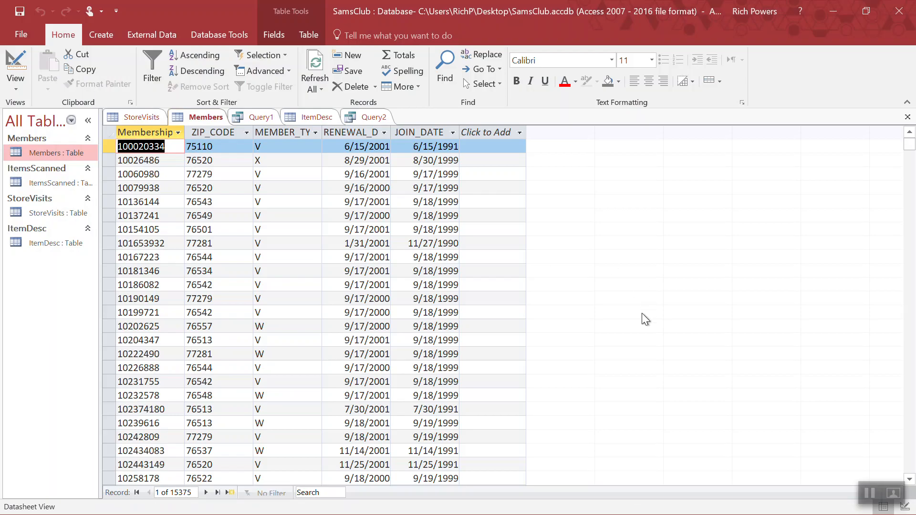
Try to open the ItemDesc table in Design view, declining read-only access.
{"action": "left_click", "coordinate": [314, 119]}
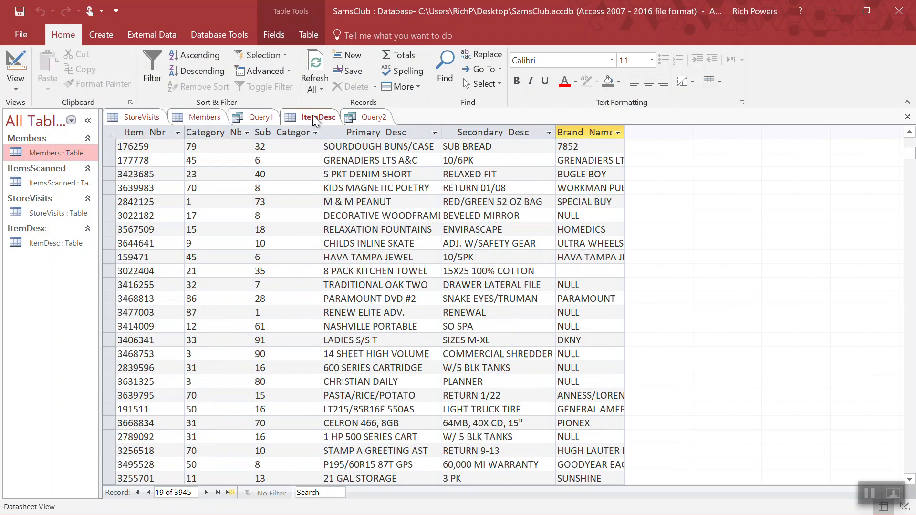
{"action": "left_click", "coordinate": [13, 90]}
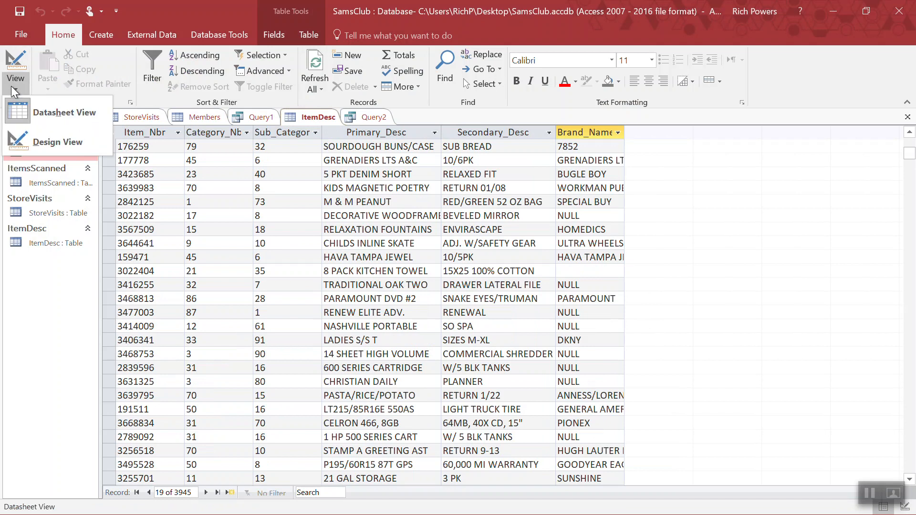
{"action": "left_click", "coordinate": [55, 144]}
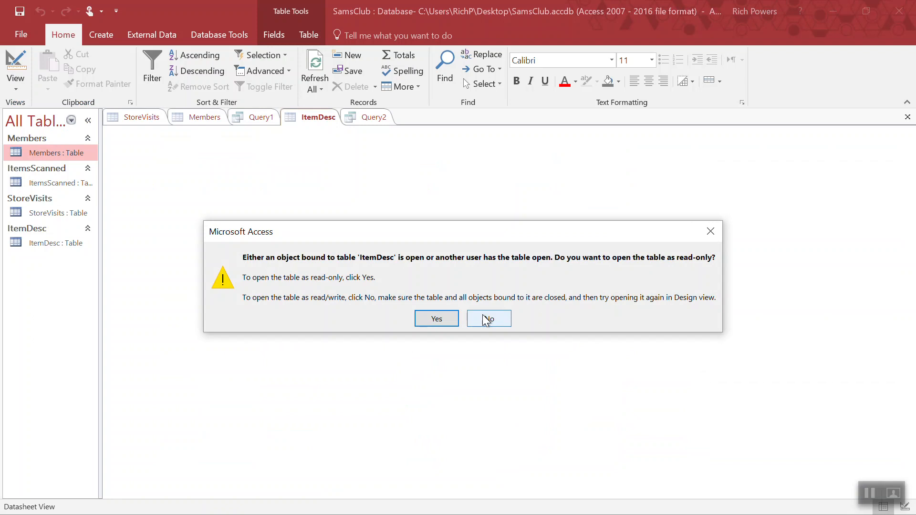
{"action": "left_click", "coordinate": [485, 320]}
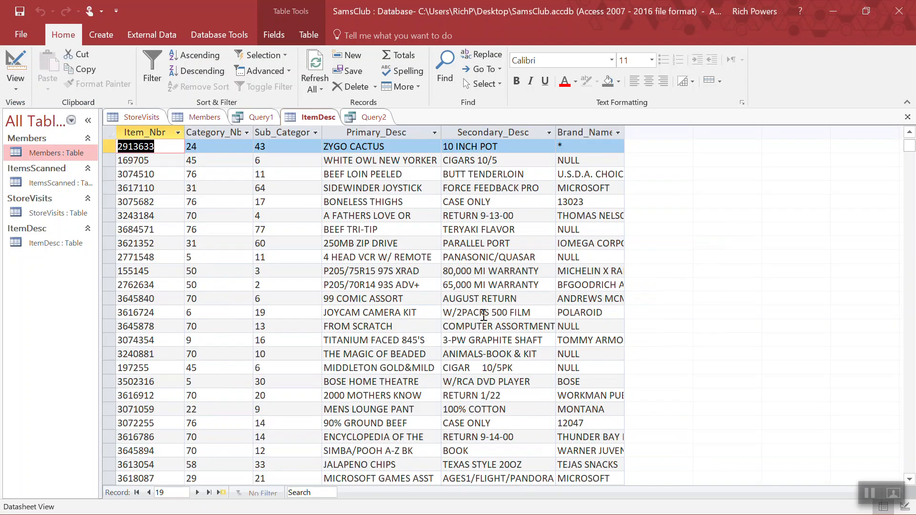
Close Query2 without saving the changes to its design.
{"action": "left_click", "coordinate": [374, 117]}
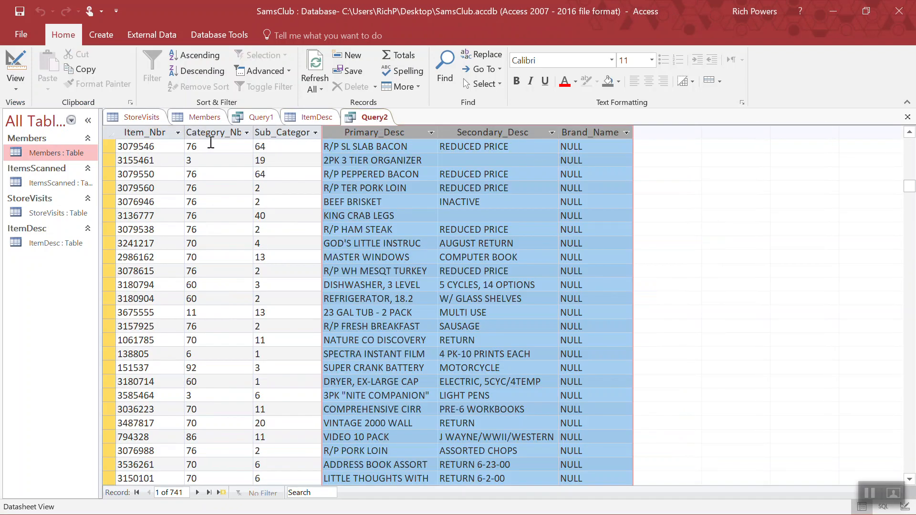
{"action": "right_click", "coordinate": [372, 118]}
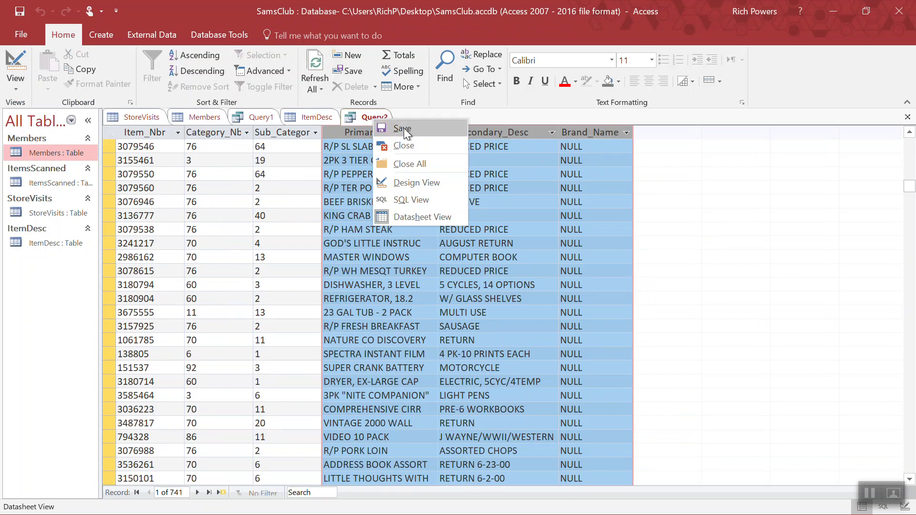
{"action": "left_click", "coordinate": [404, 146]}
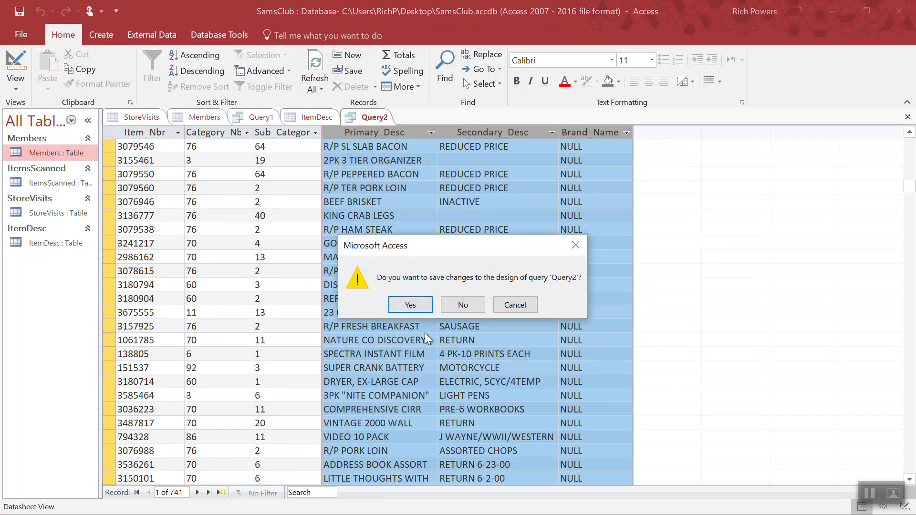
{"action": "left_click", "coordinate": [464, 305]}
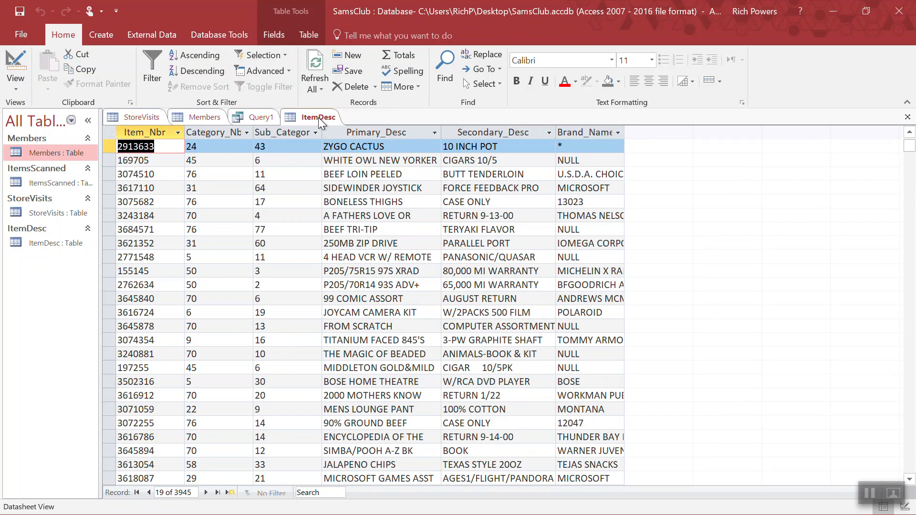
Set Item_Nbr as the primary key of the ItemDesc table in Design view and save the table.
{"action": "left_click", "coordinate": [16, 87]}
{"action": "left_click", "coordinate": [53, 141]}
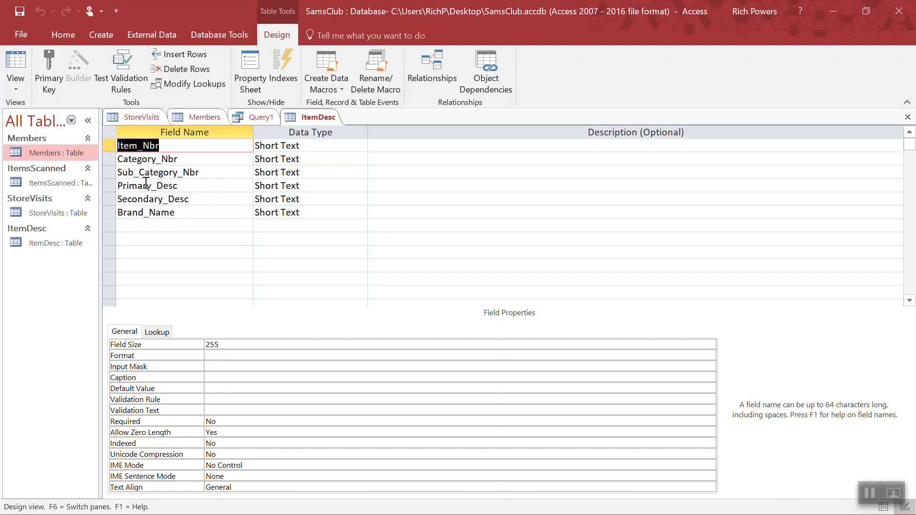
{"action": "left_click", "coordinate": [47, 57]}
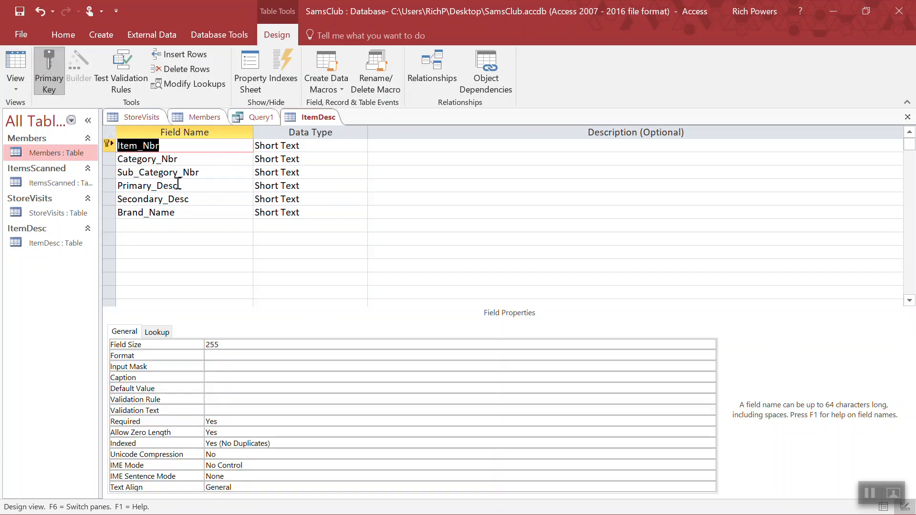
{"action": "left_click", "coordinate": [20, 11]}
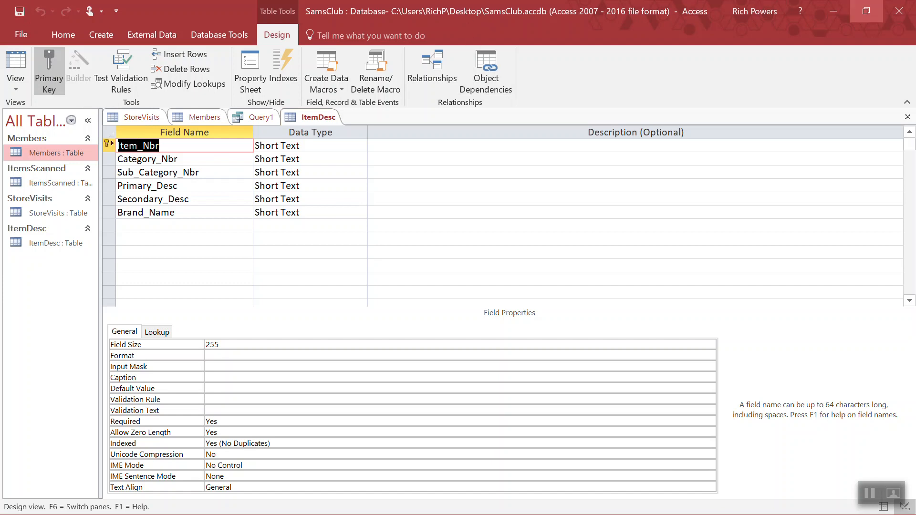
{"action": "left_click", "coordinate": [901, 12]}
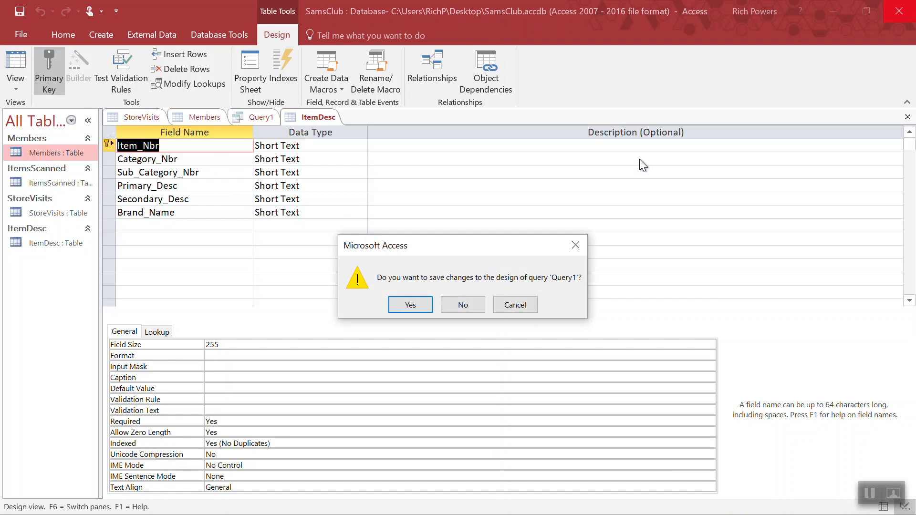
{"action": "left_click", "coordinate": [509, 308]}
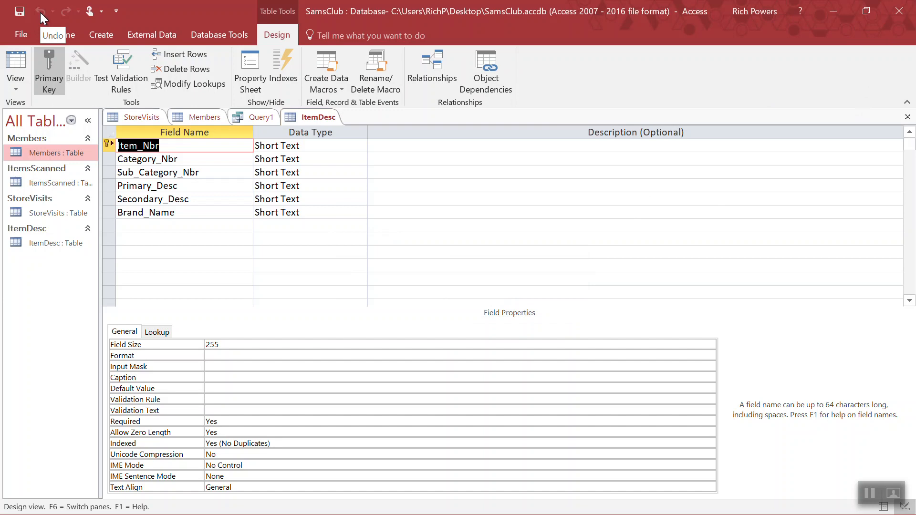
{"action": "left_click", "coordinate": [15, 86]}
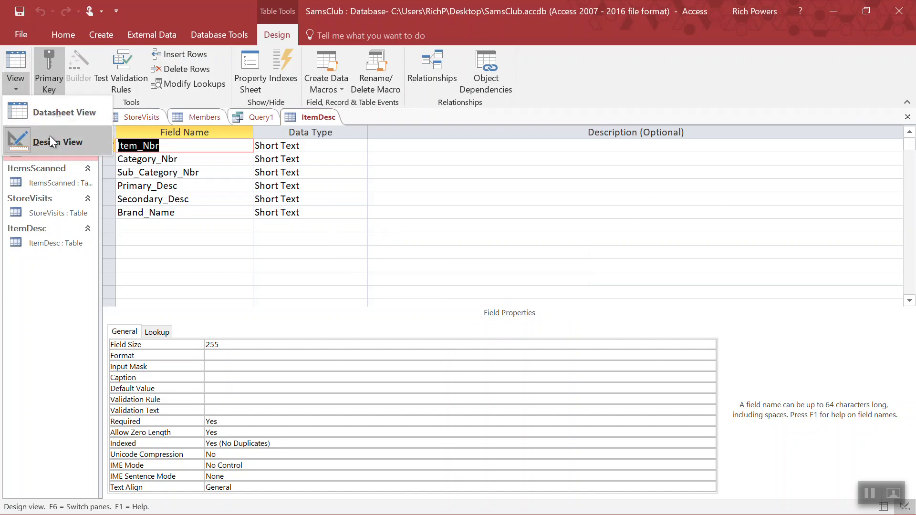
{"action": "left_click", "coordinate": [73, 138]}
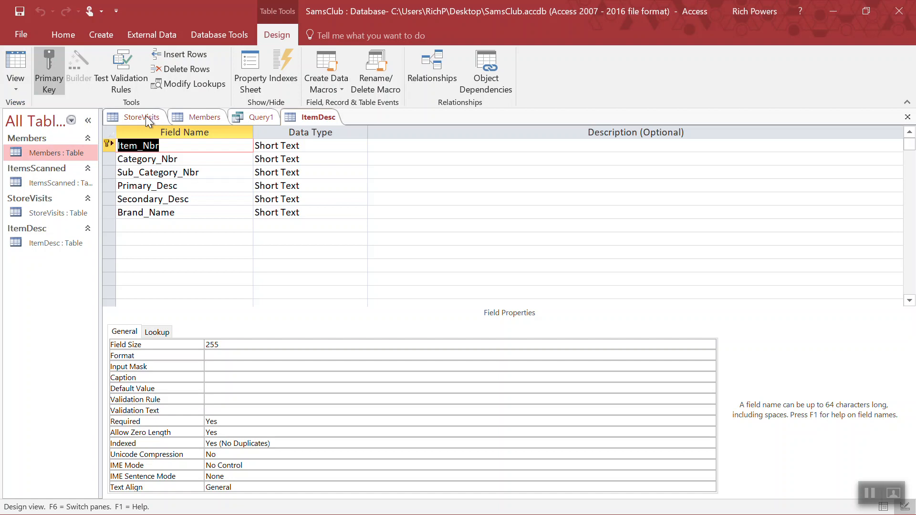
Switch ItemDesc to Datasheet view and look over the other open tables and Query1.
{"action": "left_click", "coordinate": [10, 90]}
{"action": "left_click", "coordinate": [39, 110]}
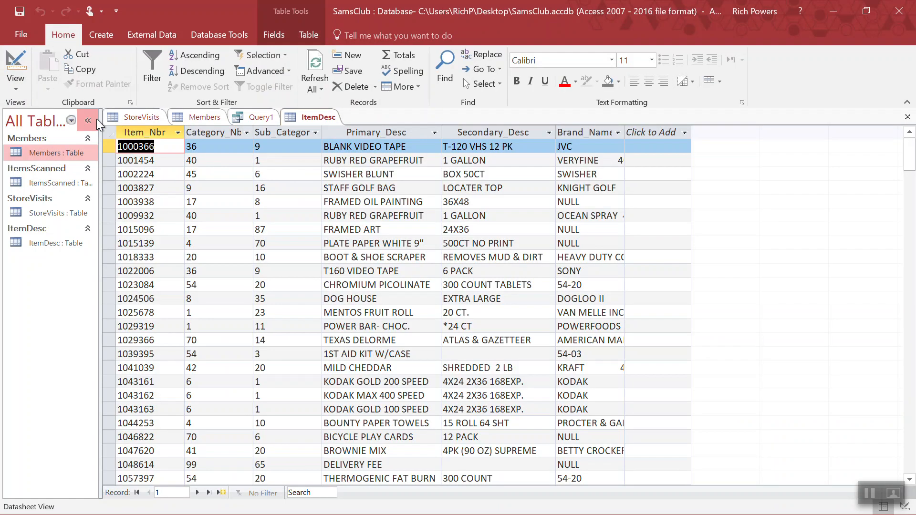
{"action": "left_click", "coordinate": [136, 117]}
{"action": "left_click", "coordinate": [204, 114]}
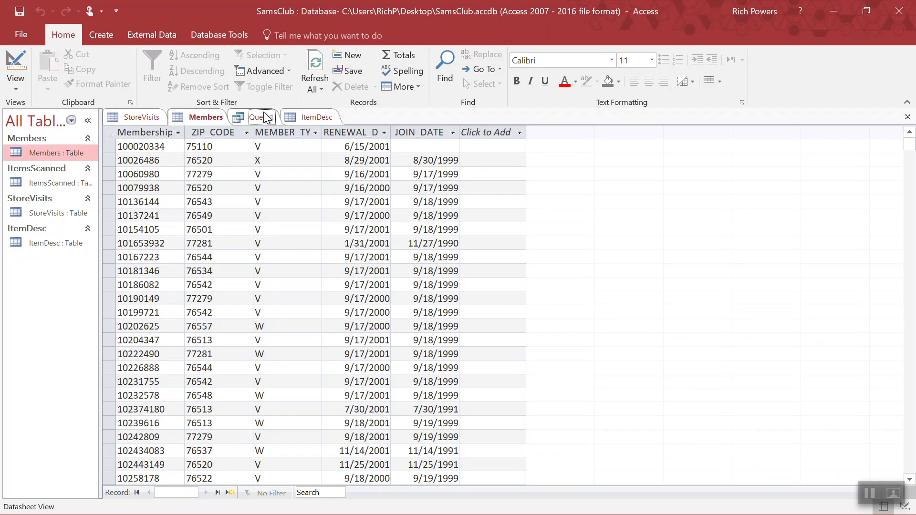
{"action": "left_click", "coordinate": [264, 117]}
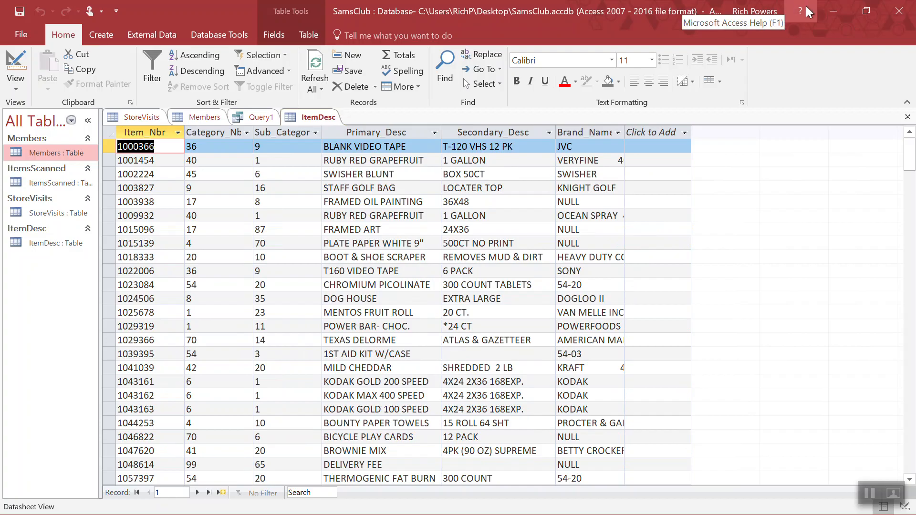
Minimize the Access window to return to the desktop.
{"action": "left_click", "coordinate": [829, 7]}
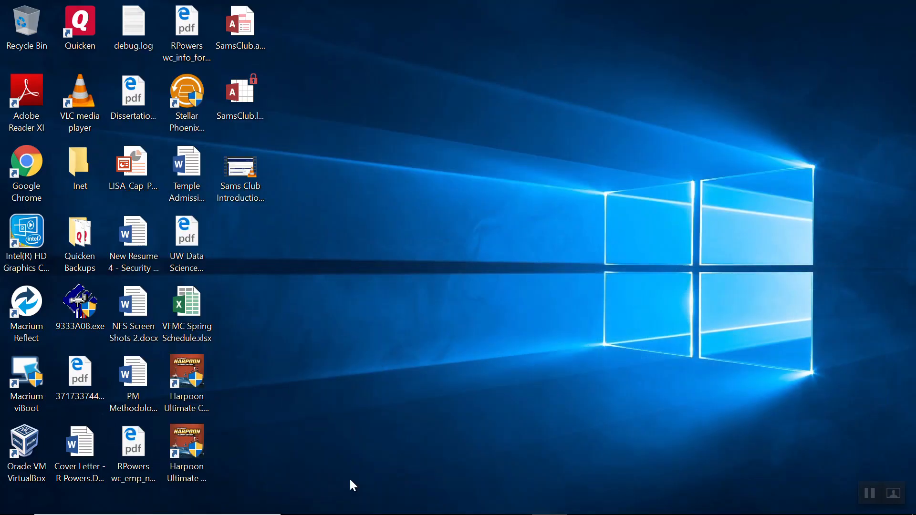
{"action": "mouse_move", "coordinate": [356, 514]}
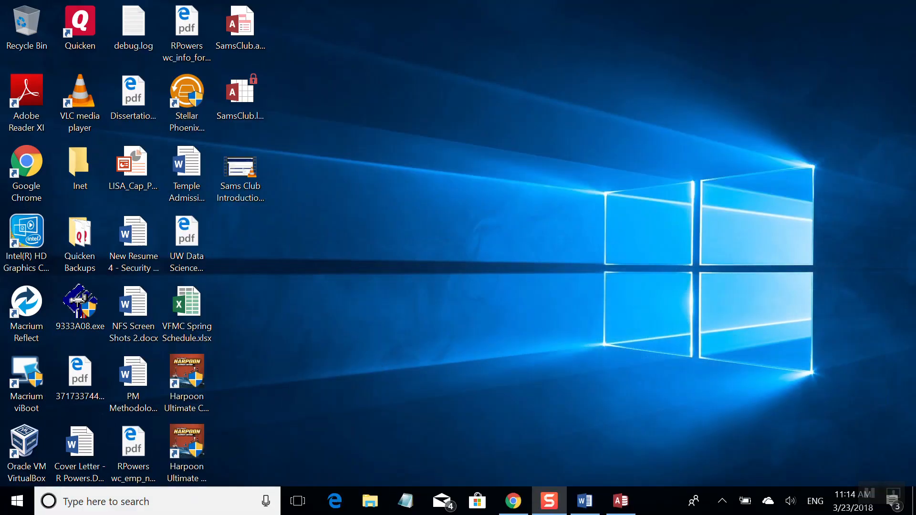
{"action": "left_click", "coordinate": [616, 507]}
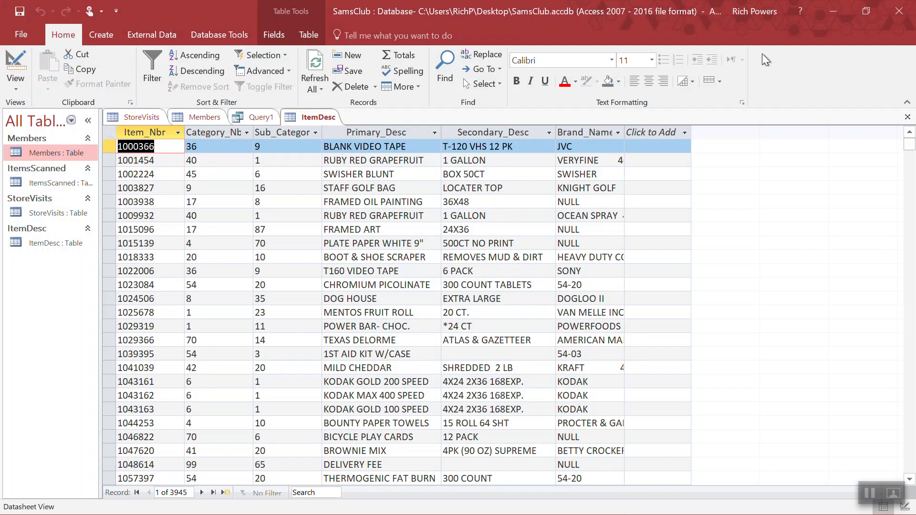
{"action": "left_click", "coordinate": [833, 10]}
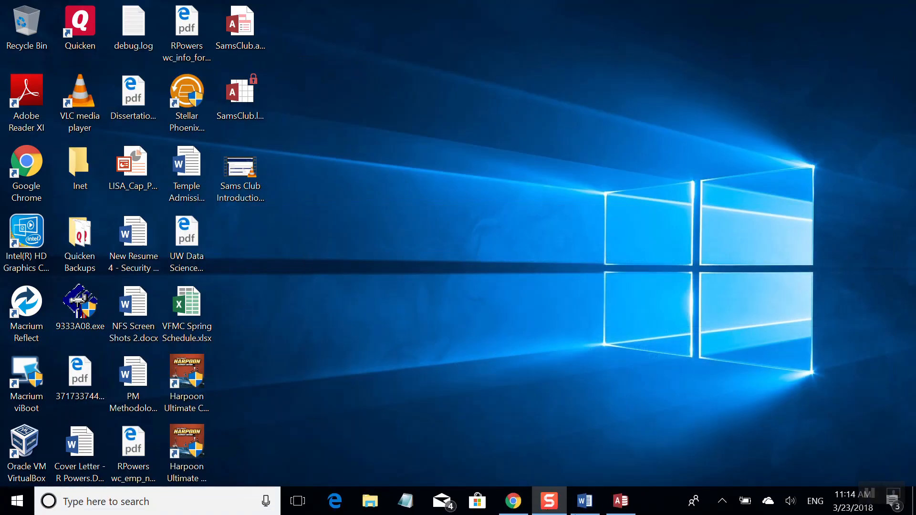
Switch to the Part1InClassSamsClub document in Word and review the ItemsScanned tasks in item 5 and the query instructions in item 6.
{"action": "left_click", "coordinate": [585, 502]}
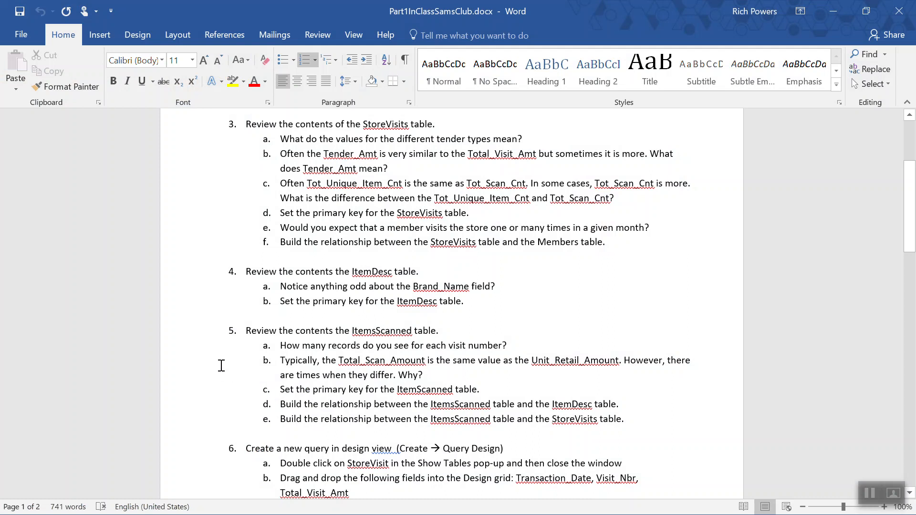
{"action": "scroll", "coordinate": [220, 395], "scroll_direction": "down", "scroll_amount": 3}
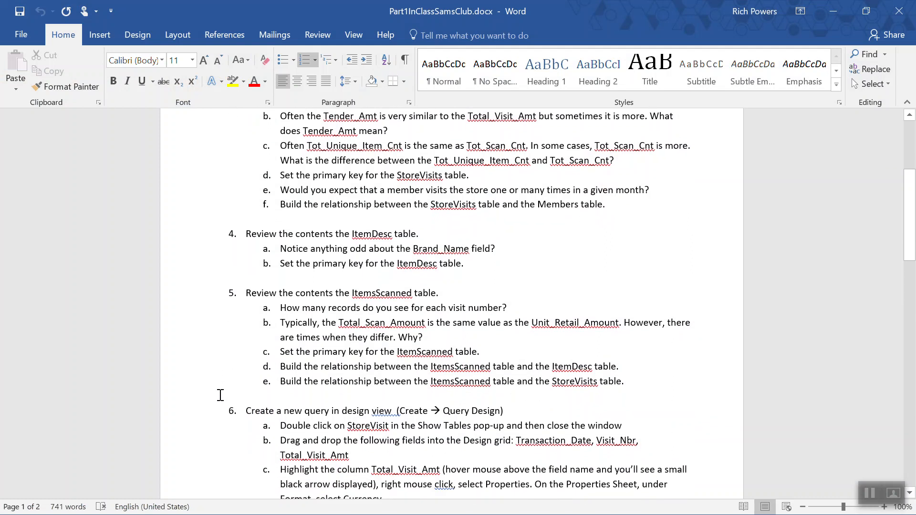
{"action": "scroll", "coordinate": [219, 397], "scroll_direction": "down", "scroll_amount": 3}
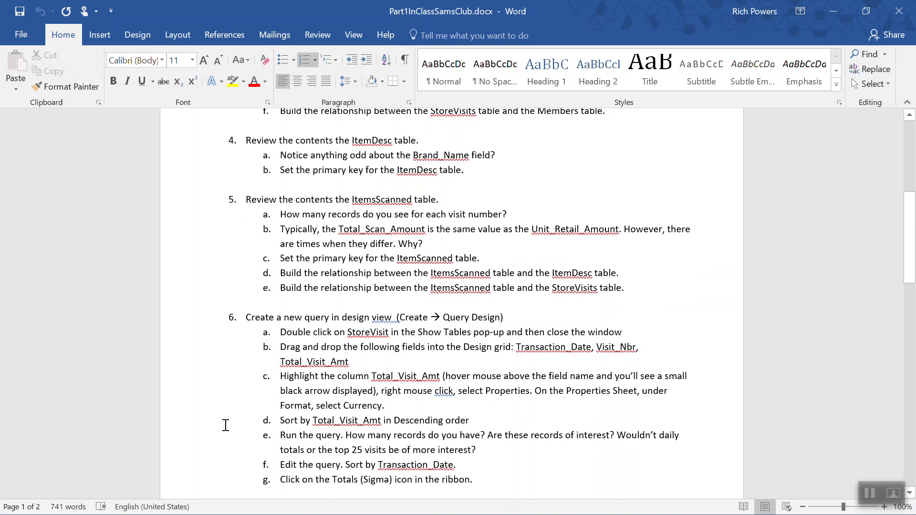
{"action": "scroll", "coordinate": [229, 457], "scroll_direction": "down", "scroll_amount": 1}
{"action": "scroll", "coordinate": [229, 457], "scroll_direction": "down", "scroll_amount": 9}
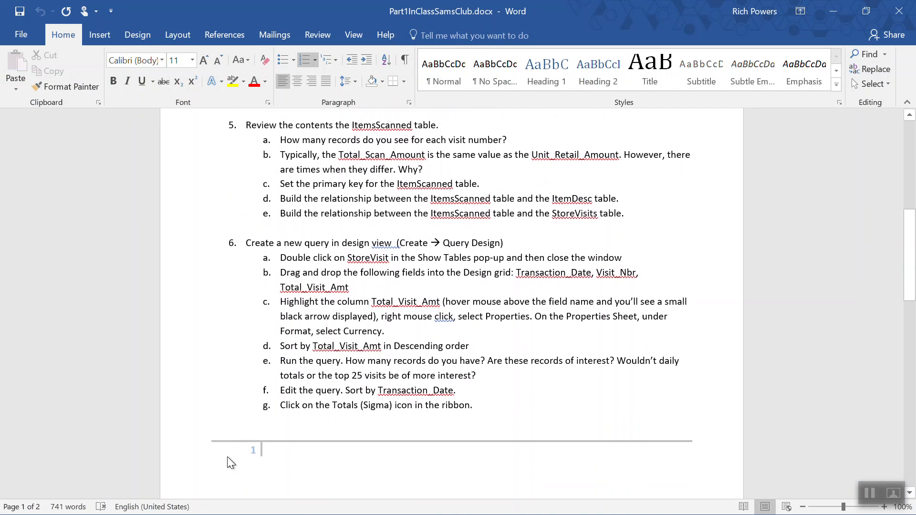
{"action": "double_click", "coordinate": [227, 457]}
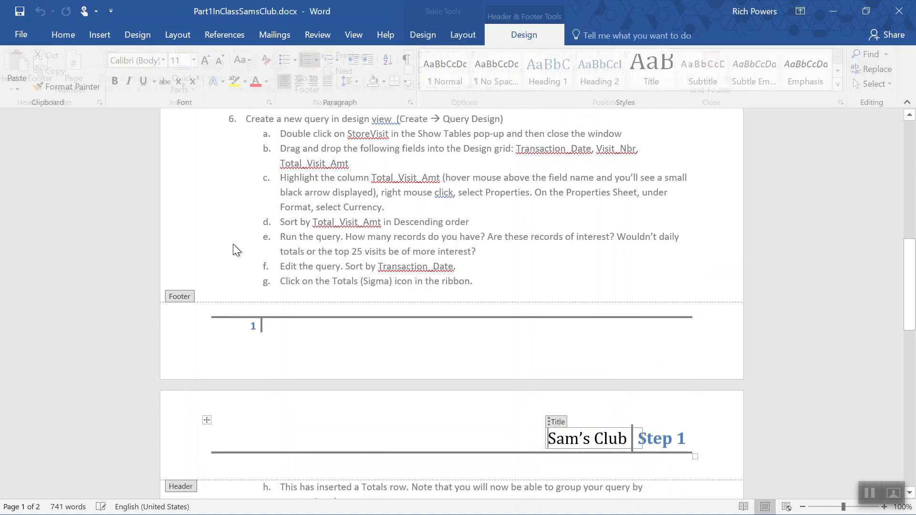
{"action": "scroll", "coordinate": [232, 196], "scroll_direction": "up", "scroll_amount": 1}
{"action": "scroll", "coordinate": [232, 196], "scroll_direction": "up", "scroll_amount": 1}
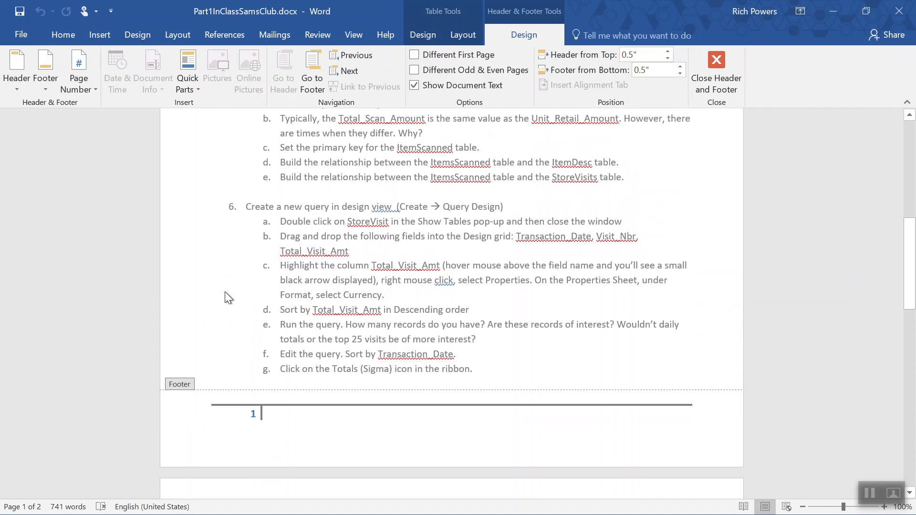
Read the rest of item 6 on the DateVisitSales query and the item 7 instructions for the ItemSalesbyAmount and ItemSalesbyCount queries.
{"action": "scroll", "coordinate": [224, 330], "scroll_direction": "down", "scroll_amount": 3}
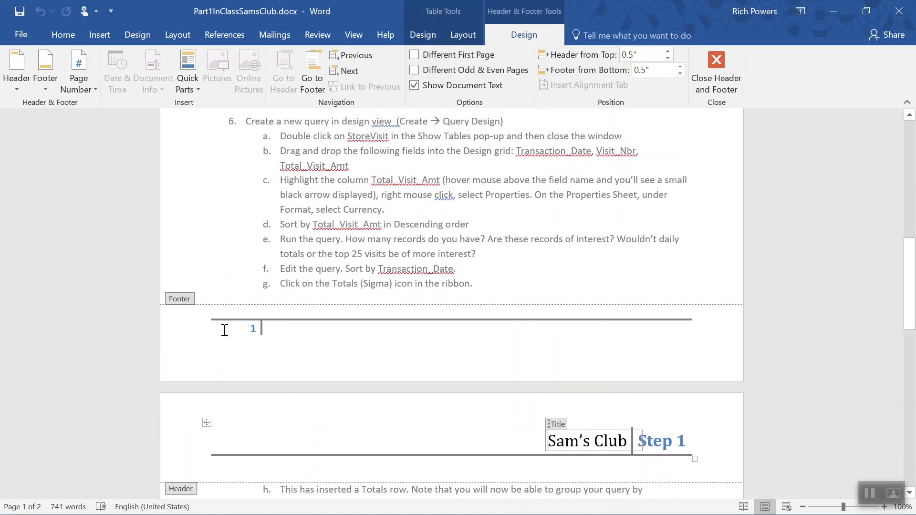
{"action": "scroll", "coordinate": [225, 330], "scroll_direction": "down", "scroll_amount": 3}
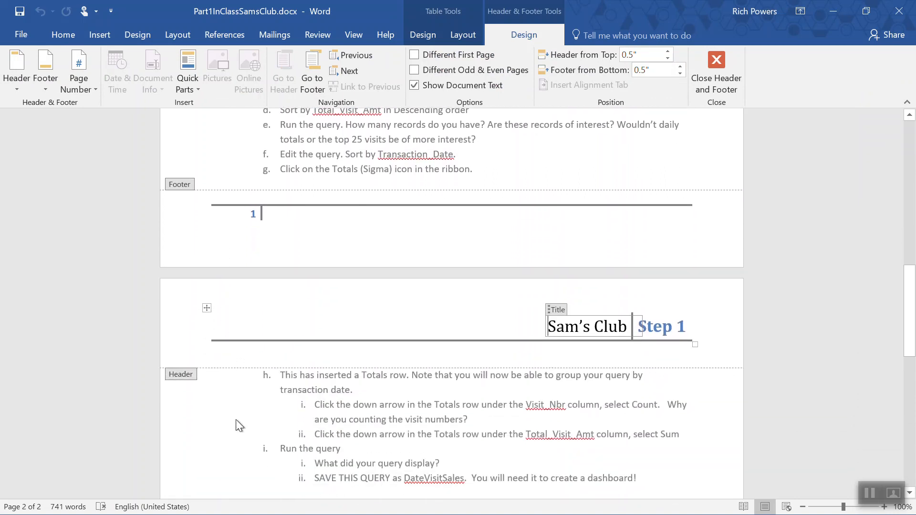
{"action": "scroll", "coordinate": [235, 420], "scroll_direction": "down", "scroll_amount": 1}
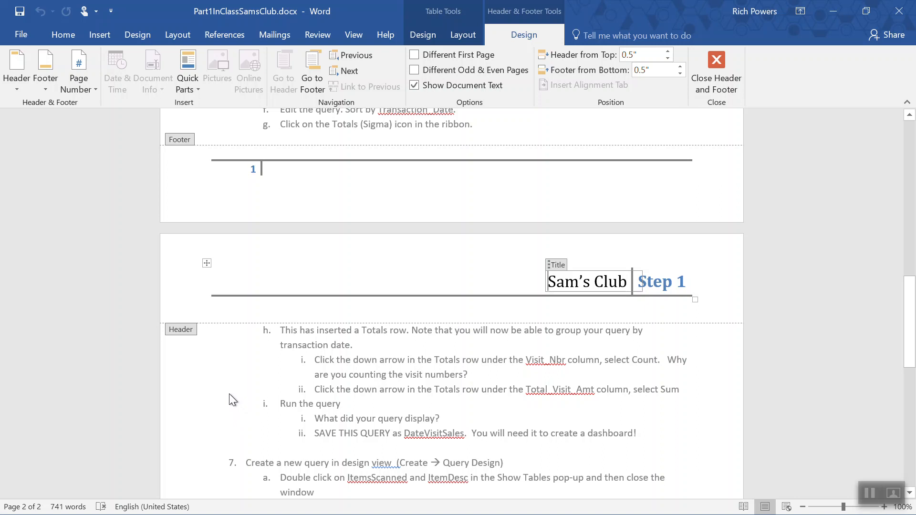
{"action": "scroll", "coordinate": [230, 394], "scroll_direction": "down", "scroll_amount": 3}
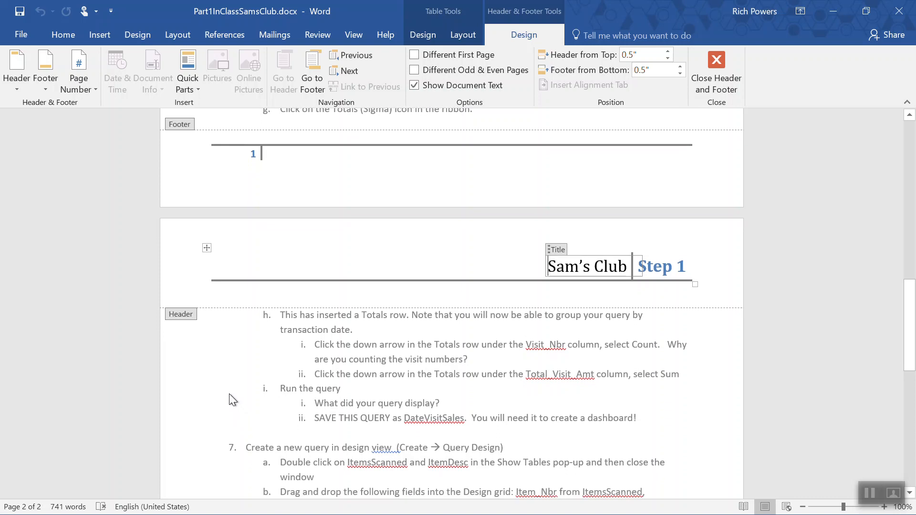
{"action": "scroll", "coordinate": [230, 394], "scroll_direction": "down", "scroll_amount": 4}
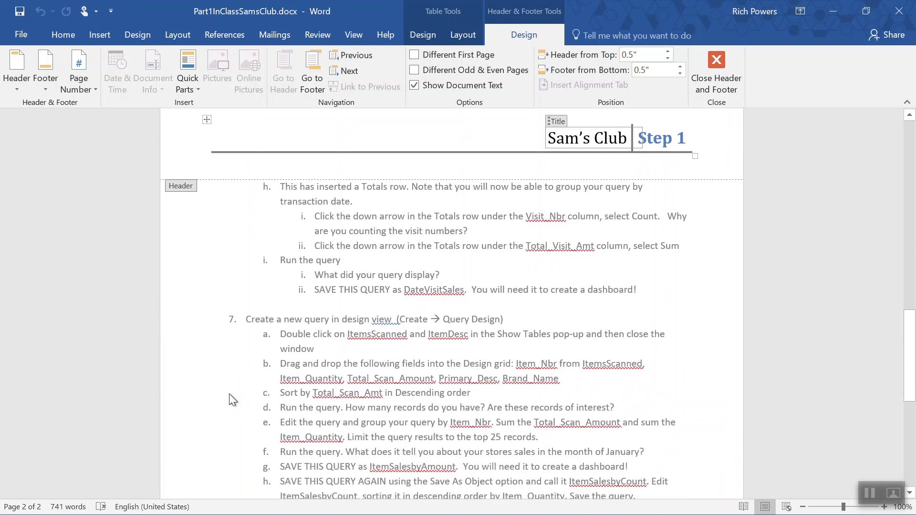
{"action": "scroll", "coordinate": [229, 394], "scroll_direction": "down", "scroll_amount": 4}
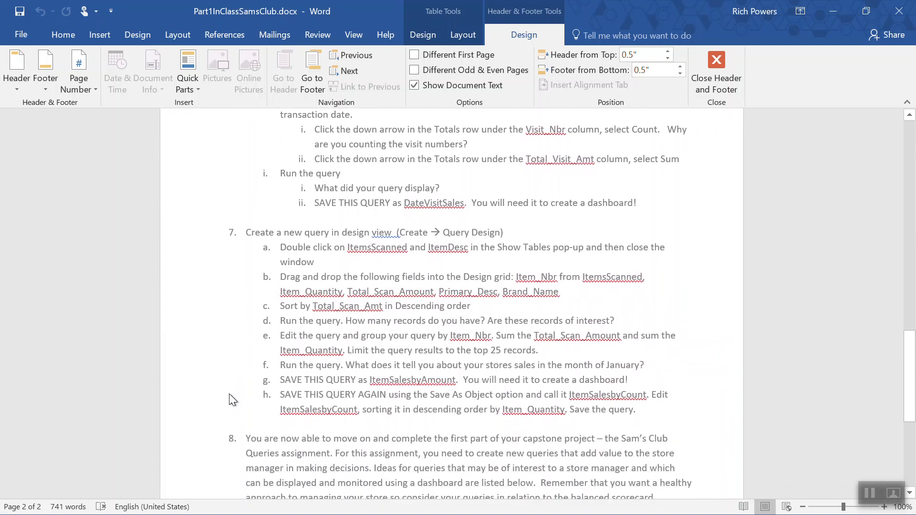
Examine item 8 on the capstone Sam's Club Queries assignment, including its suggested query ideas and closing notes, alongside item 7.
{"action": "scroll", "coordinate": [229, 394], "scroll_direction": "down", "scroll_amount": 5}
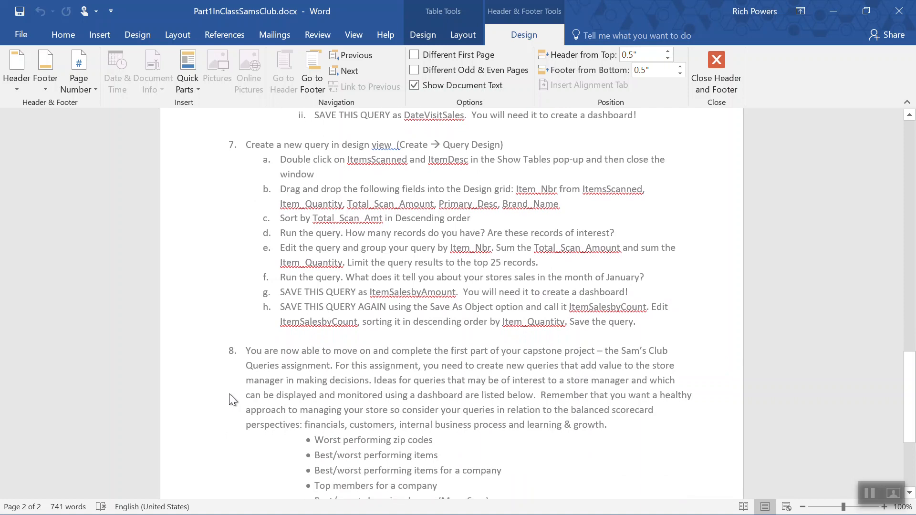
{"action": "scroll", "coordinate": [229, 394], "scroll_direction": "down", "scroll_amount": 3}
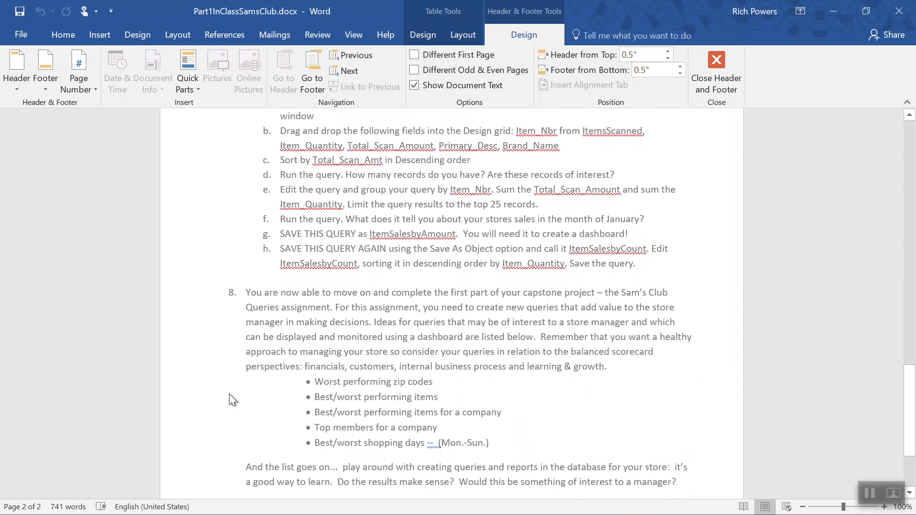
{"action": "scroll", "coordinate": [229, 393], "scroll_direction": "down", "scroll_amount": 2}
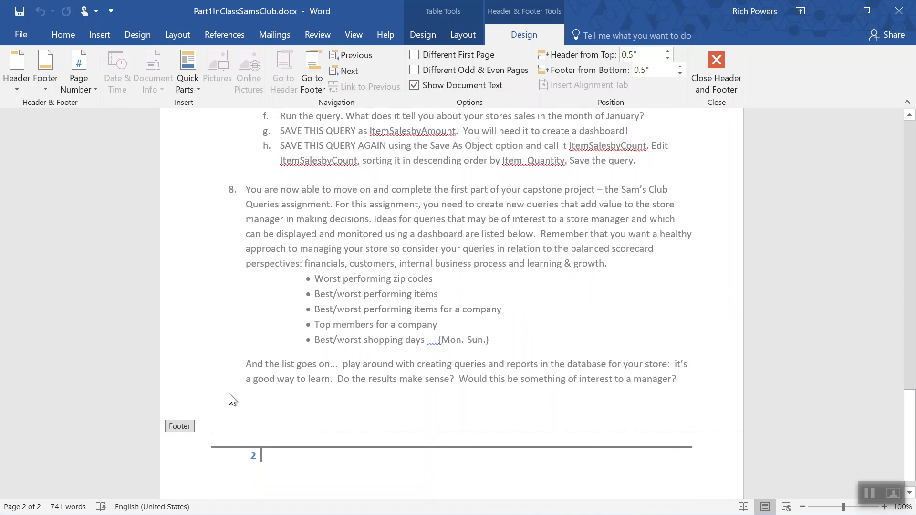
{"action": "scroll", "coordinate": [229, 393], "scroll_direction": "up", "scroll_amount": 1}
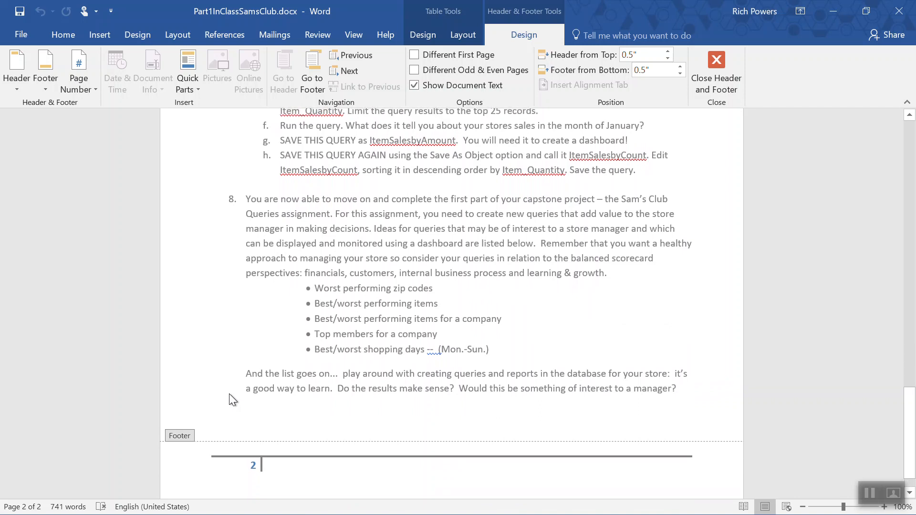
{"action": "scroll", "coordinate": [230, 393], "scroll_direction": "down", "scroll_amount": 2}
{"action": "scroll", "coordinate": [229, 393], "scroll_direction": "up", "scroll_amount": 10}
{"action": "scroll", "coordinate": [229, 394], "scroll_direction": "down", "scroll_amount": 3}
{"action": "scroll", "coordinate": [230, 399], "scroll_direction": "down", "scroll_amount": 1}
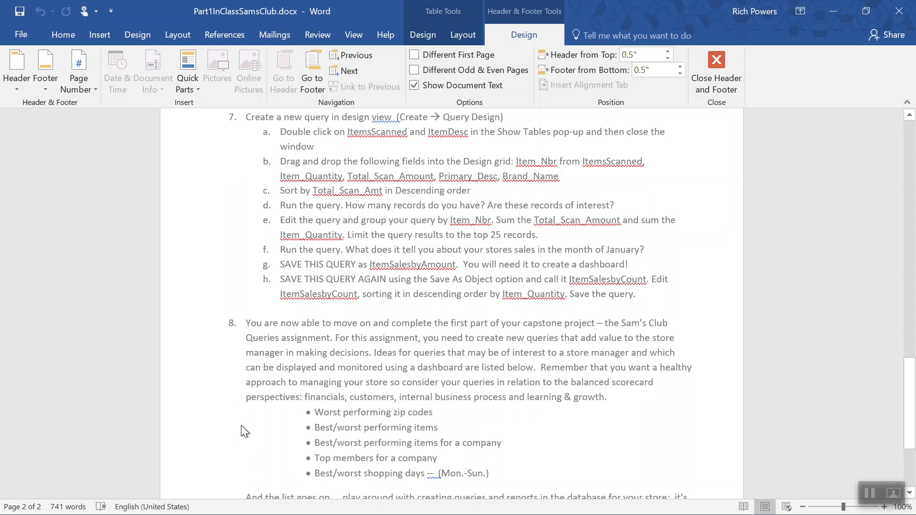
{"action": "scroll", "coordinate": [211, 445], "scroll_direction": "down", "scroll_amount": 2}
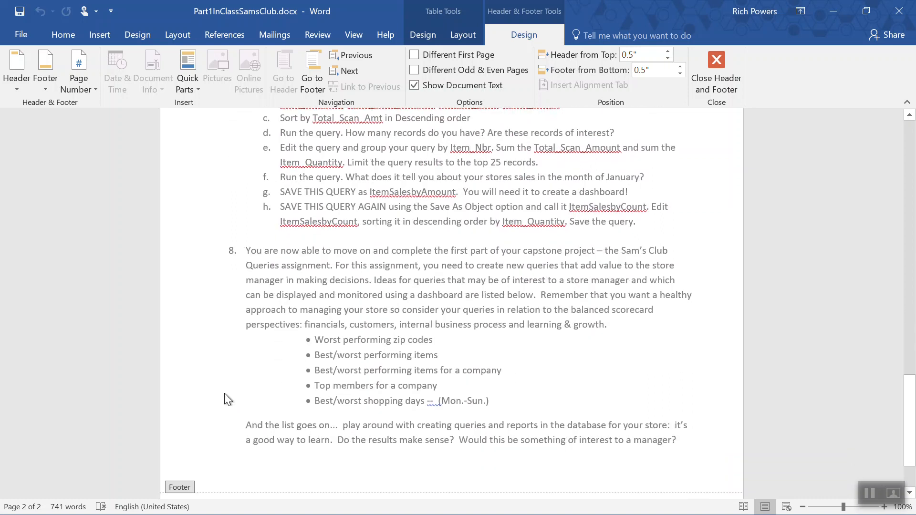
{"action": "scroll", "coordinate": [224, 394], "scroll_direction": "down", "scroll_amount": 2}
{"action": "scroll", "coordinate": [224, 394], "scroll_direction": "up", "scroll_amount": 15}
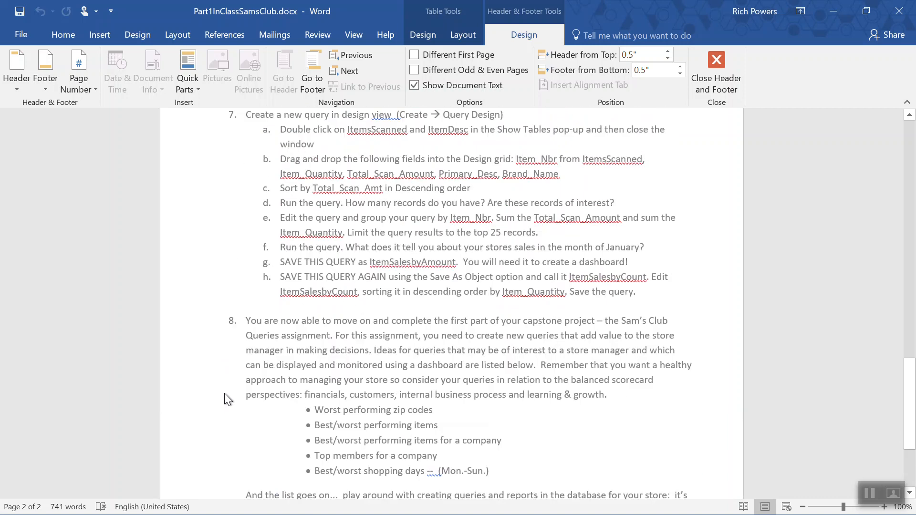